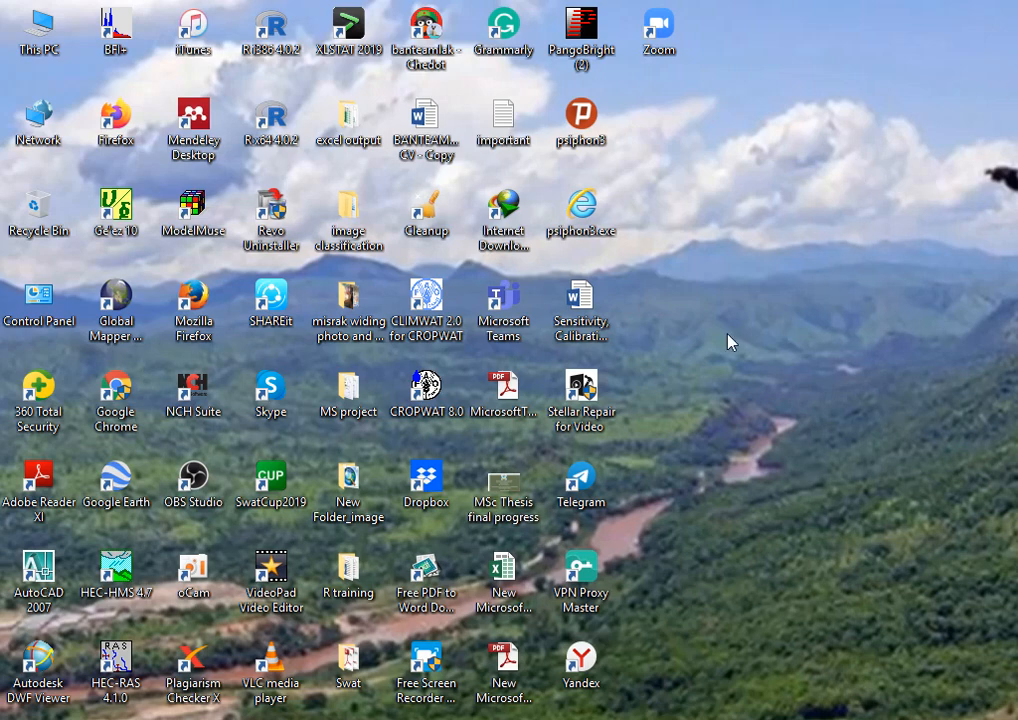
- Switch to the image classification map in ArcMap and take a closer view of the composite image around the lake
mouse_move(315, 719)
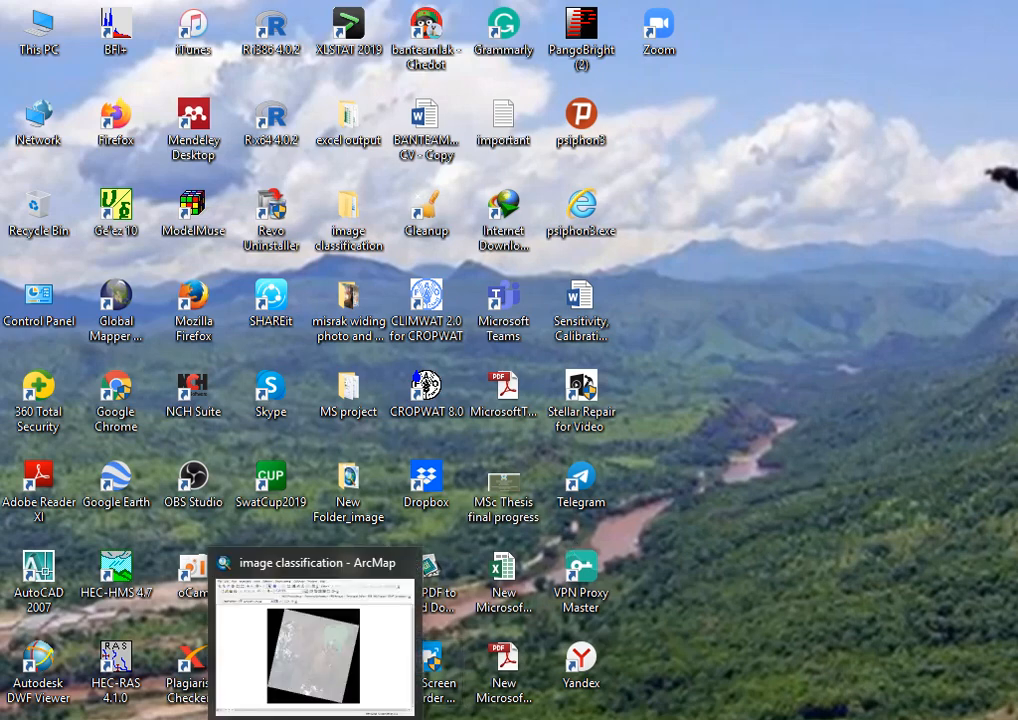
left_click(340, 672)
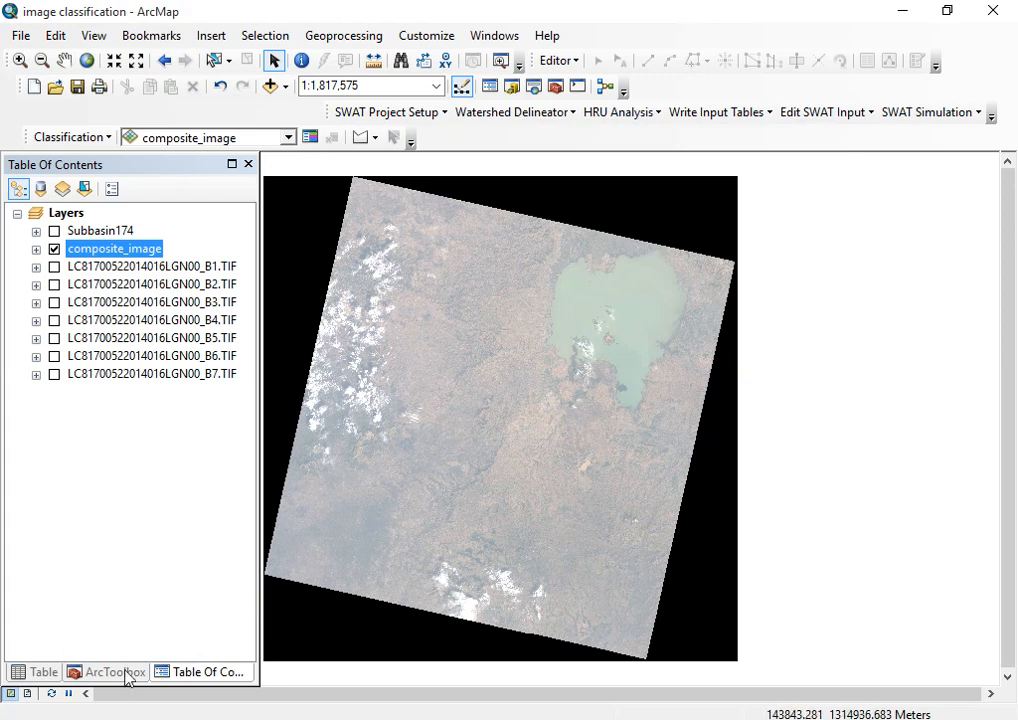
left_click(120, 270)
left_click(173, 371)
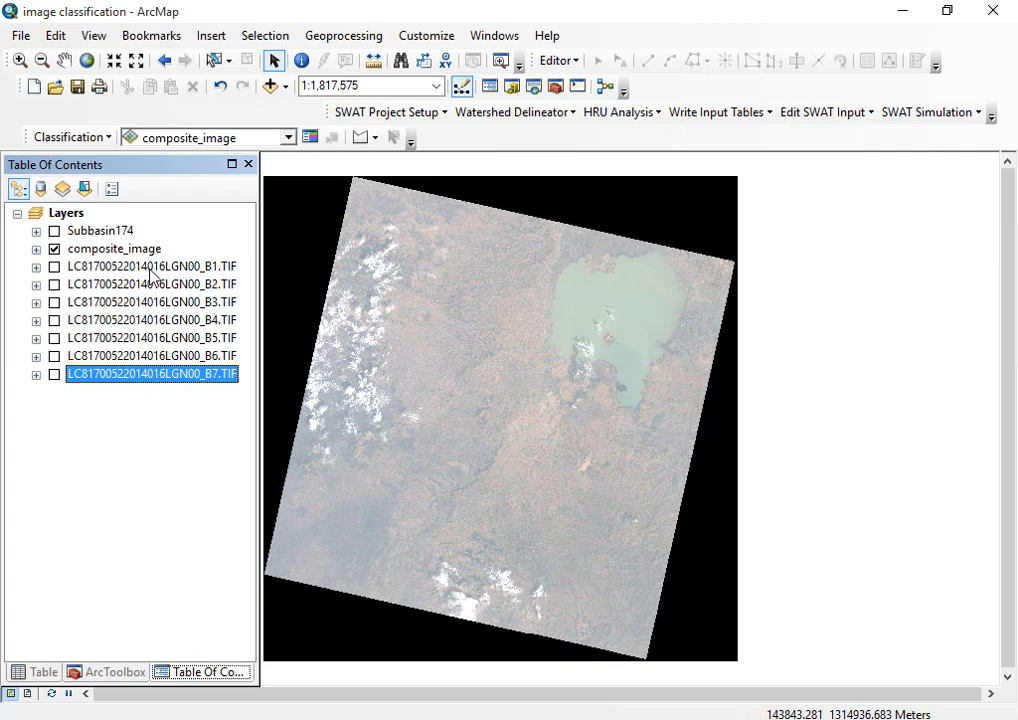
scroll(491, 443, "down", 3)
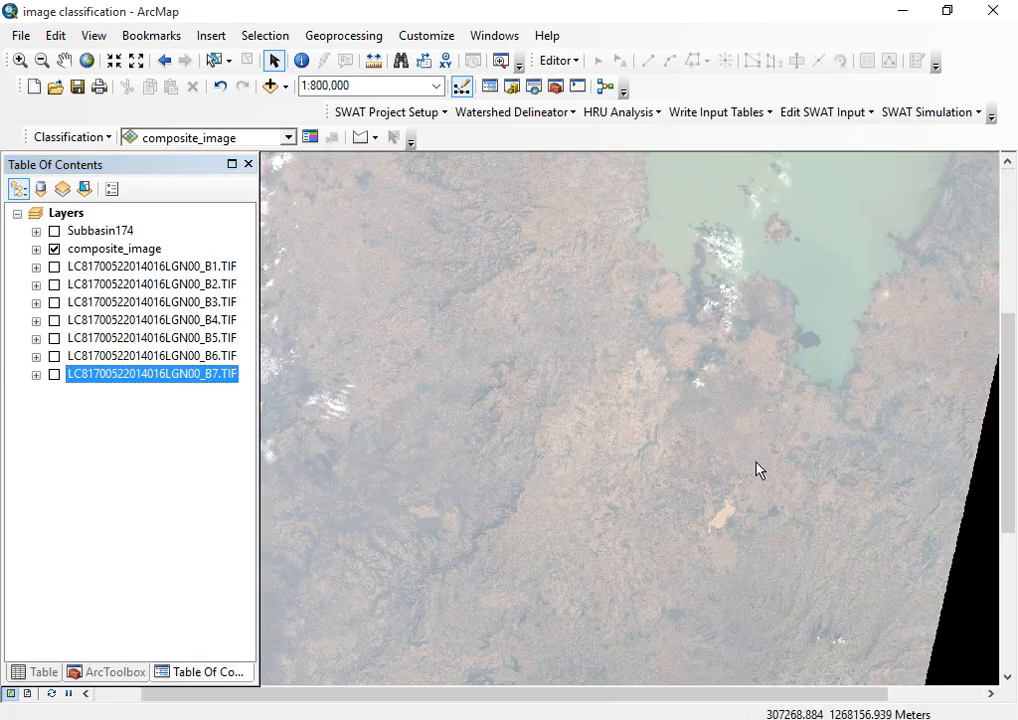
scroll(795, 420, "up", 2)
scroll(791, 422, "down", 4)
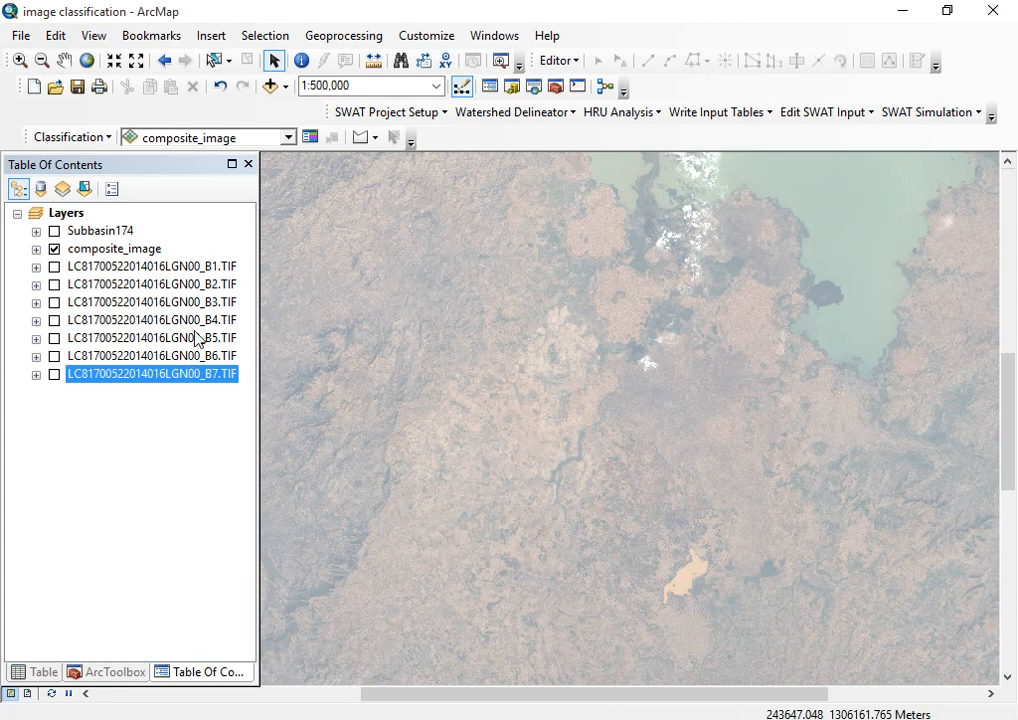
- Compare composite_image with the single B1 band by toggling the visibility of the two layers
left_click(118, 249)
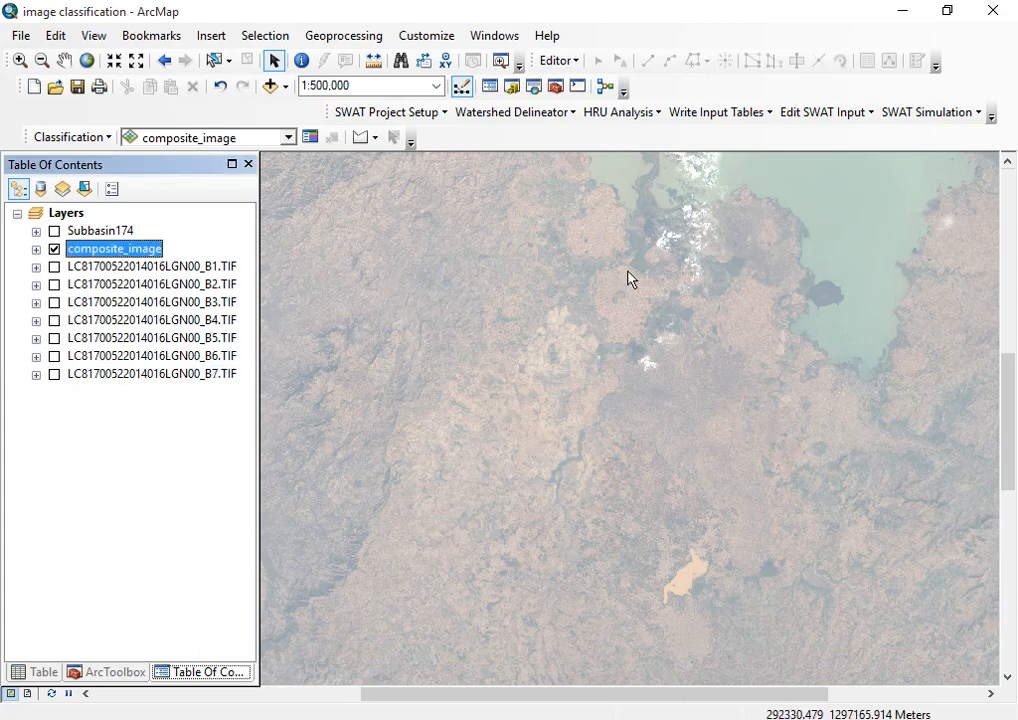
left_click(54, 249)
left_click(54, 267)
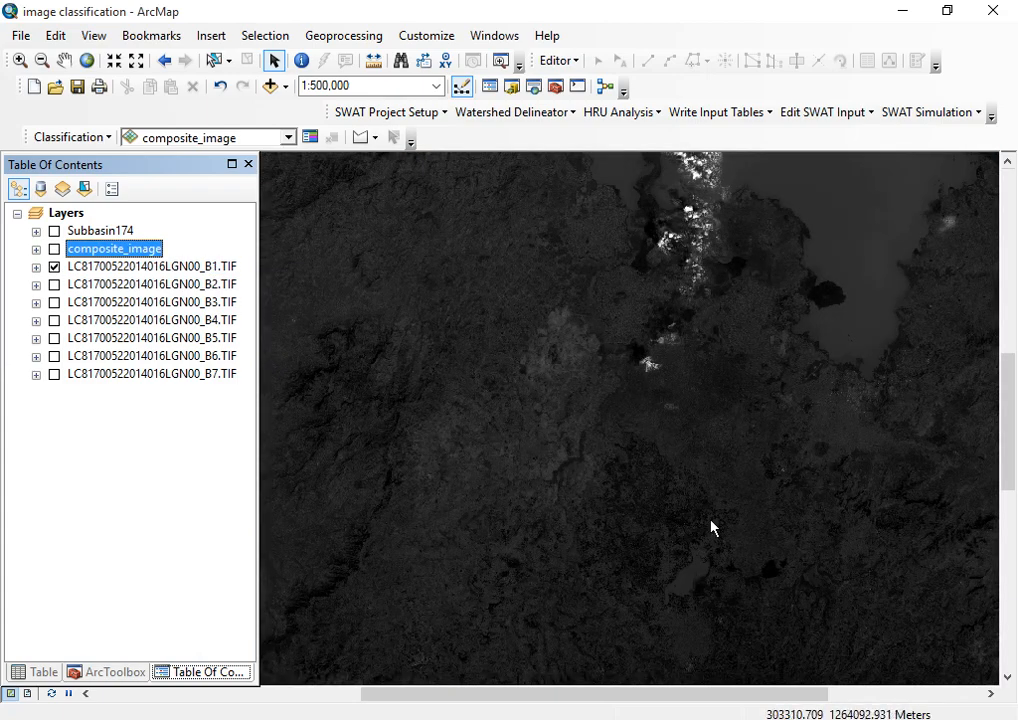
scroll(715, 500, "down", 1)
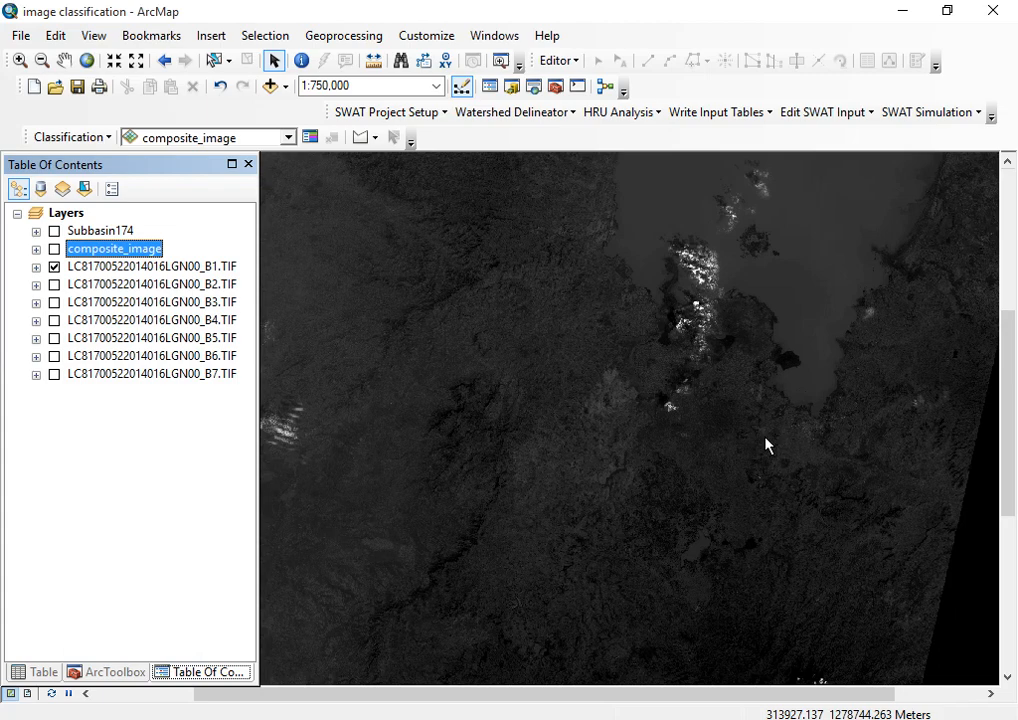
left_click(54, 249)
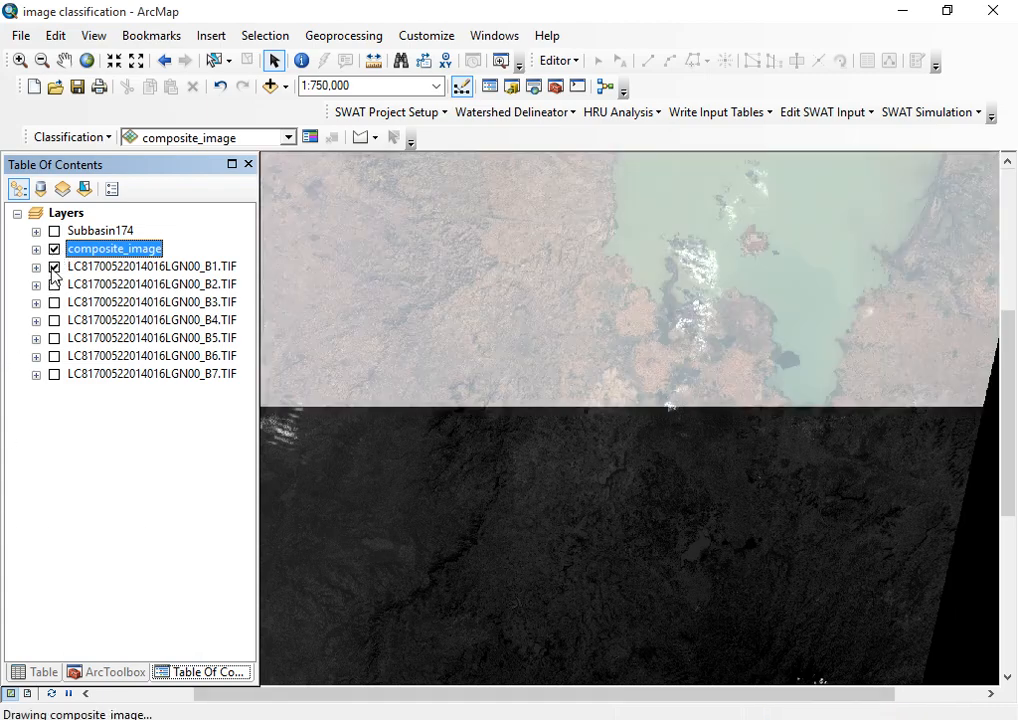
left_click(54, 267)
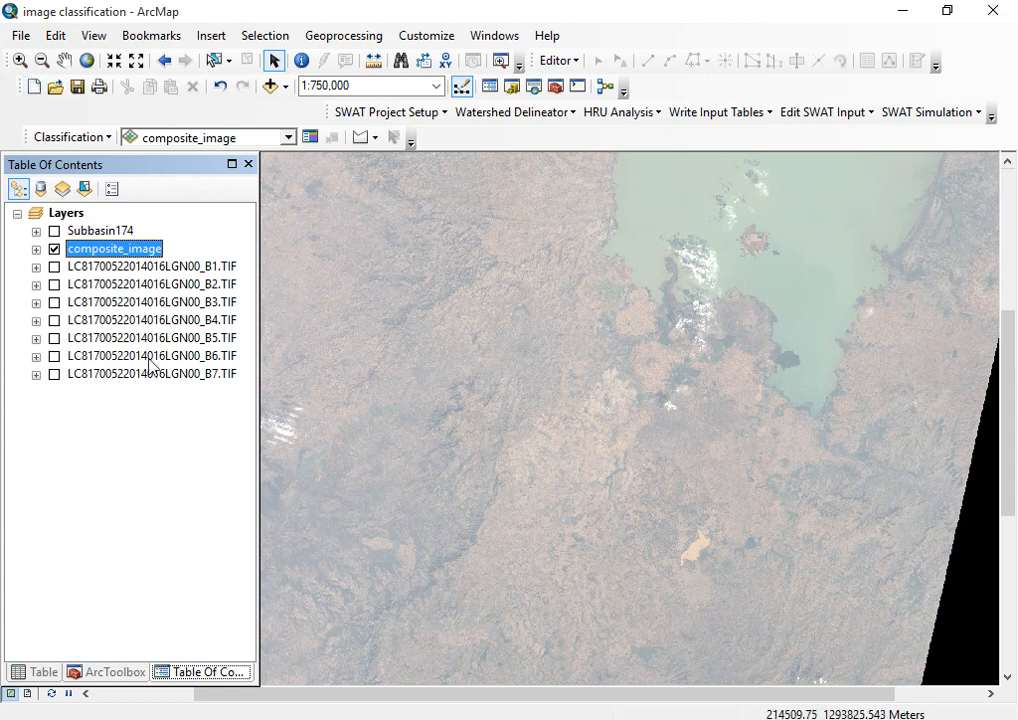
- Turn the Image Classification toolbar off and back on
right_click(751, 40)
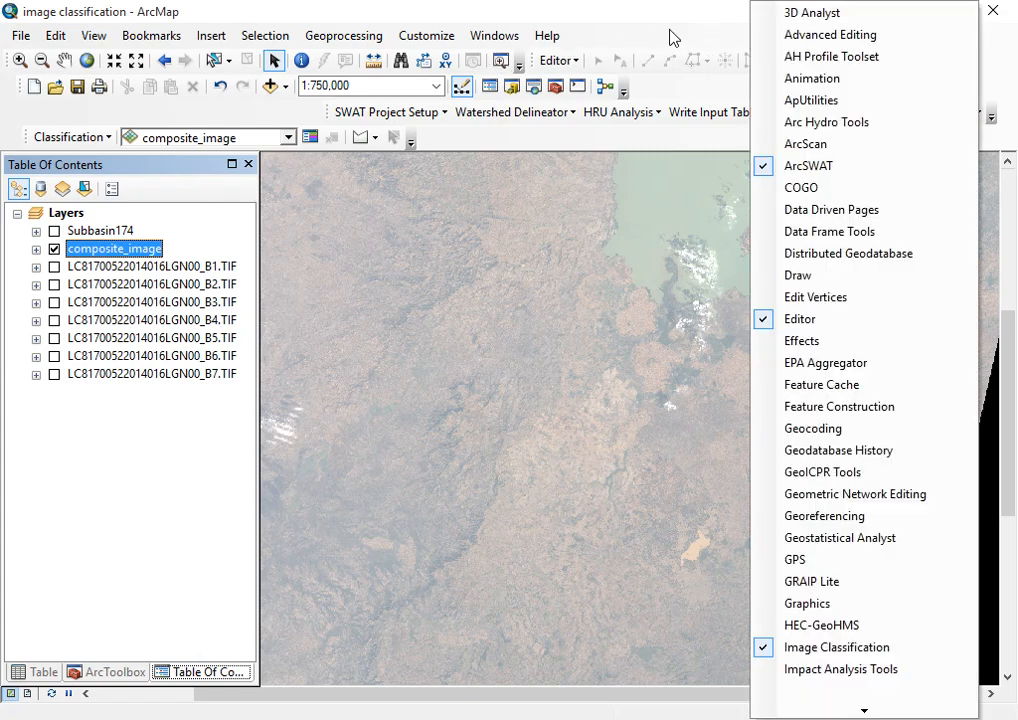
left_click(700, 40)
right_click(700, 40)
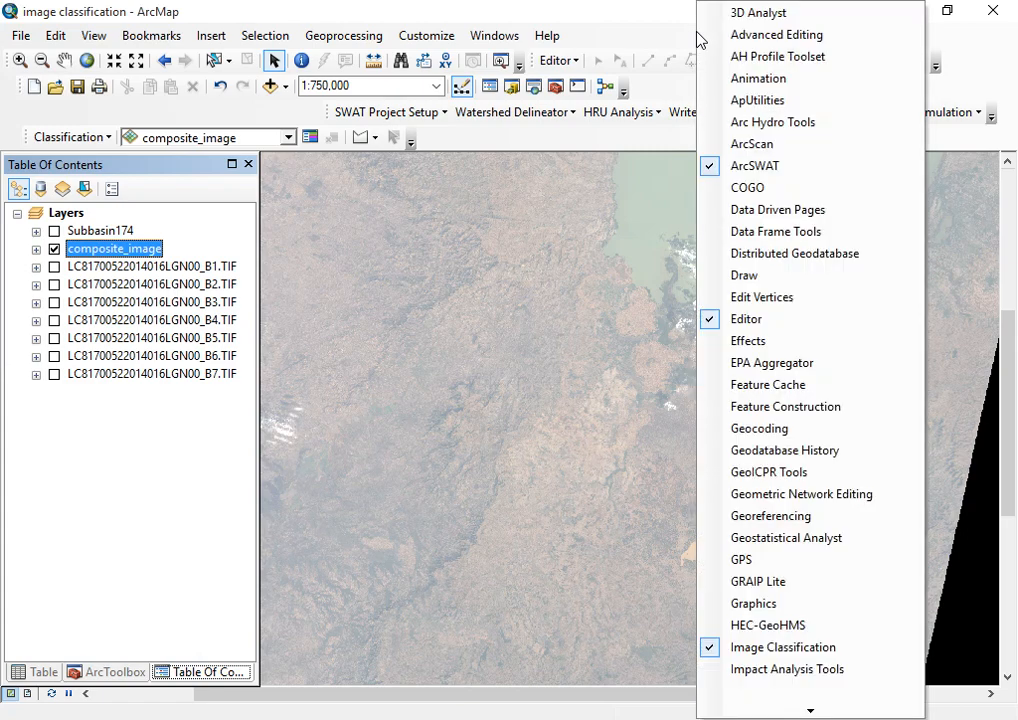
left_click(768, 648)
right_click(714, 41)
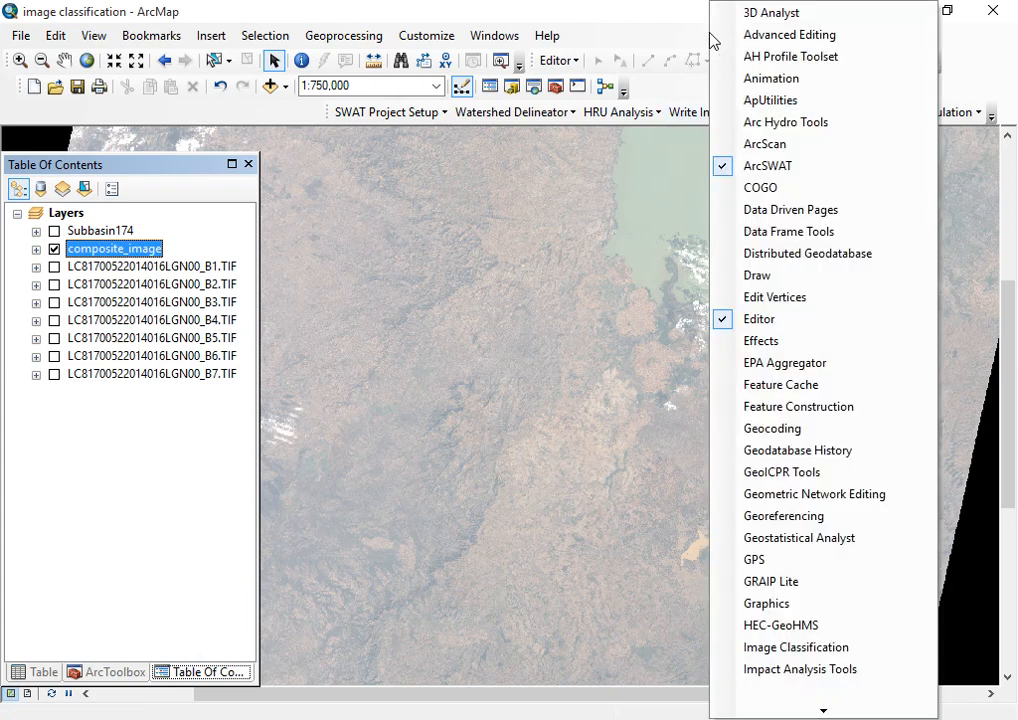
left_click(790, 648)
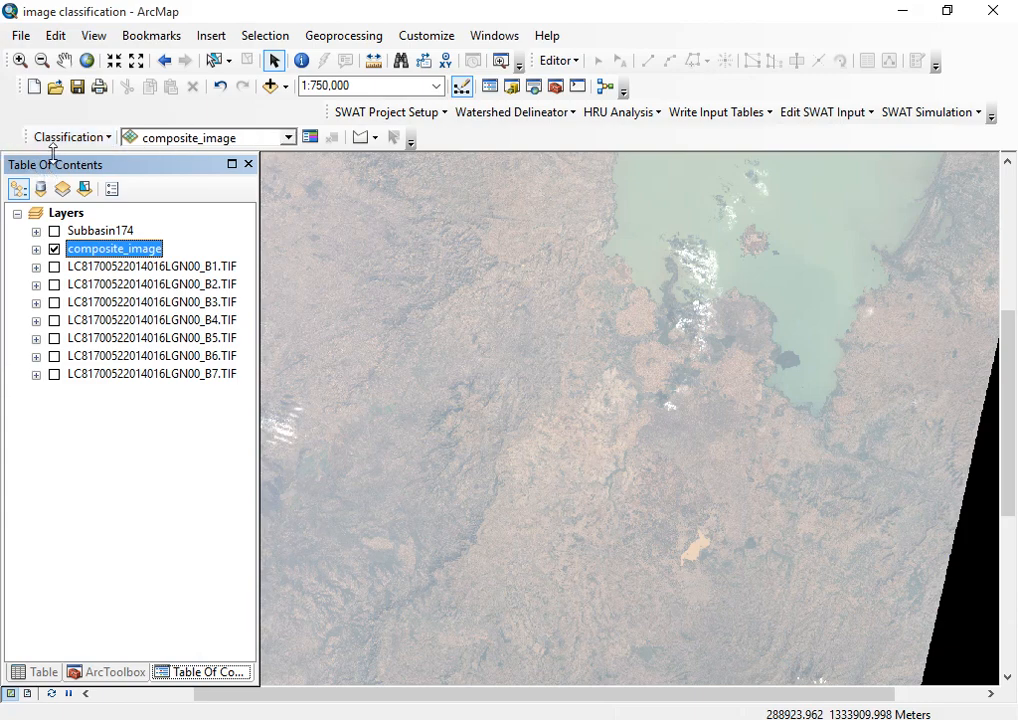
- Review the available classification methods and the raster layers that can serve as classification input
left_click(109, 139)
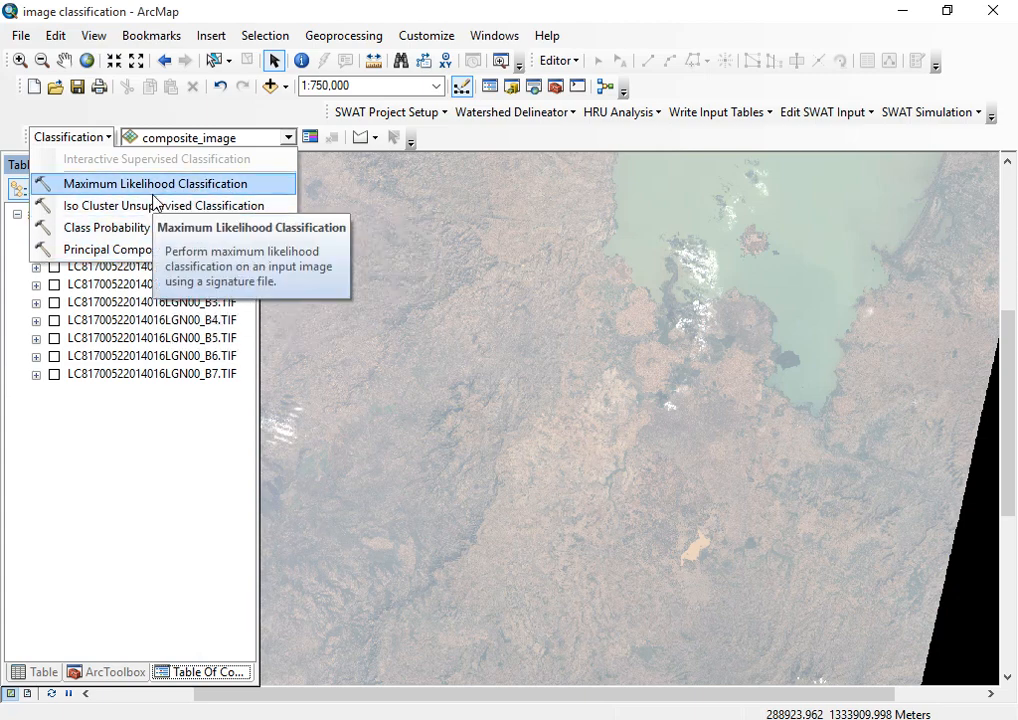
left_click(216, 130)
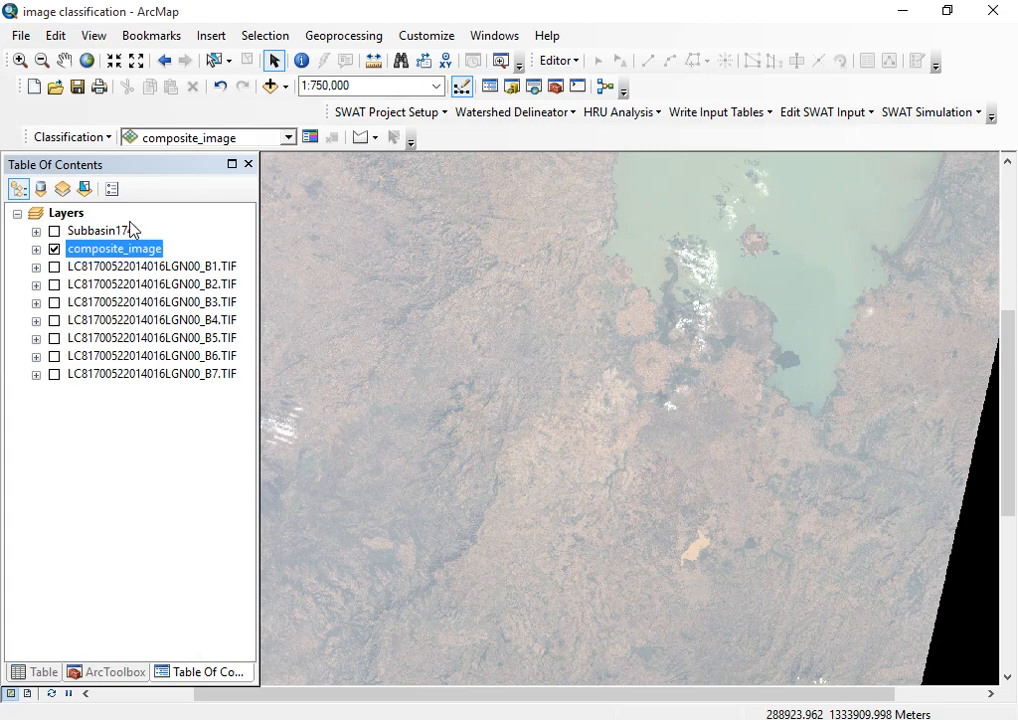
left_click(112, 232)
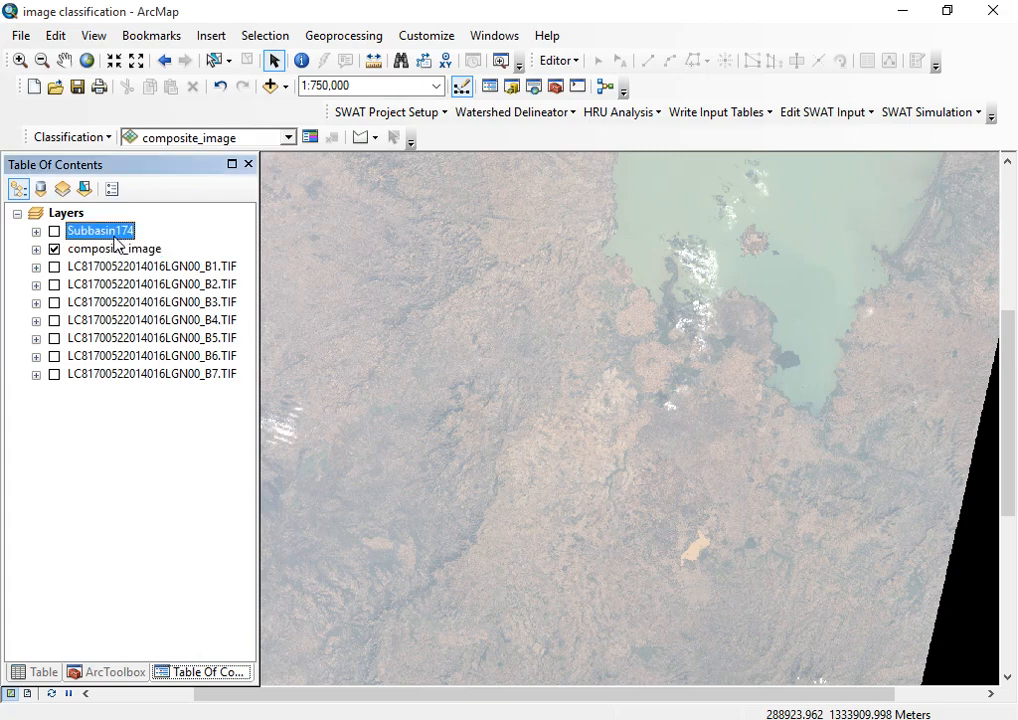
left_click(174, 269)
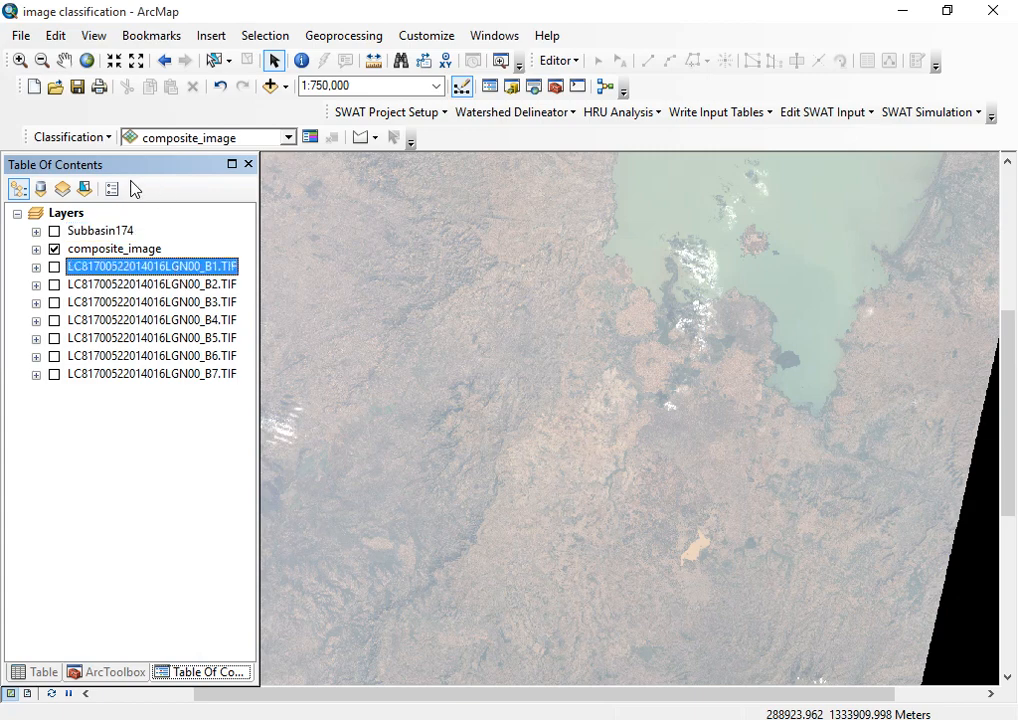
left_click(288, 137)
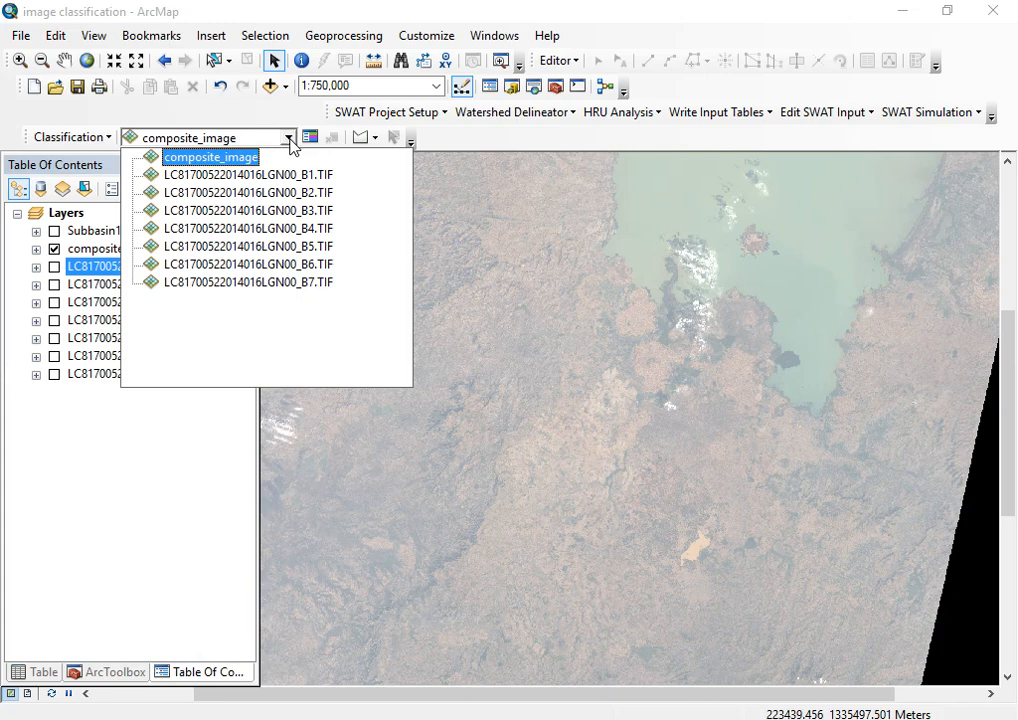
left_click(291, 143)
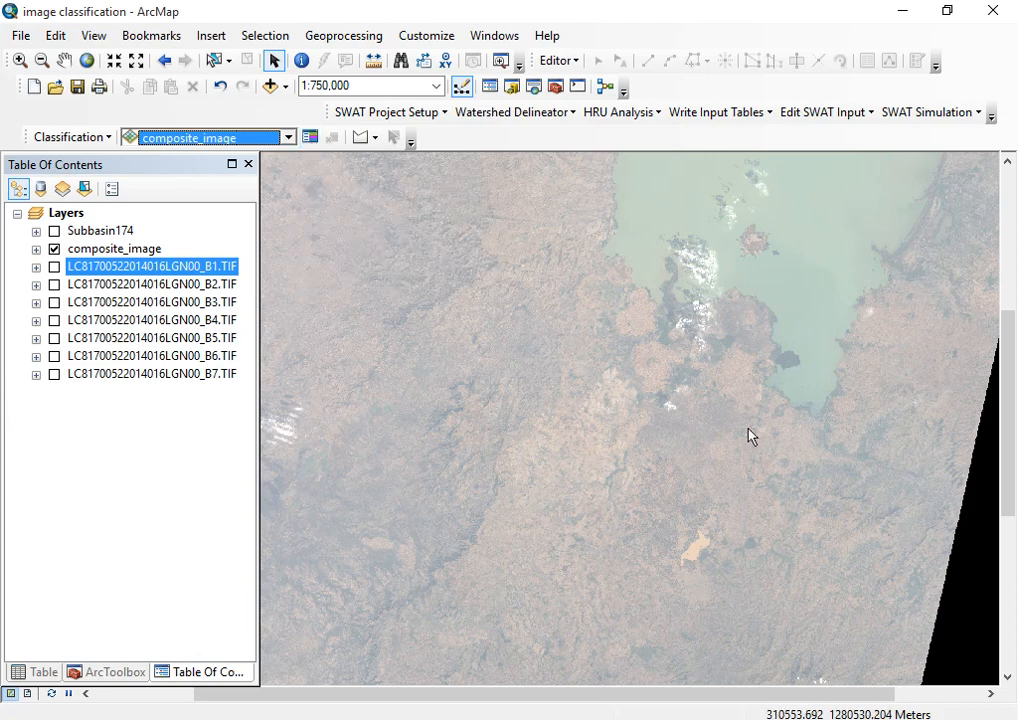
- Examine the land cover in the composite image across the lake and the area south of it, down to 1:100,000
scroll(780, 474, "up", 2)
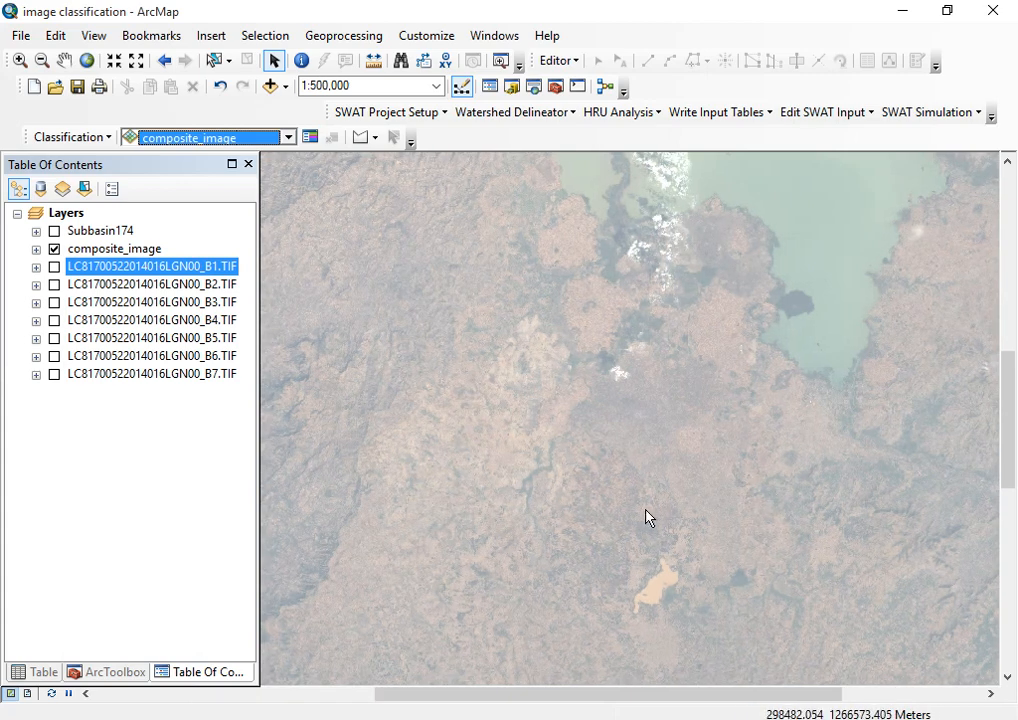
left_click_drag(793, 250, 746, 366)
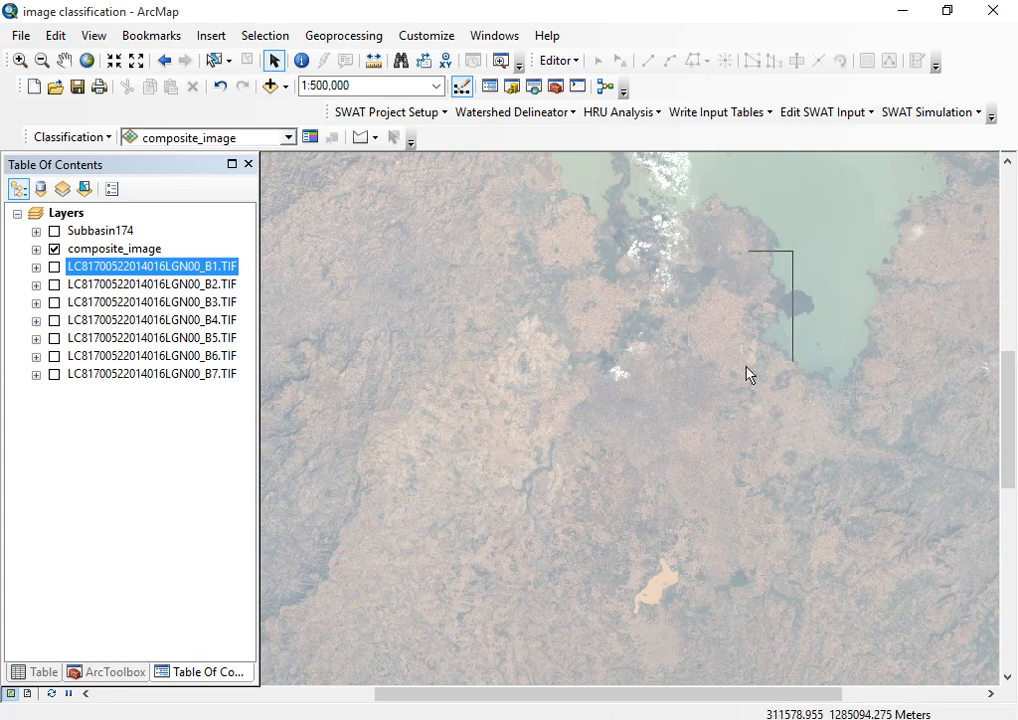
left_click_drag(1010, 398, 992, 334)
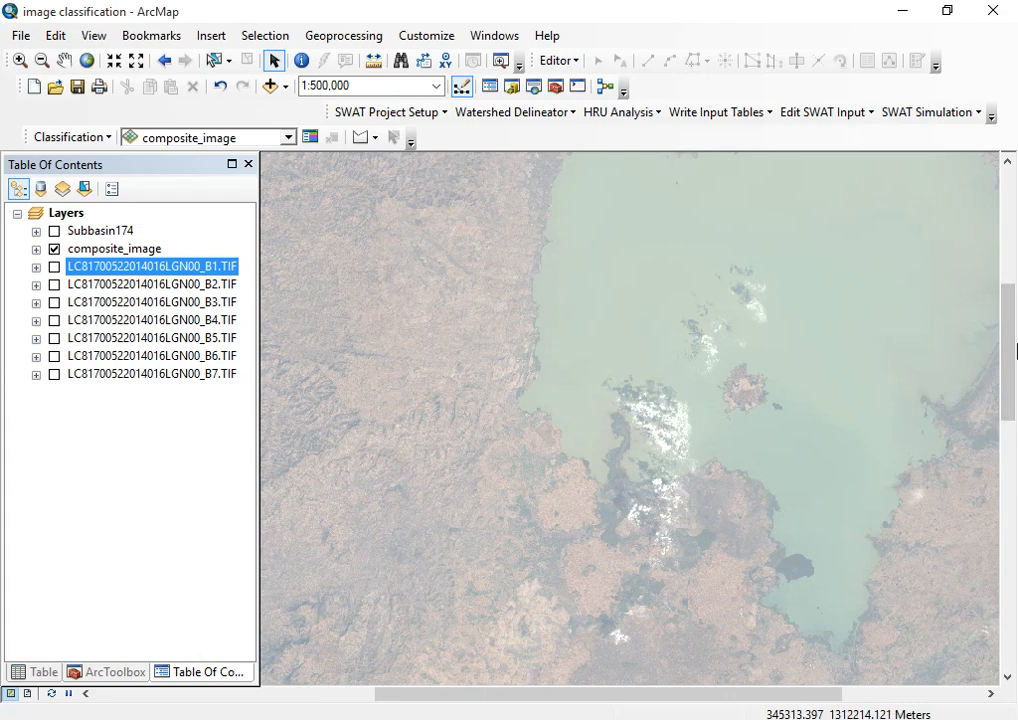
left_click_drag(1010, 372, 1010, 472)
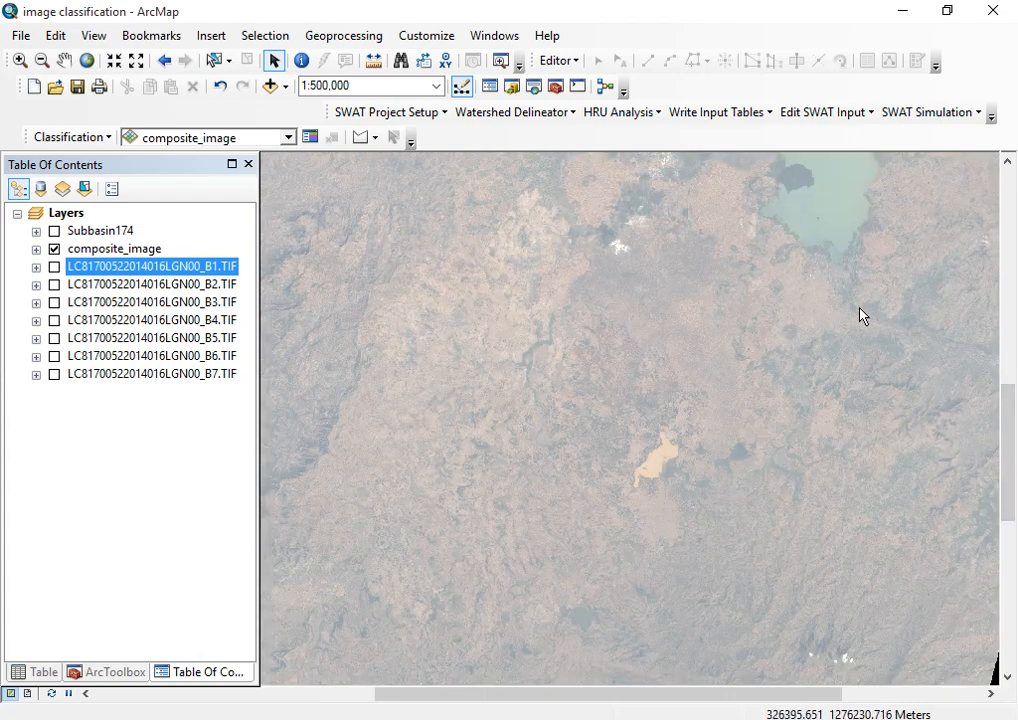
scroll(859, 316, "up", 4)
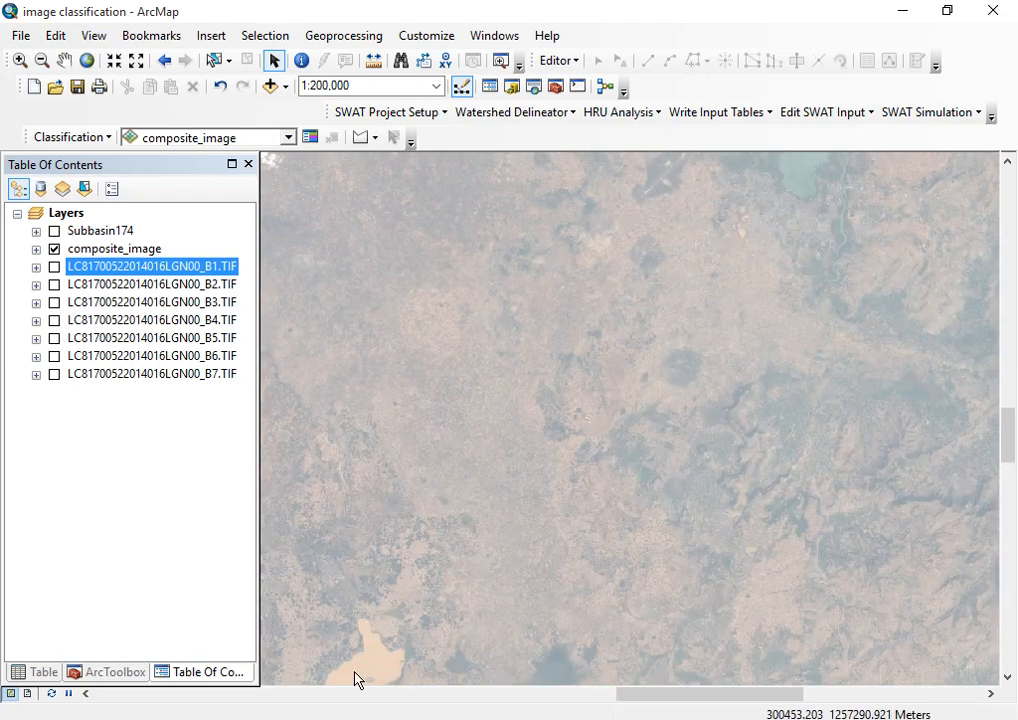
left_click_drag(1008, 437, 1006, 476)
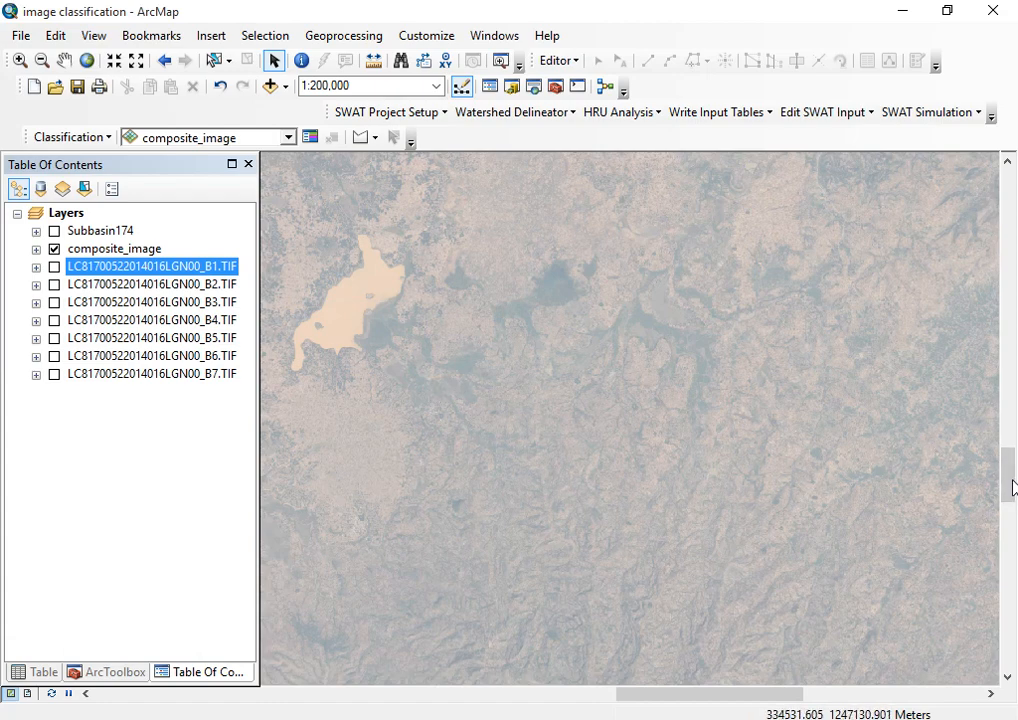
left_click_drag(1004, 482, 1006, 430)
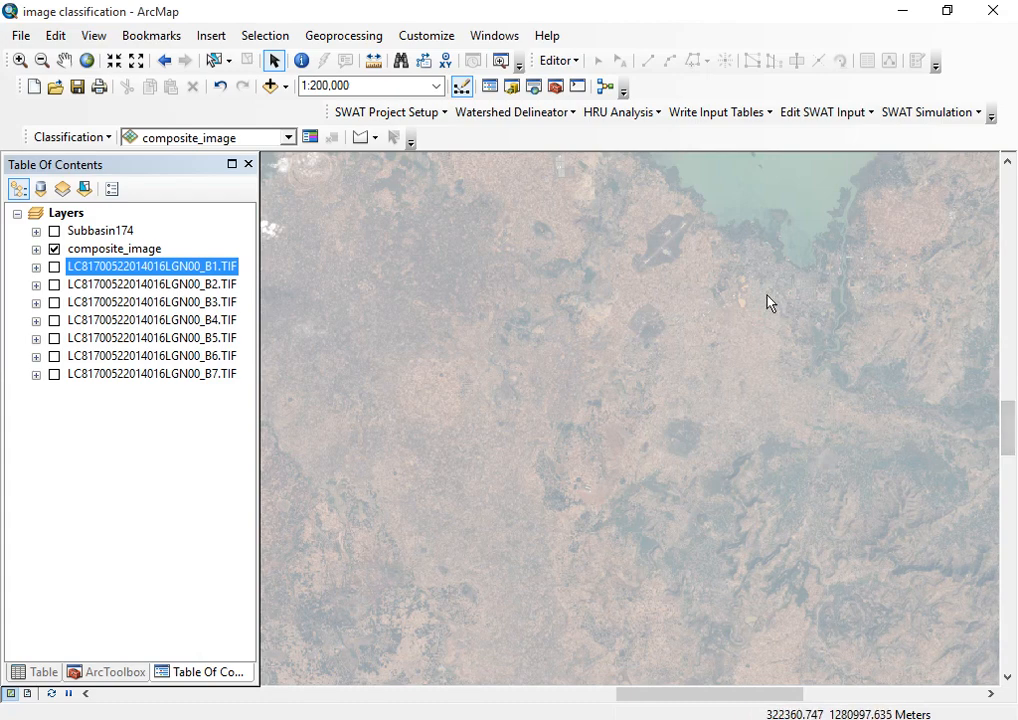
scroll(781, 288, "down", 1)
scroll(790, 295, "down", 1)
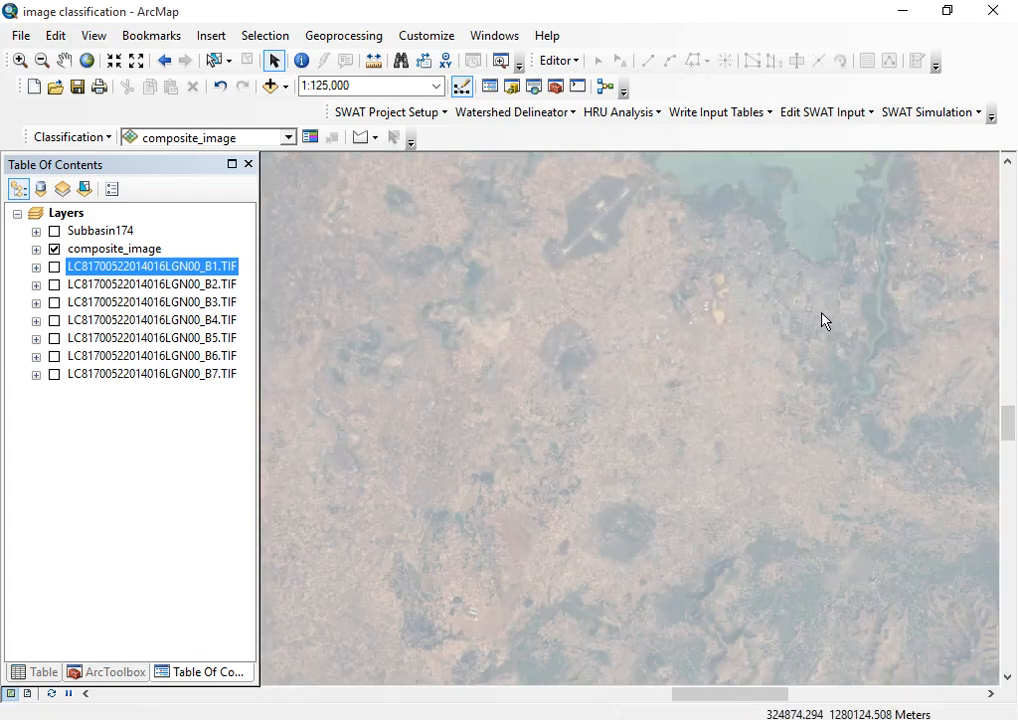
scroll(855, 307, "down", 1)
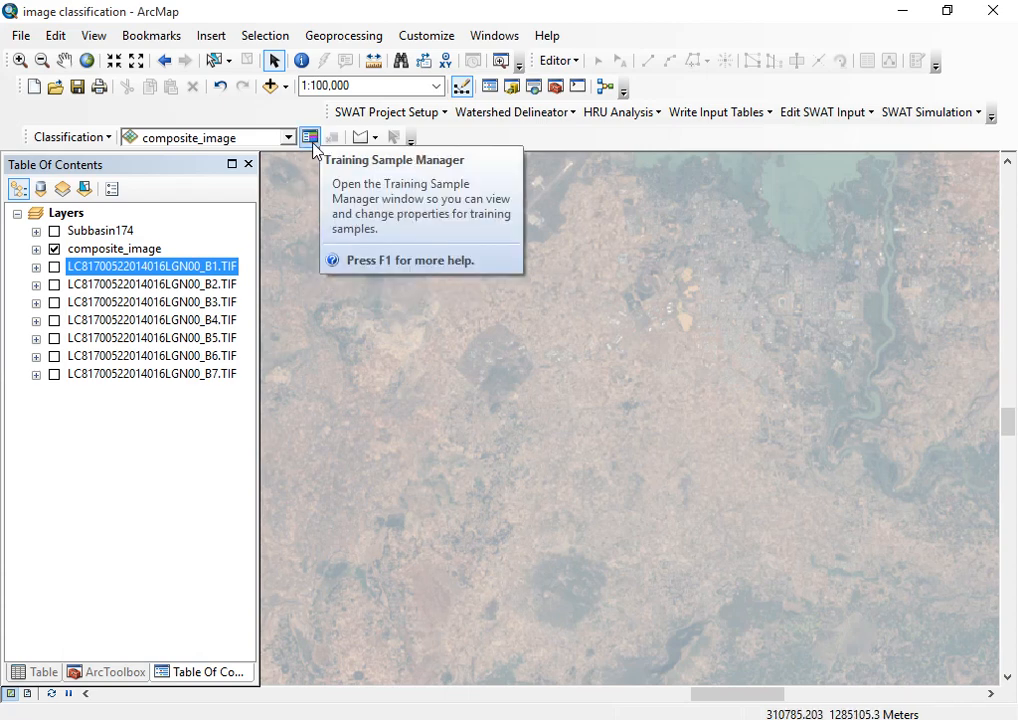
- Review the shapes available for drawing training samples
left_click(376, 139)
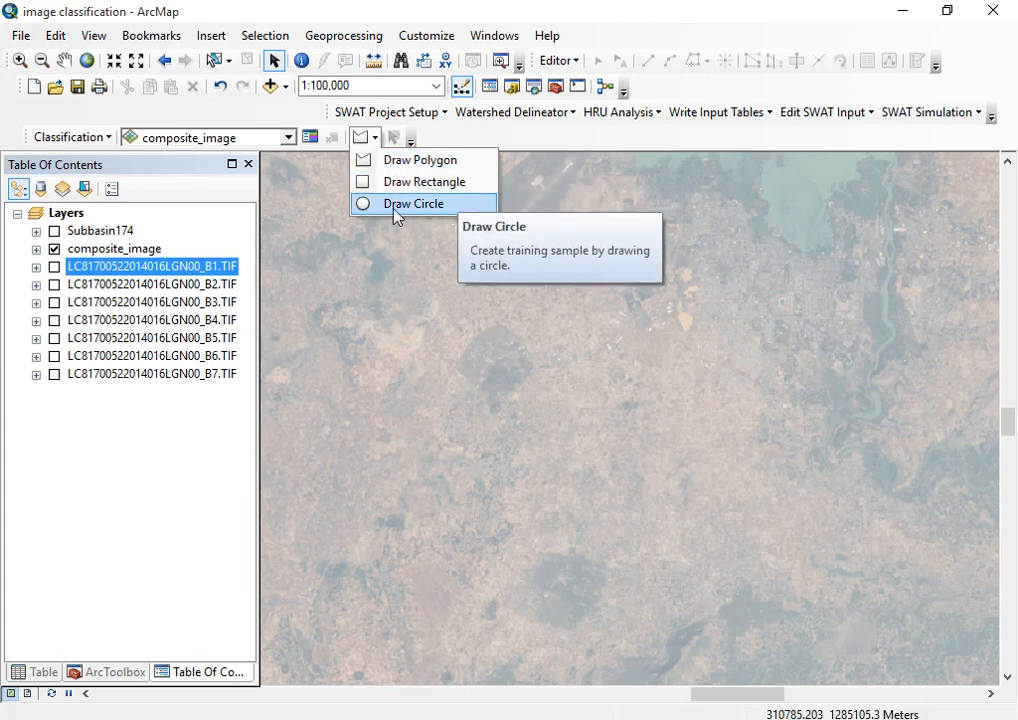
left_click(146, 473)
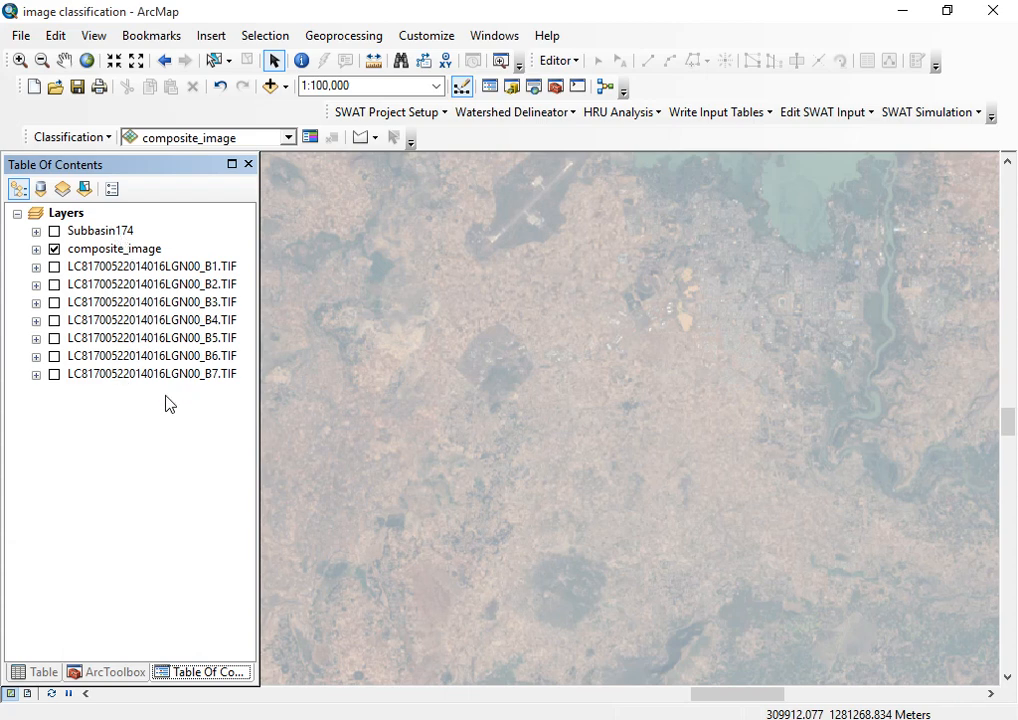
- Open the Image Analysis window and select composite_image to access its display settings
left_click(493, 38)
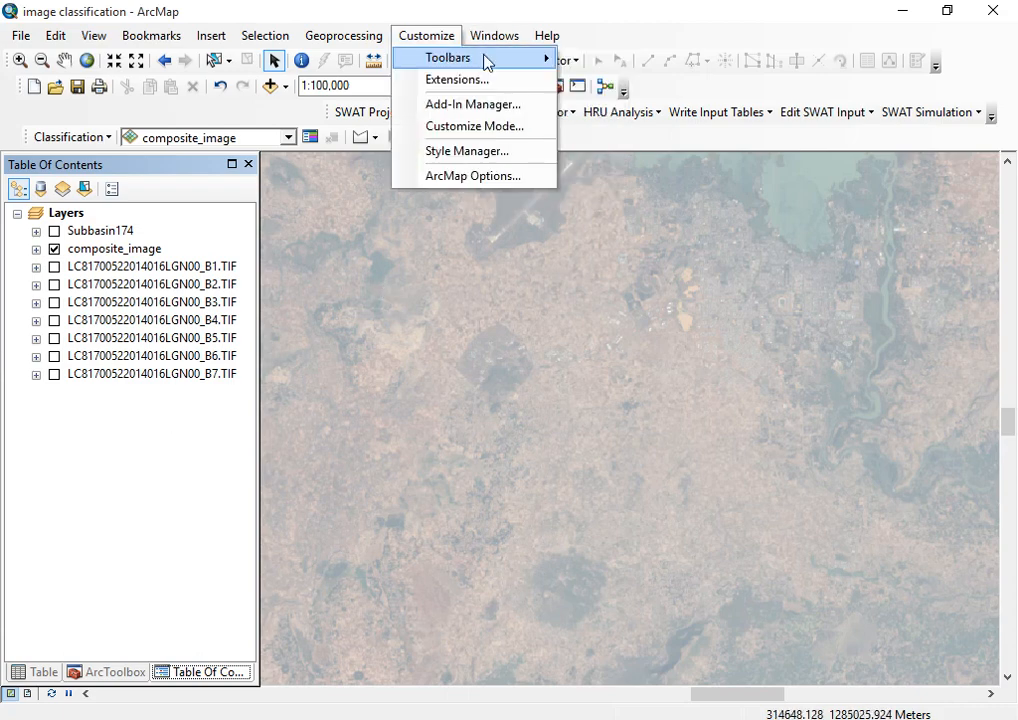
left_click(530, 196)
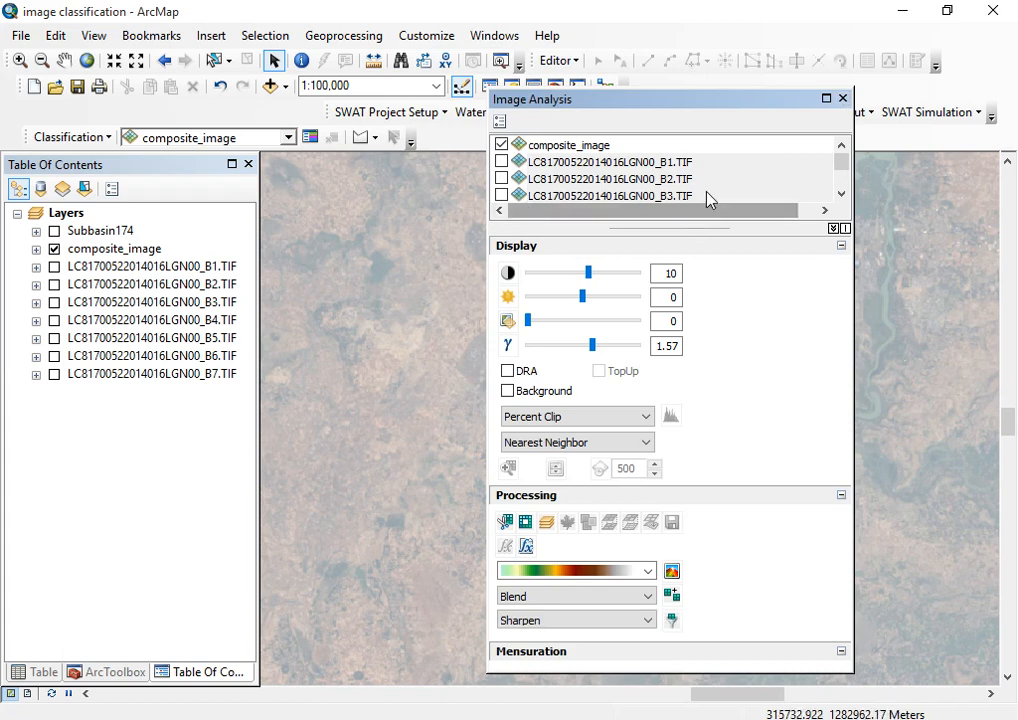
left_click(589, 164)
left_click(584, 152)
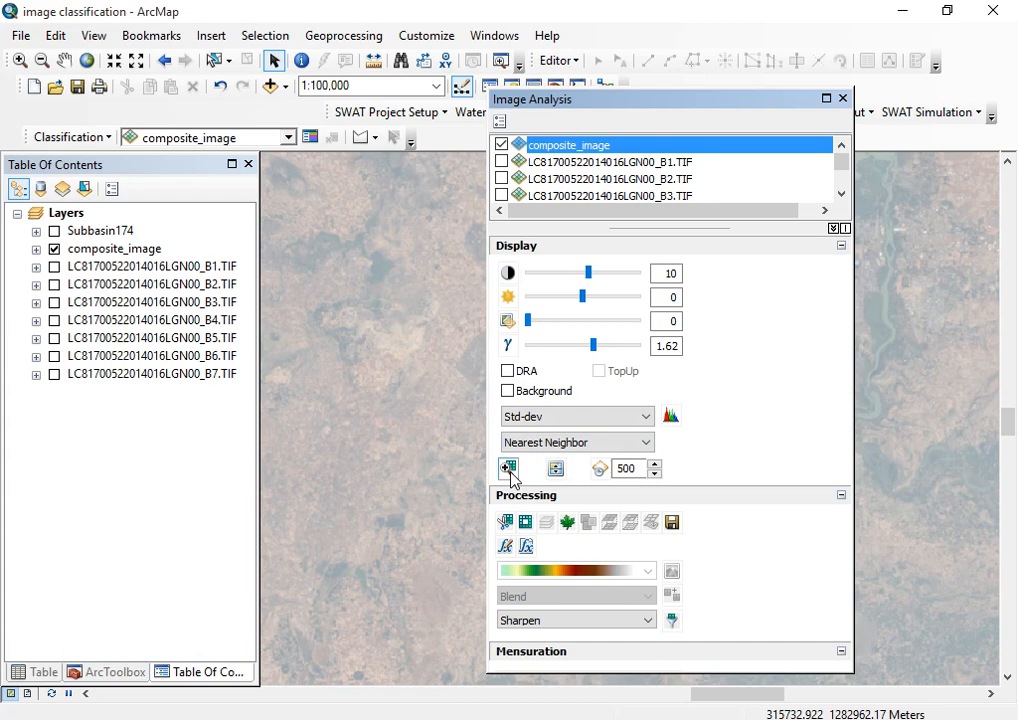
- Compare the Percent Clip and Std-dev stretches on composite_image, switching between them twice and ending on Std-dev
left_click(647, 418)
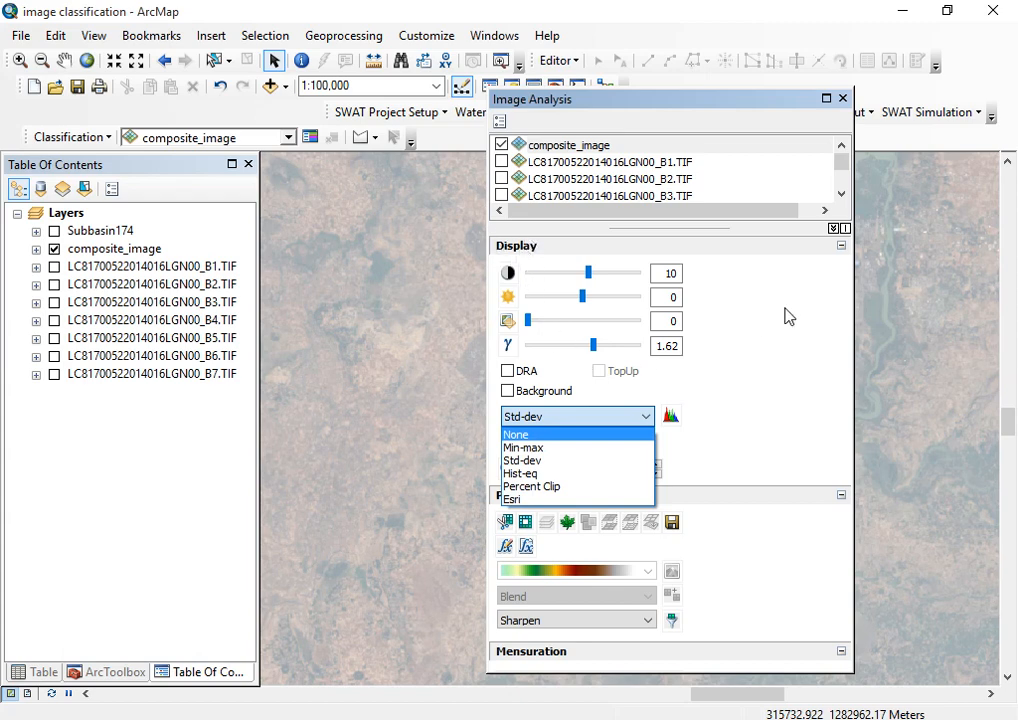
left_click(563, 486)
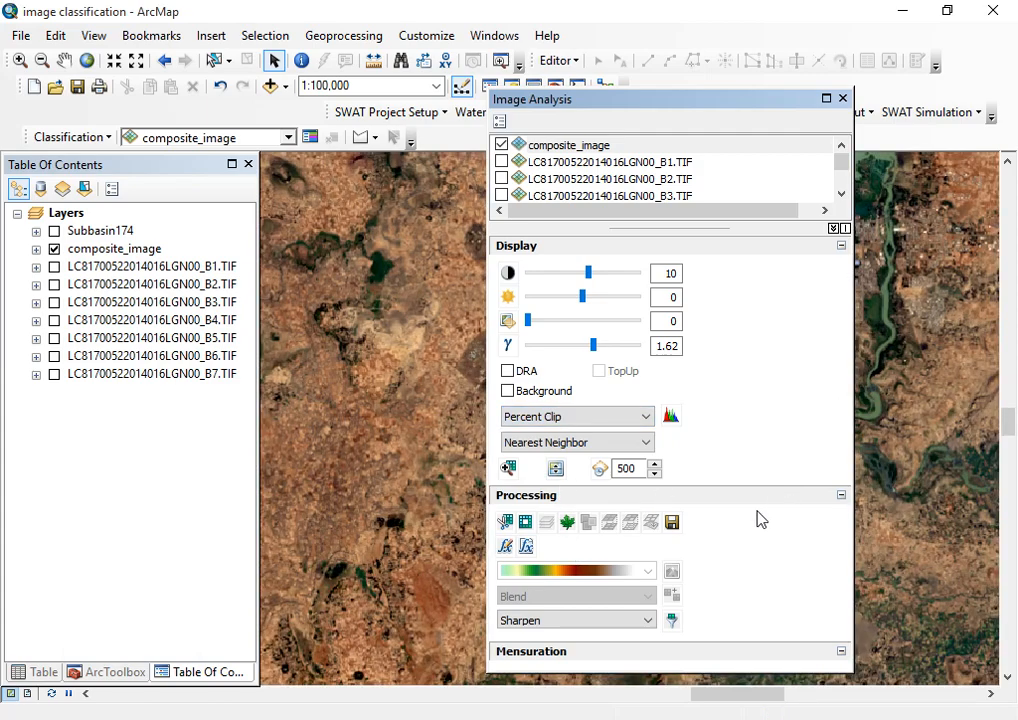
mouse_move(734, 105)
left_mouse_down()
mouse_move(734, 334)
mouse_move(743, 122)
mouse_move(732, 117)
left_mouse_up()
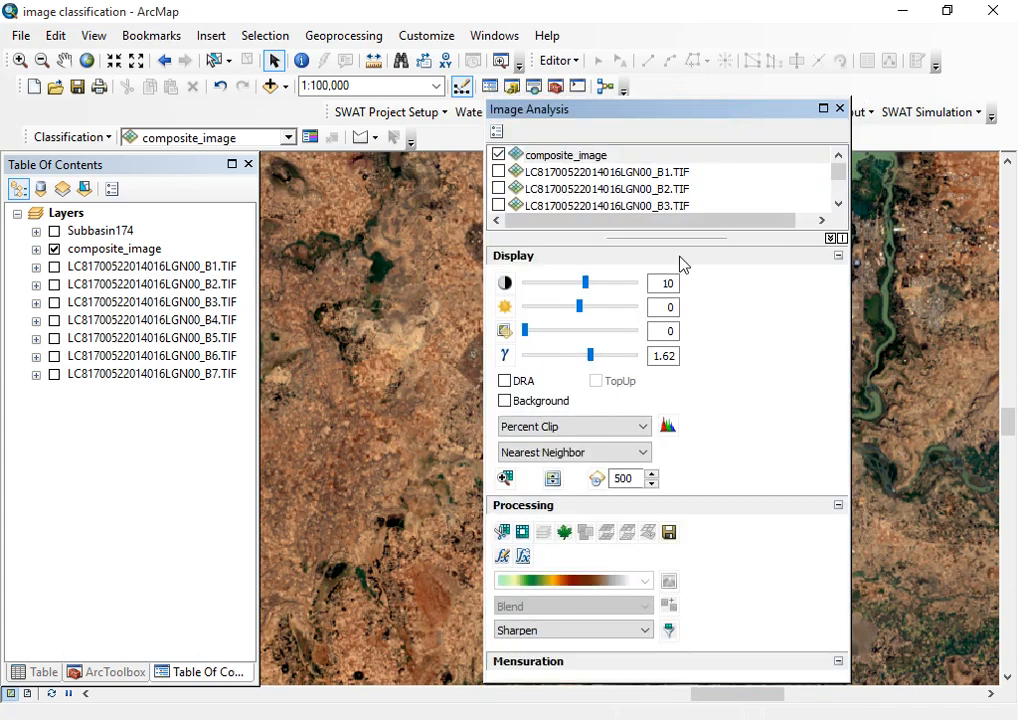
left_click(644, 427)
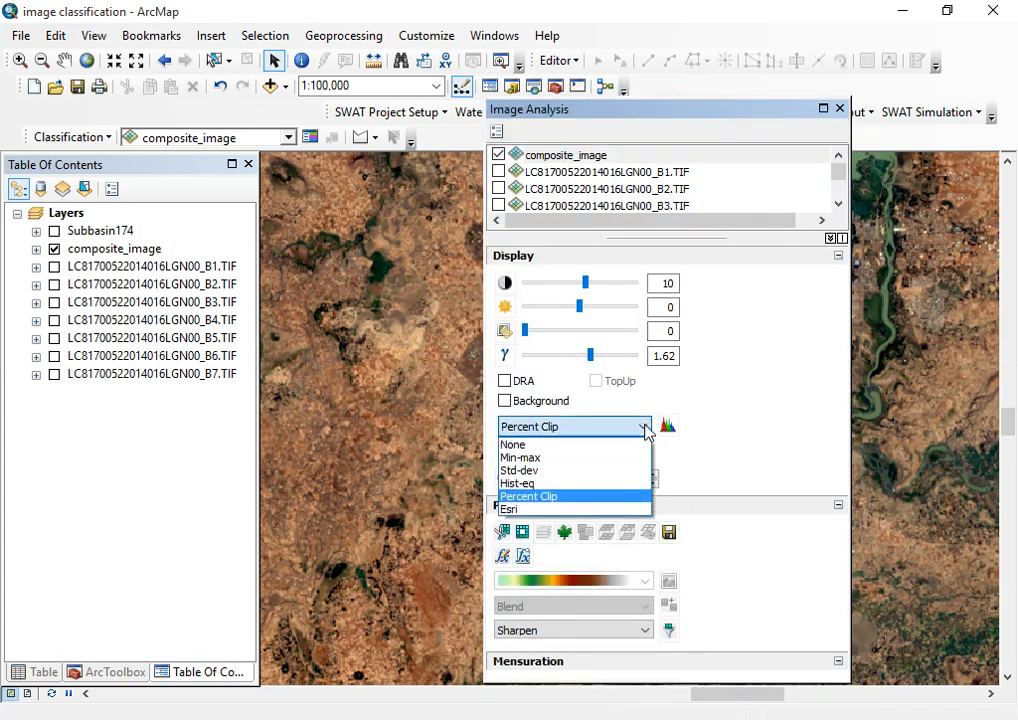
left_click(548, 470)
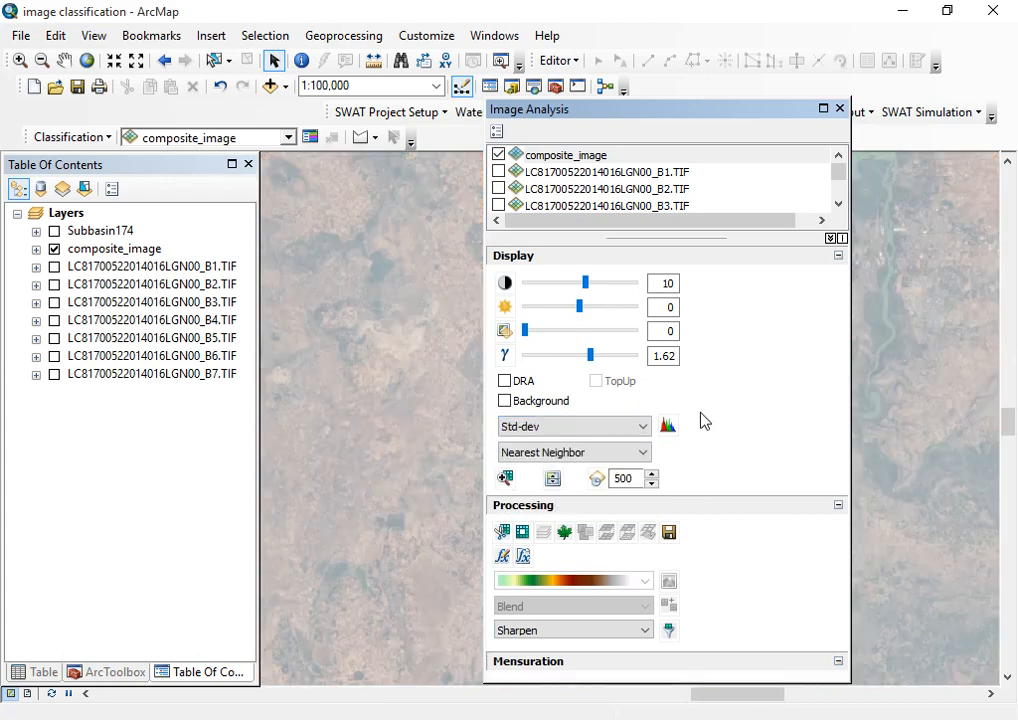
left_click(643, 427)
left_click(570, 506)
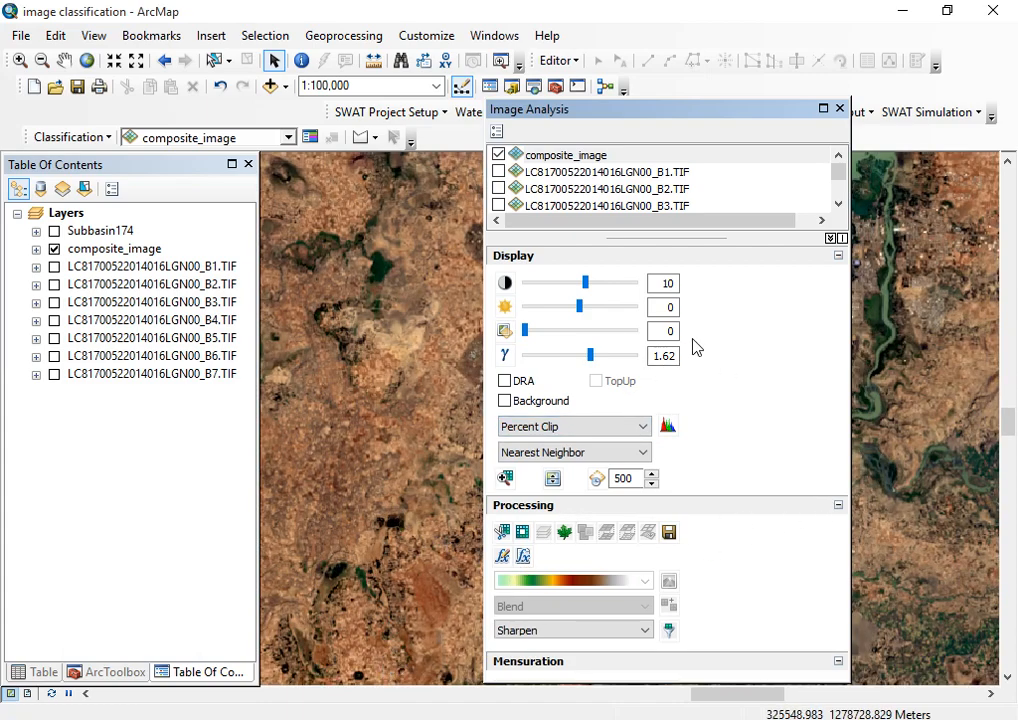
left_click(642, 427)
left_click(571, 471)
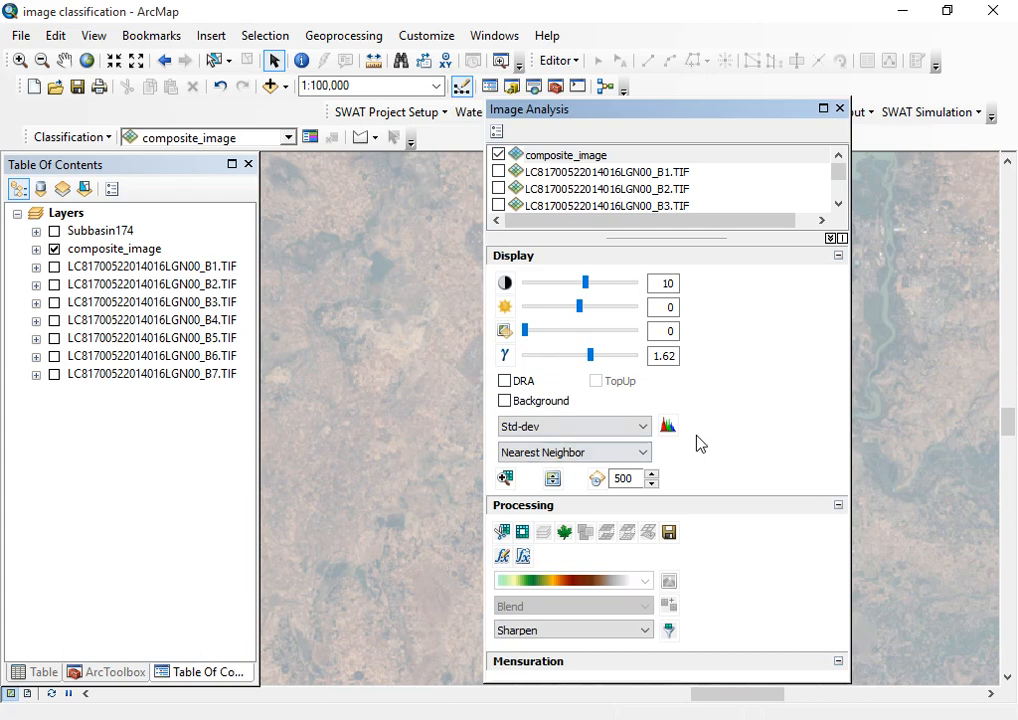
- Turn off composite_image and turn on the seven Landsat band layers, B1 to B7
left_click(536, 172)
left_click(498, 155)
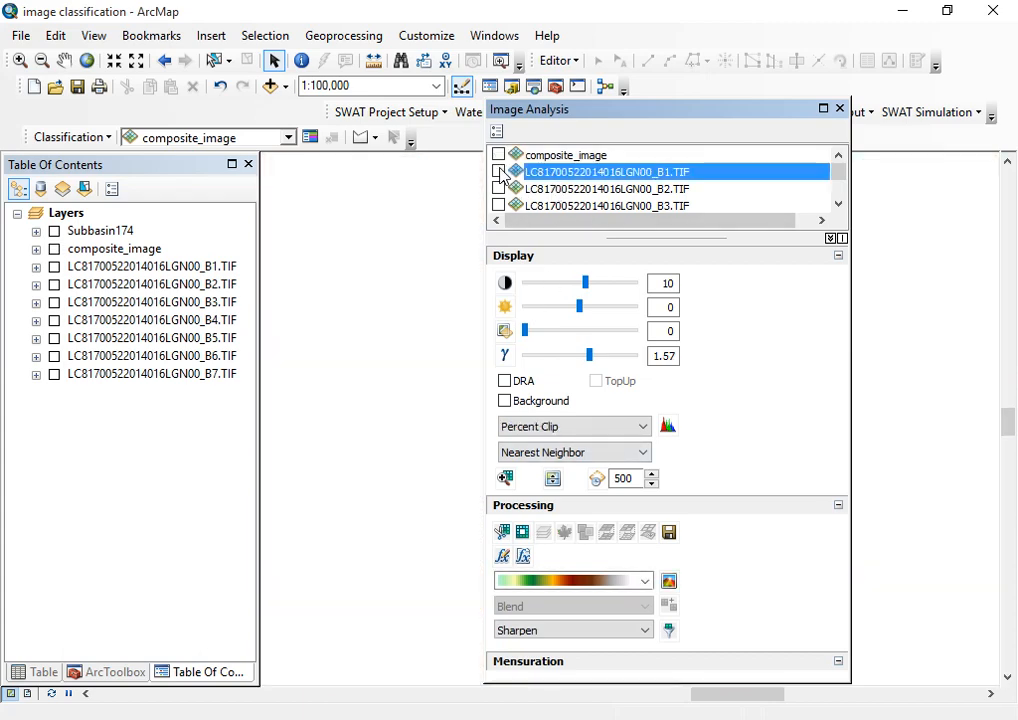
left_click(498, 172)
left_click(498, 189)
left_click(498, 206)
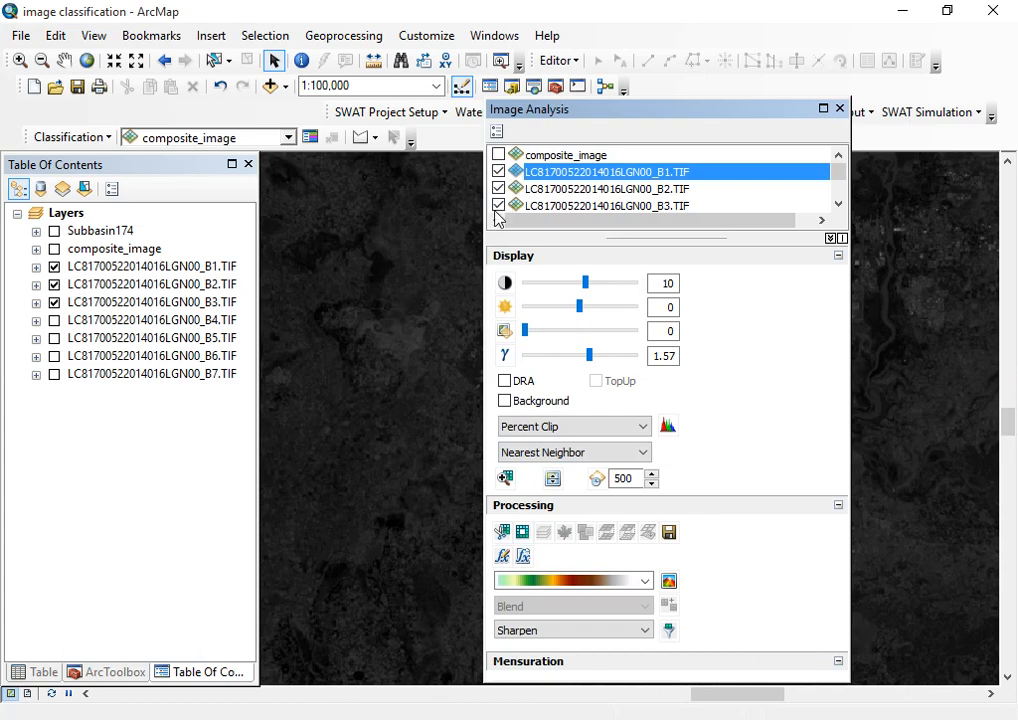
scroll(545, 205, "down", 1)
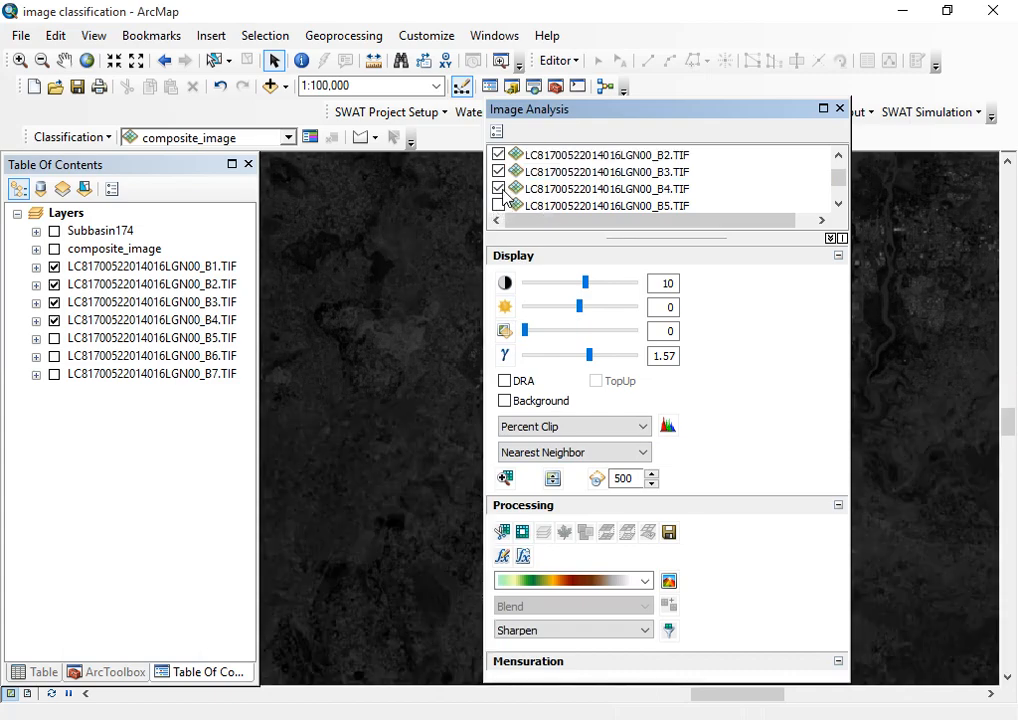
left_click(498, 205)
scroll(550, 195, "down", 1)
left_click(498, 172)
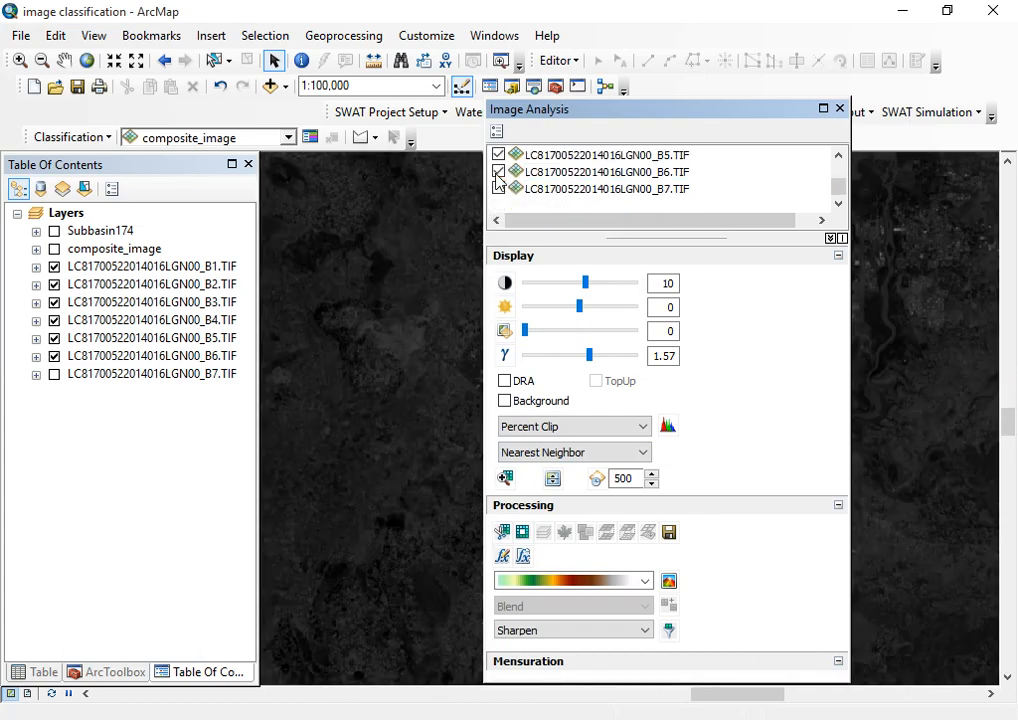
left_click(498, 189)
- Combine the B1 to B7 band rasters into a new composite raster and close the Image Analysis window
scroll(592, 207, "up", 1)
scroll(594, 207, "up", 1)
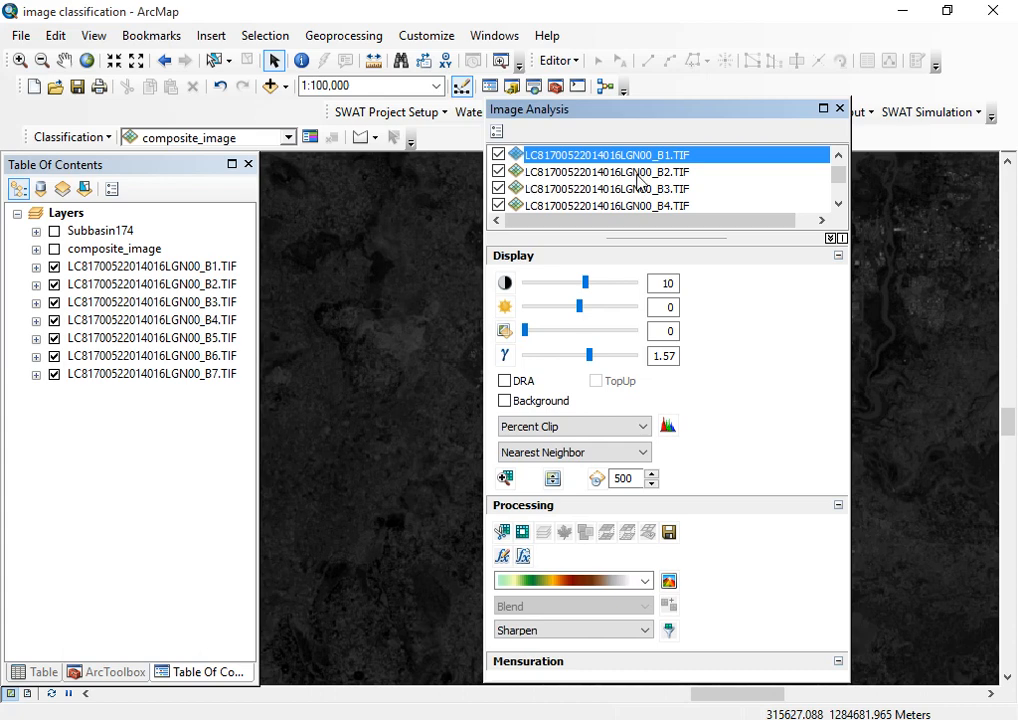
scroll(664, 183, "up", 1)
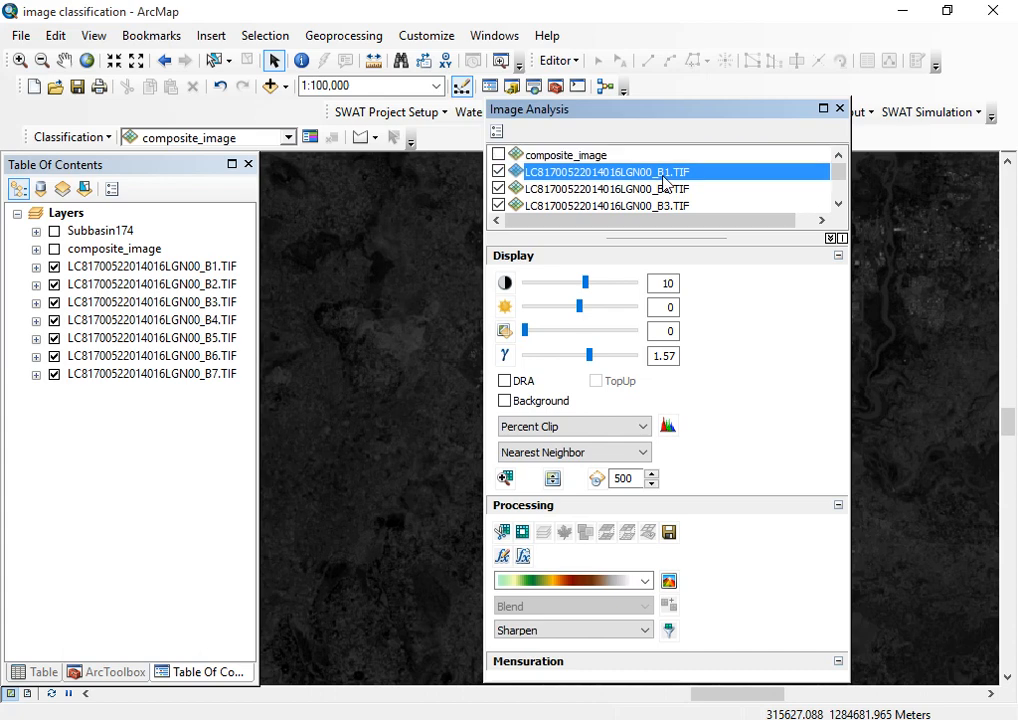
left_click(596, 189, "ctrl")
left_click(603, 204, "ctrl")
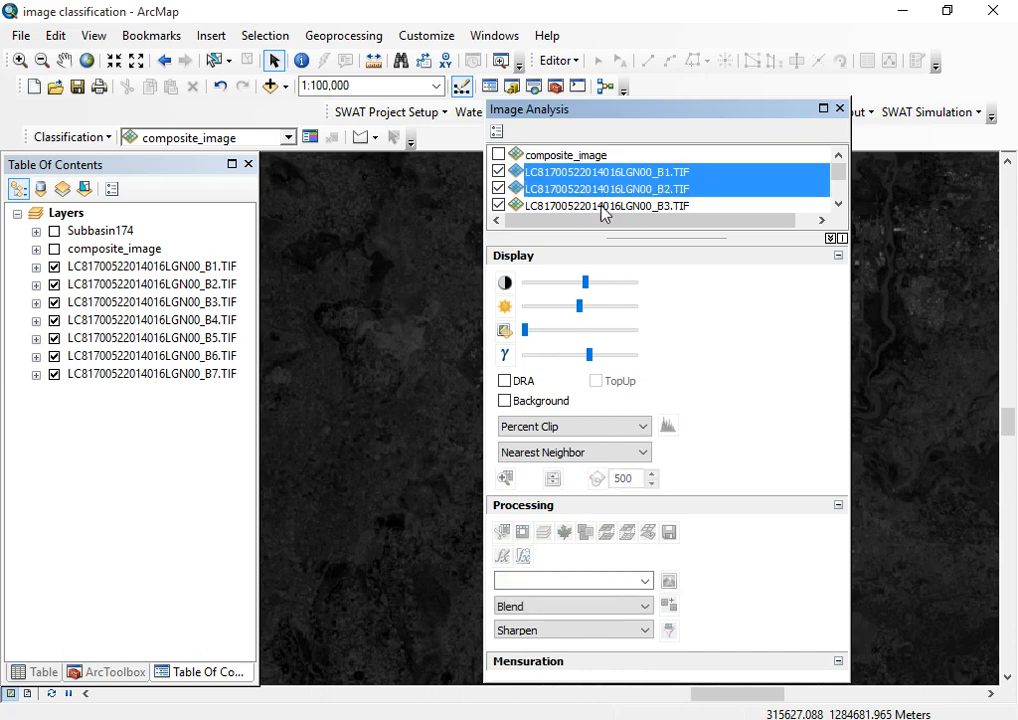
scroll(696, 192, "down", 1)
left_click(630, 172, "ctrl")
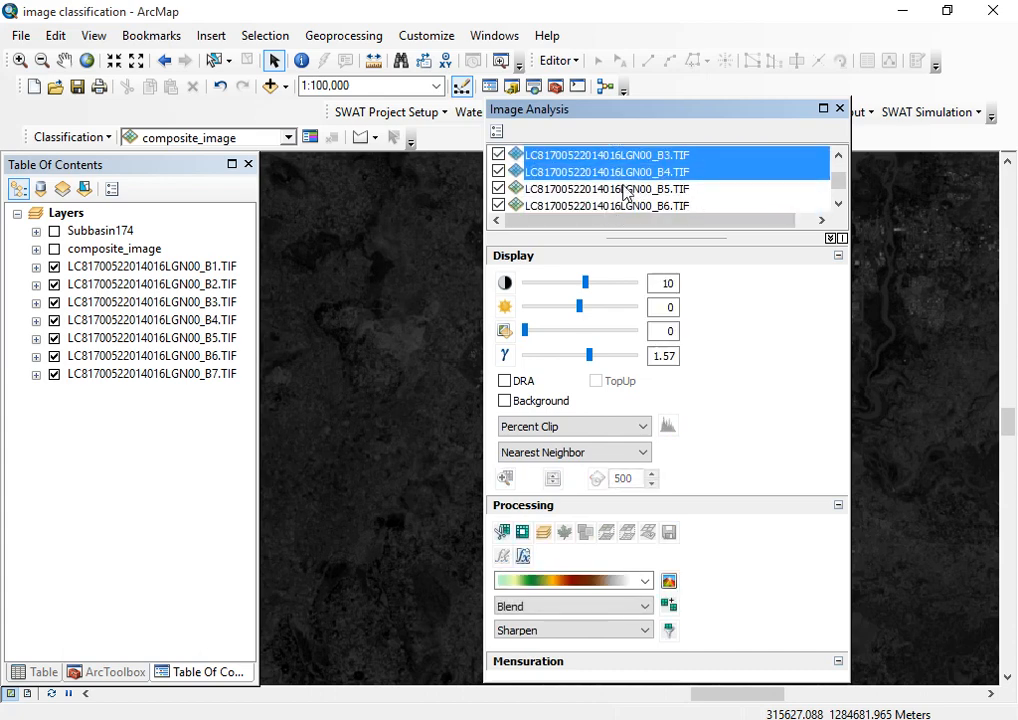
left_click(630, 189, "ctrl")
scroll(657, 180, "down", 1)
scroll(657, 180, "down", 1)
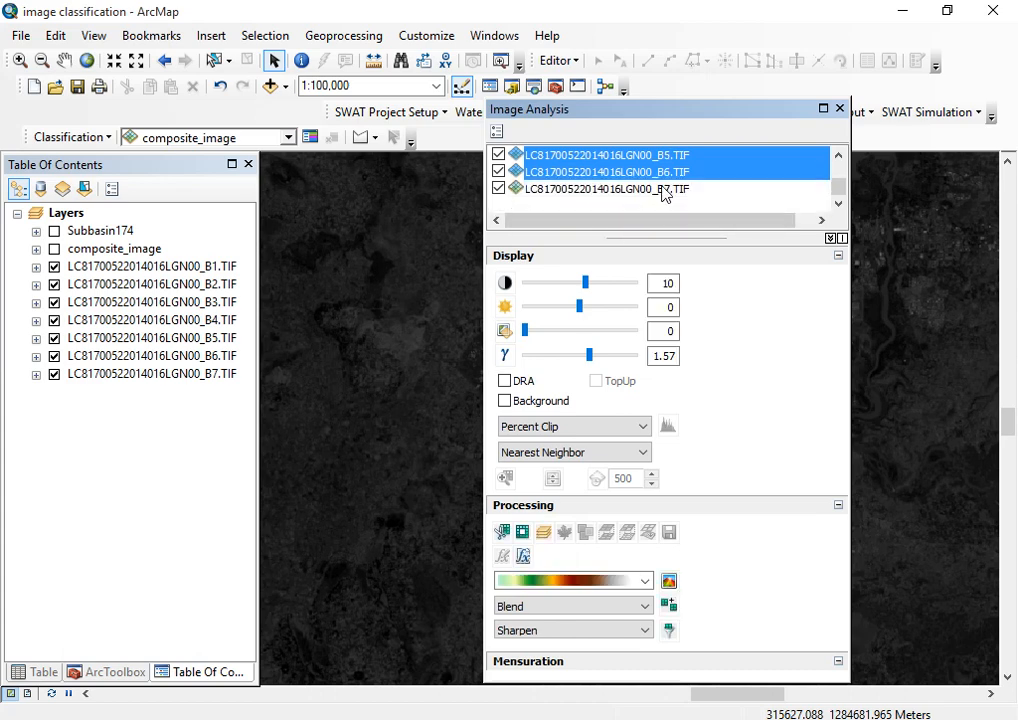
left_click(612, 190, "ctrl")
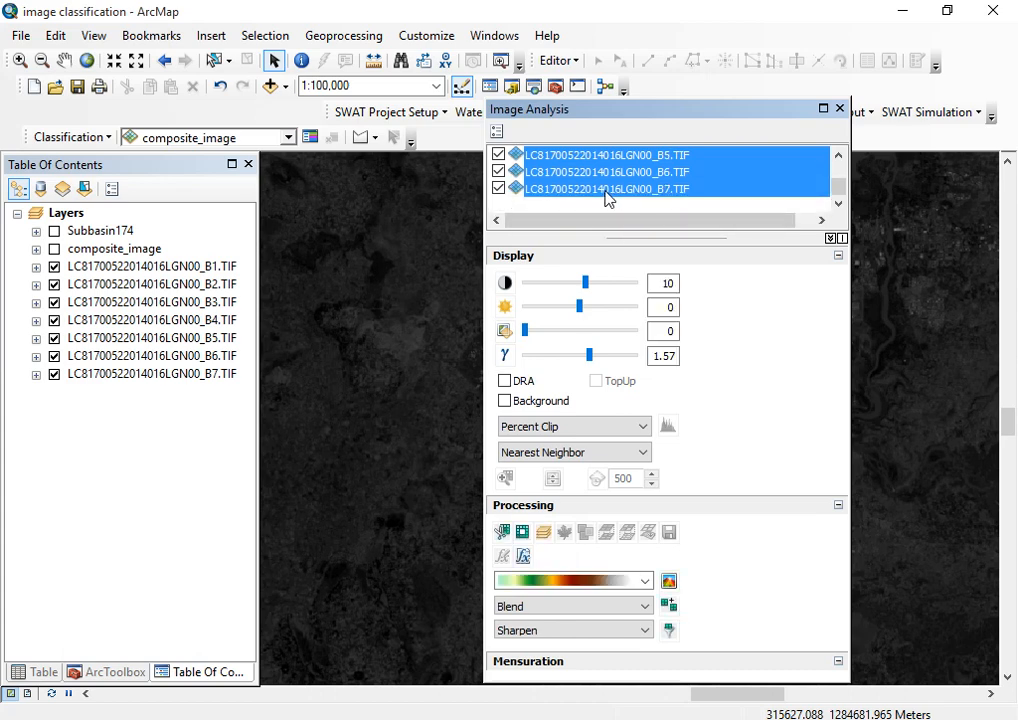
left_click(546, 535)
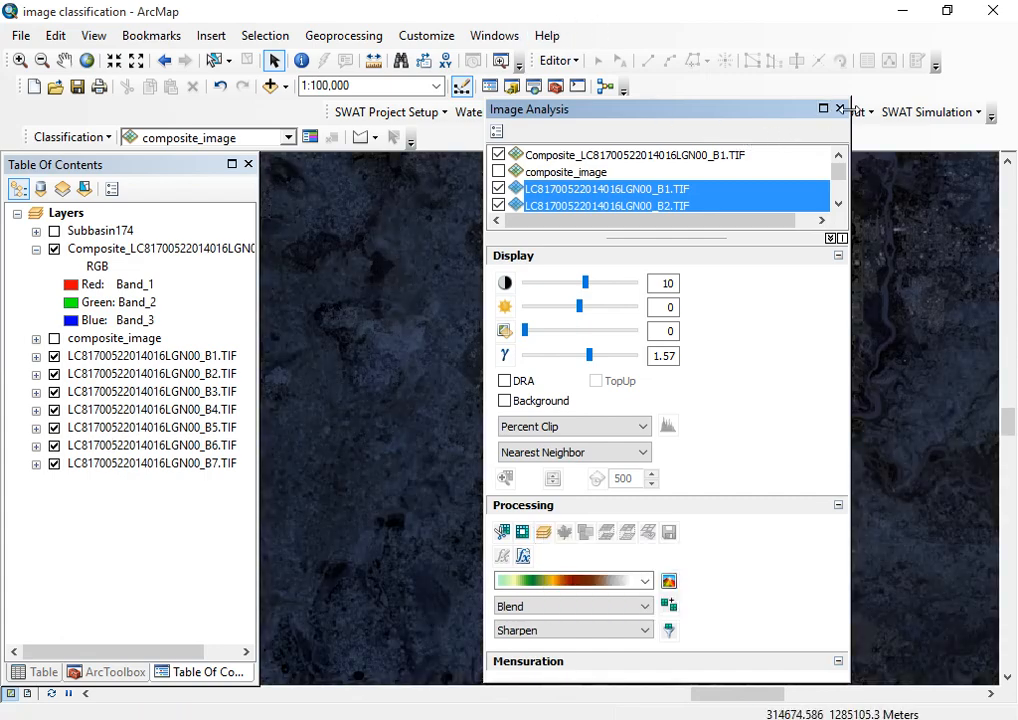
left_click(839, 108)
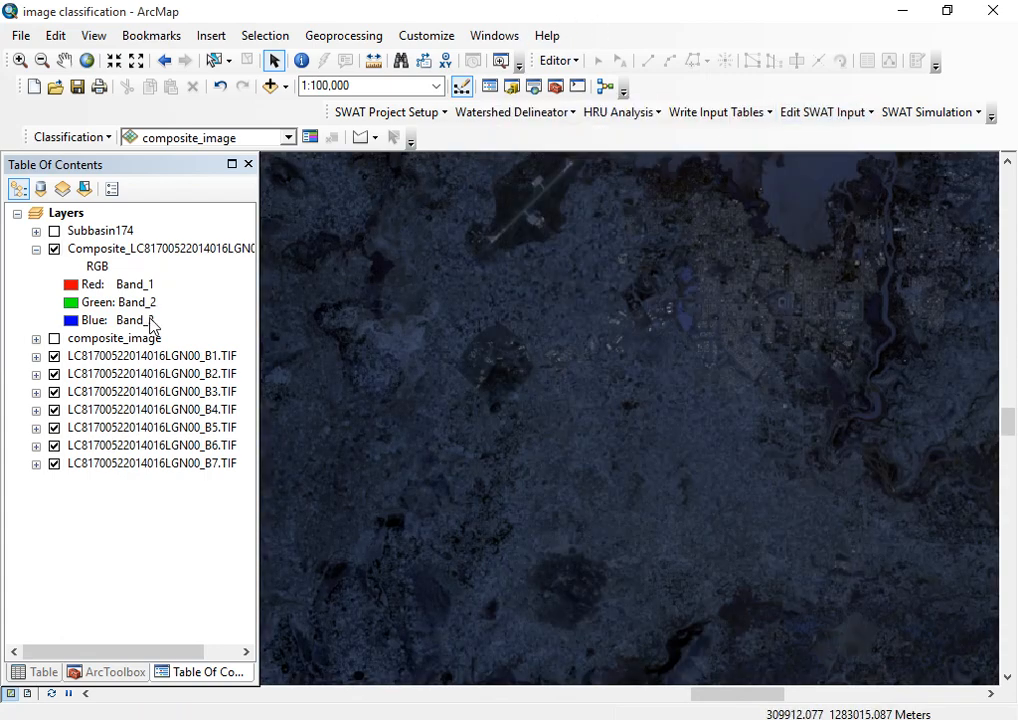
- Turn composite_image back on with its RGB band legend expanded, and remove the newly made composite layer
left_click(125, 254)
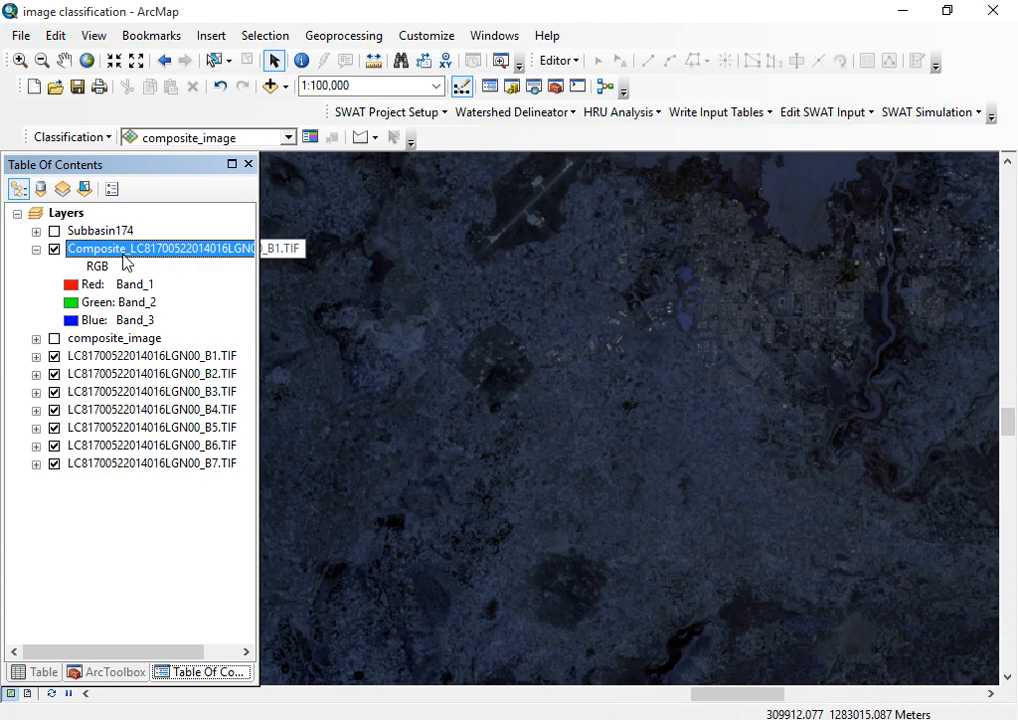
right_click(125, 262)
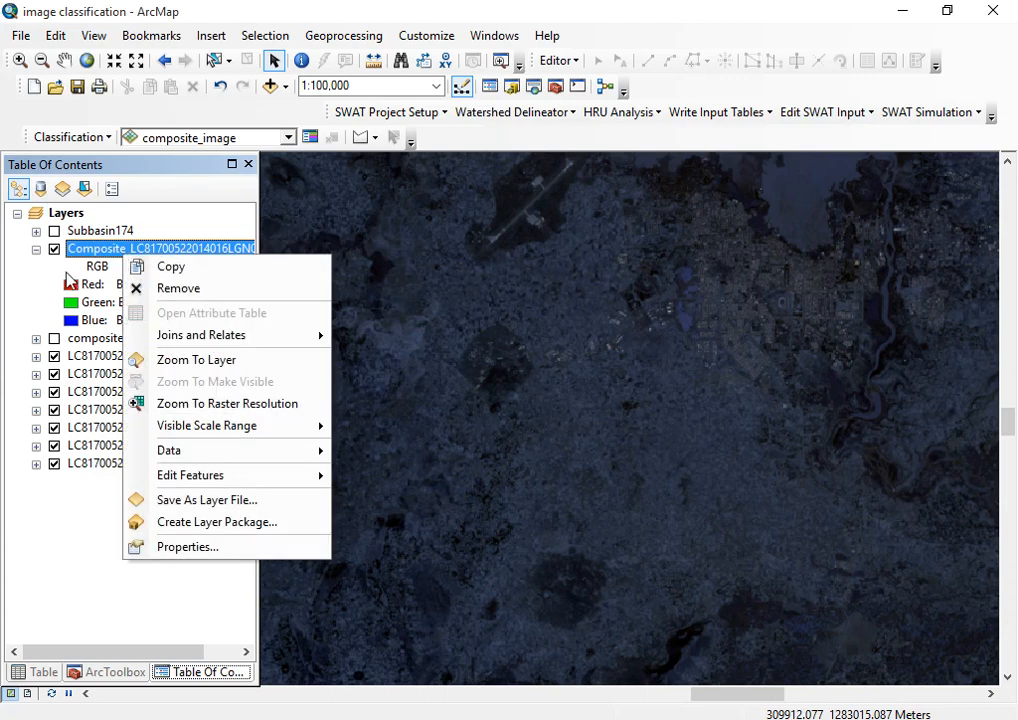
left_click(110, 527)
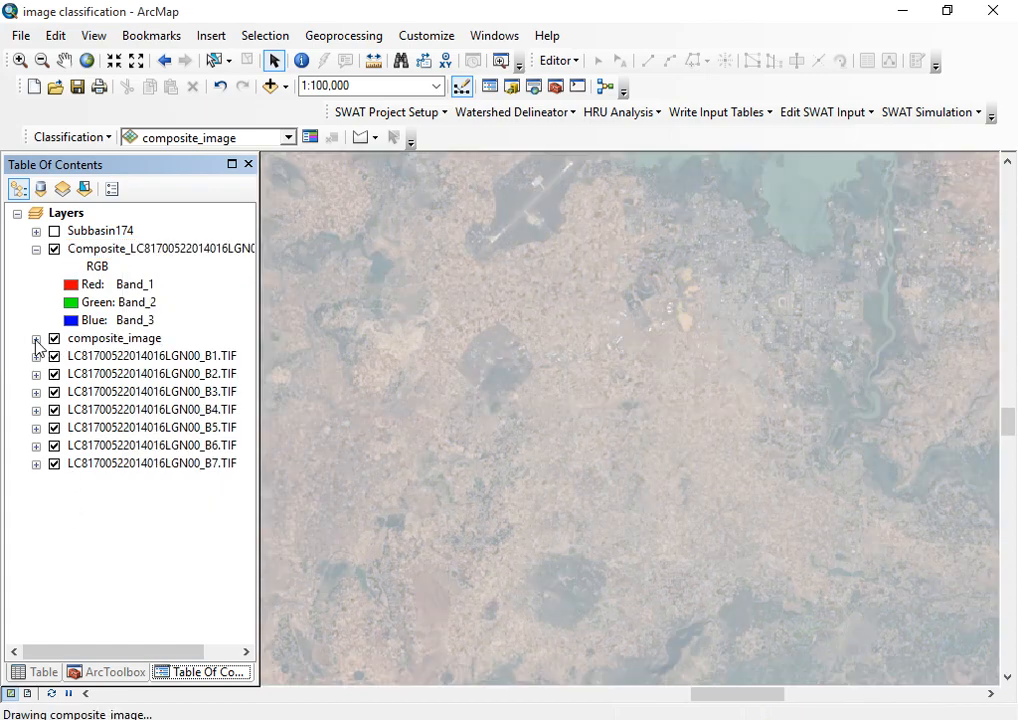
left_click(36, 338)
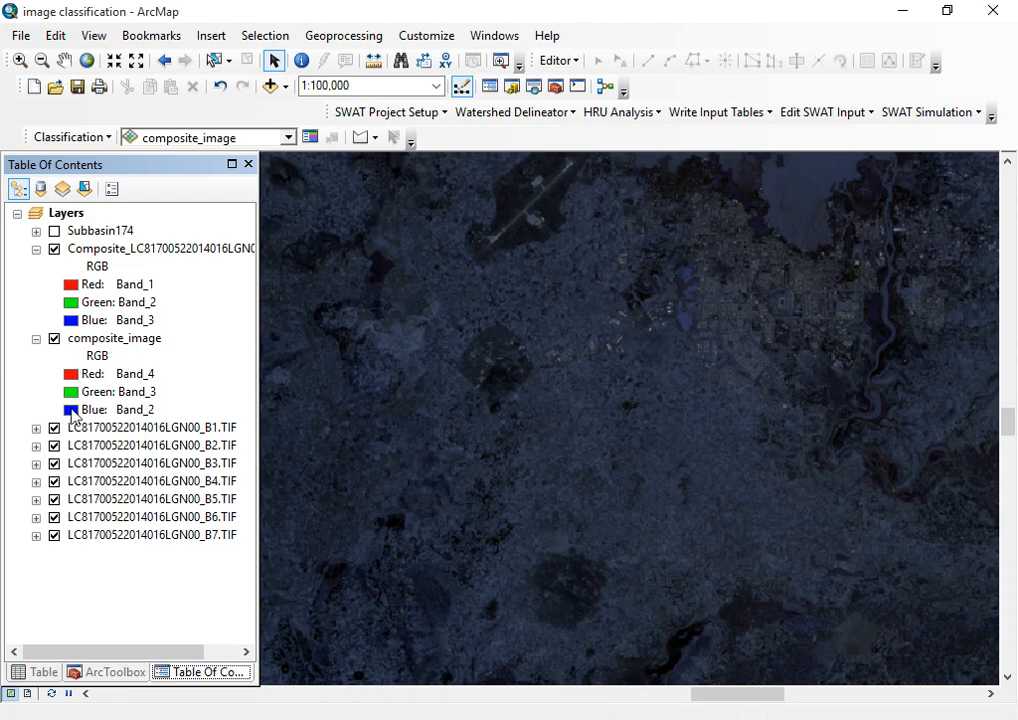
right_click(105, 257)
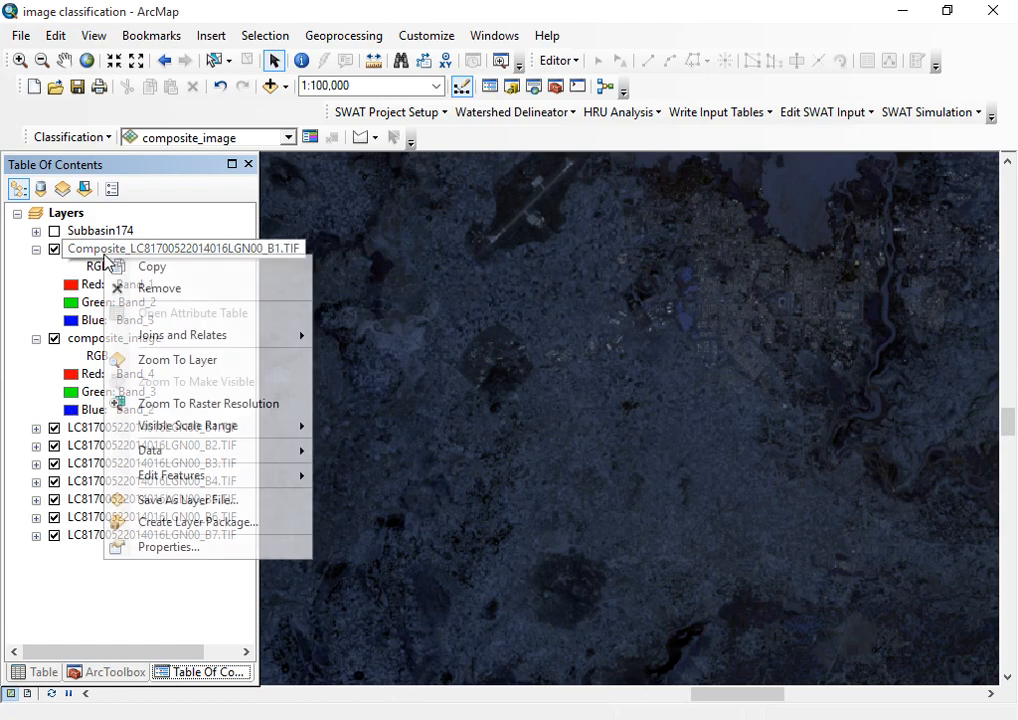
left_click(160, 287)
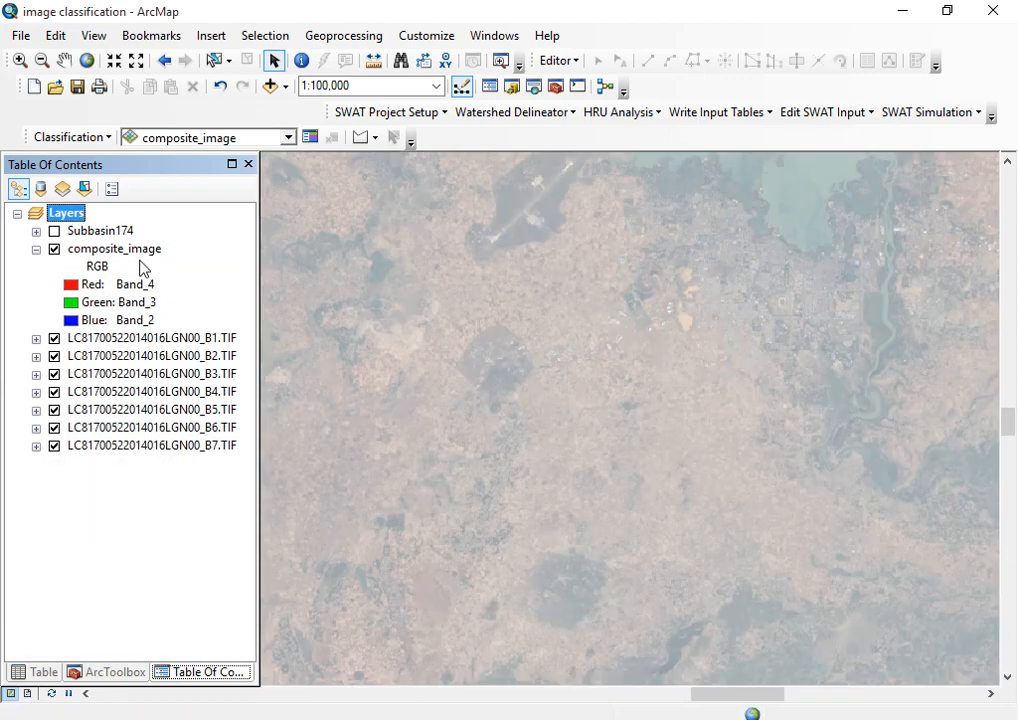
- Select the composite_image layer and reopen the Image Analysis window
left_click(114, 248)
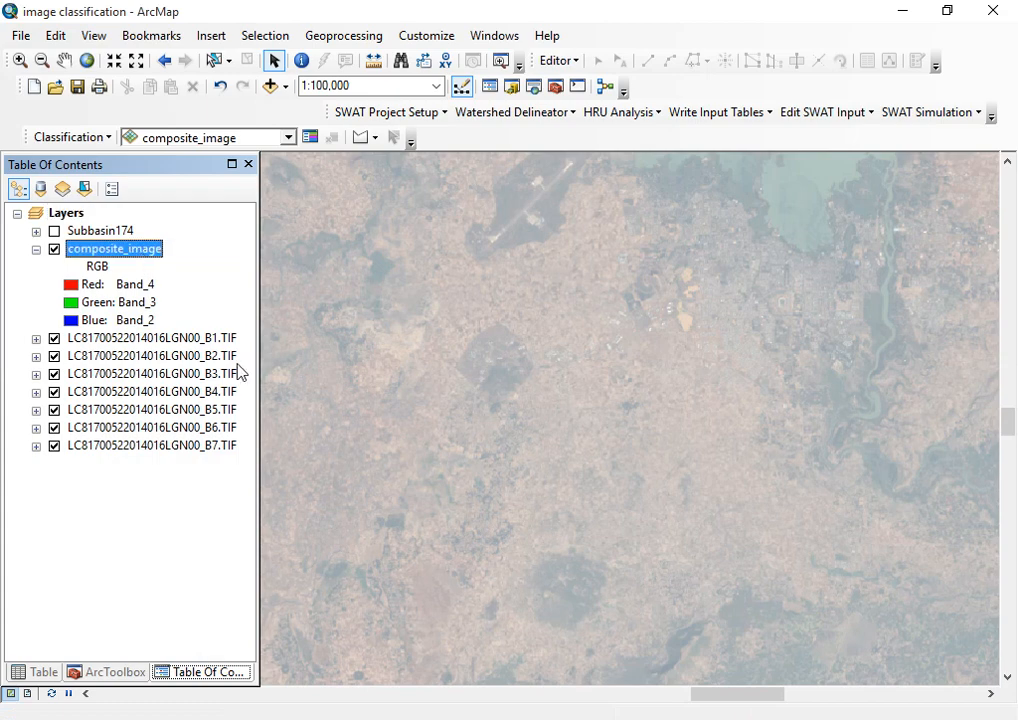
left_click(497, 38)
left_click(536, 198)
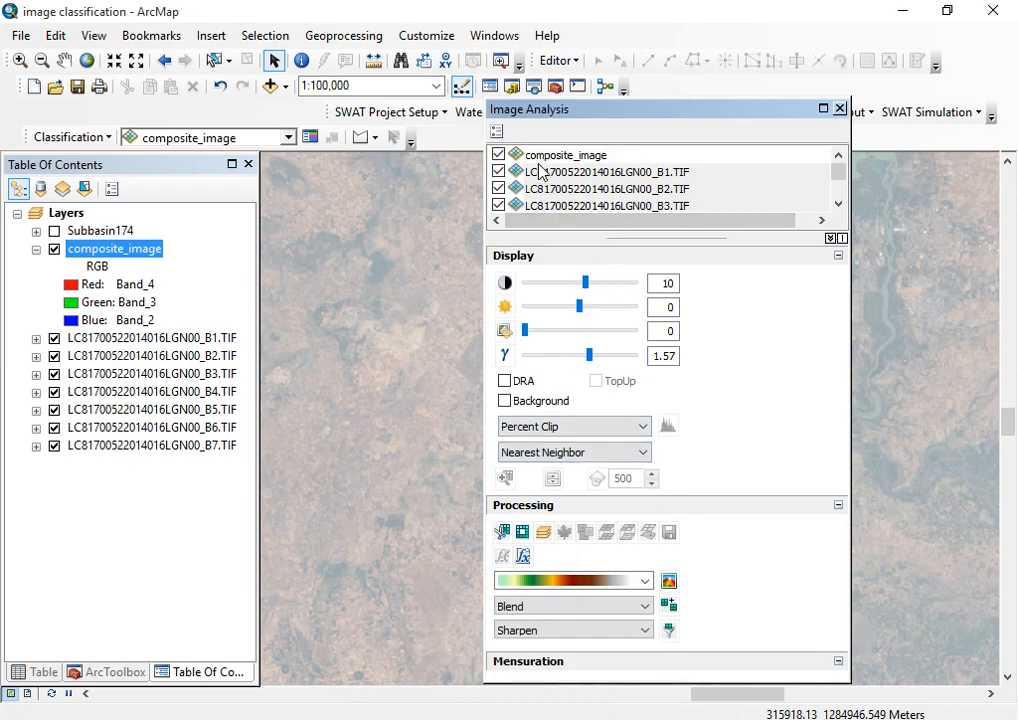
- Turn off the seven individual Landsat band layers, B1 to B7, leaving composite_image displayed
left_click(54, 338)
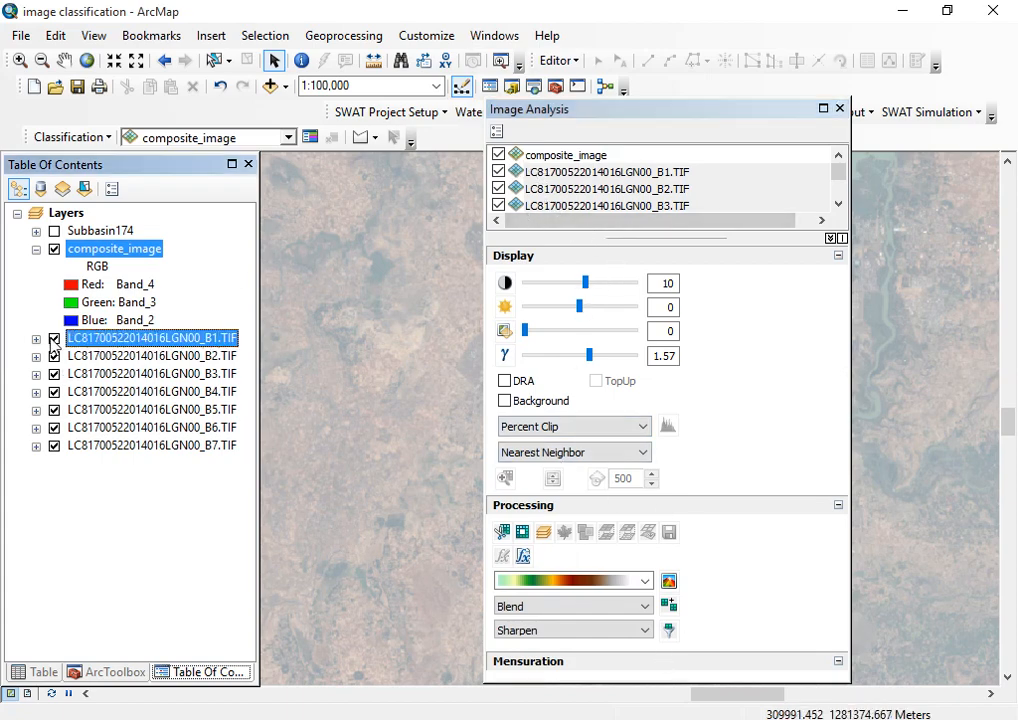
left_click(54, 356)
left_click(54, 374)
left_click(54, 392)
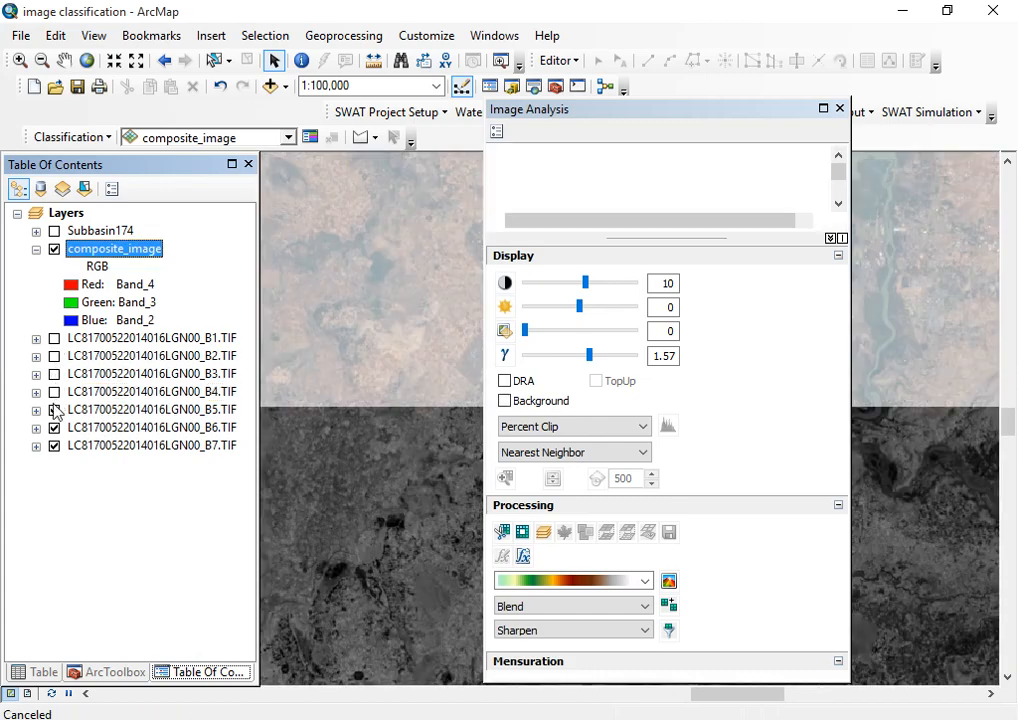
left_click(54, 410)
left_click(54, 428)
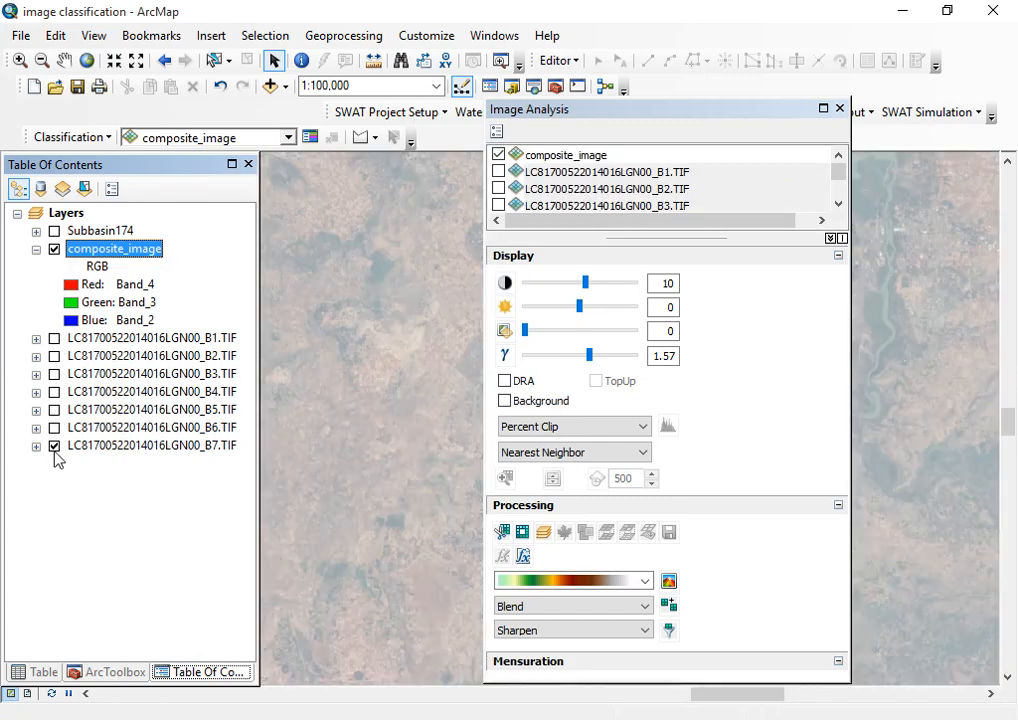
left_click(54, 446)
- Turn on the Subbasin174 layer, close the Image Analysis window and zoom the map to the full subbasin boundary
left_click(560, 157)
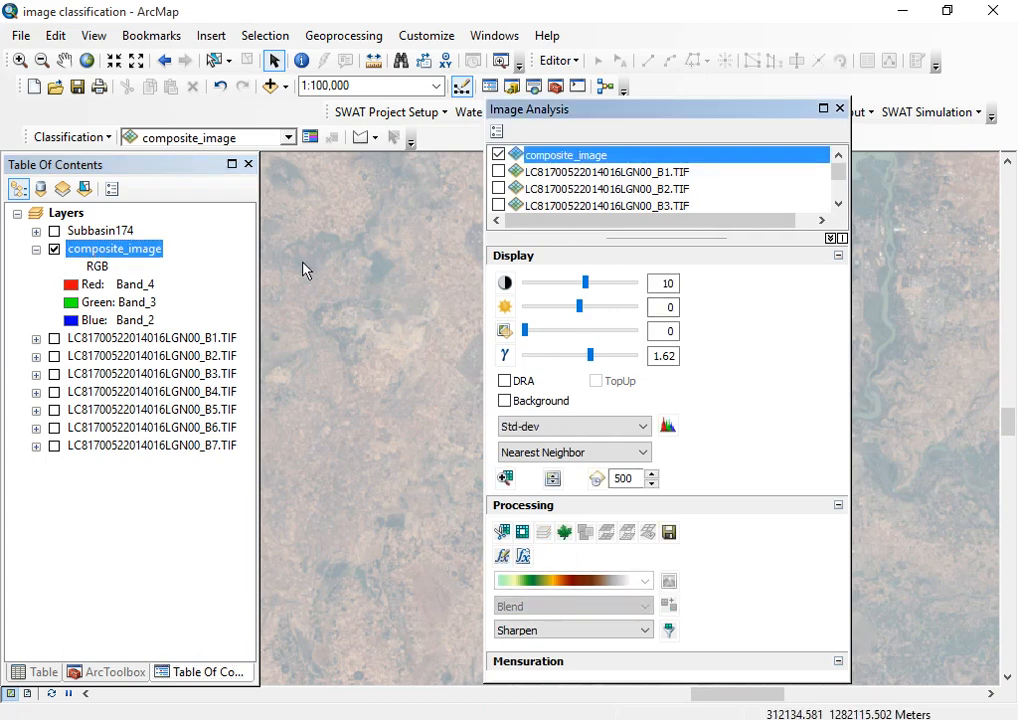
left_click(54, 231)
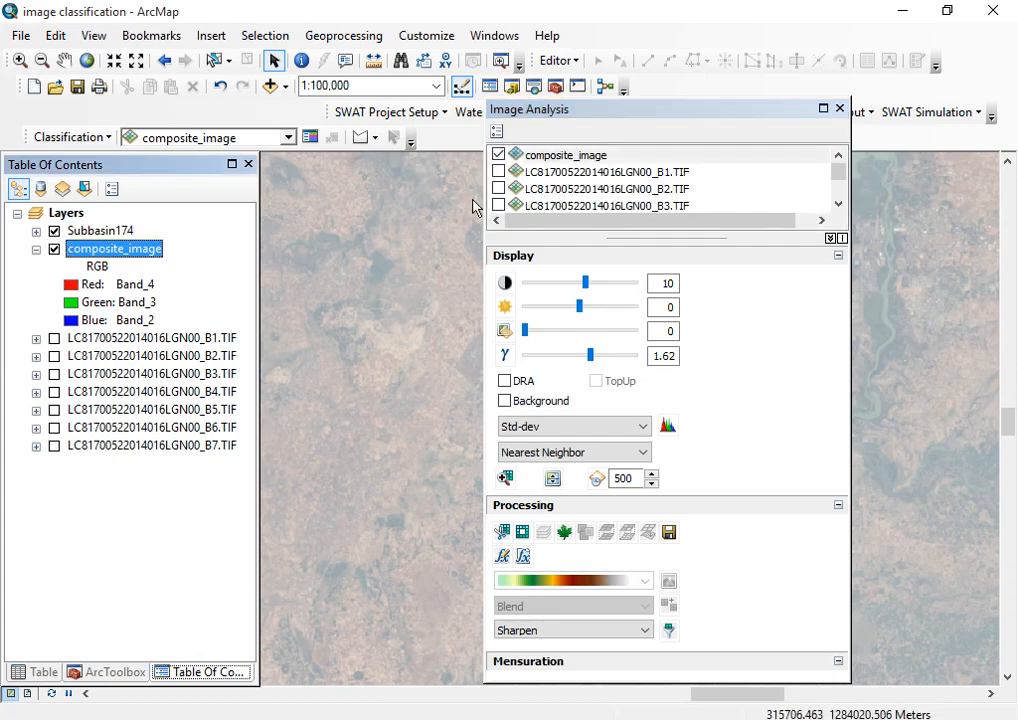
left_click(840, 108)
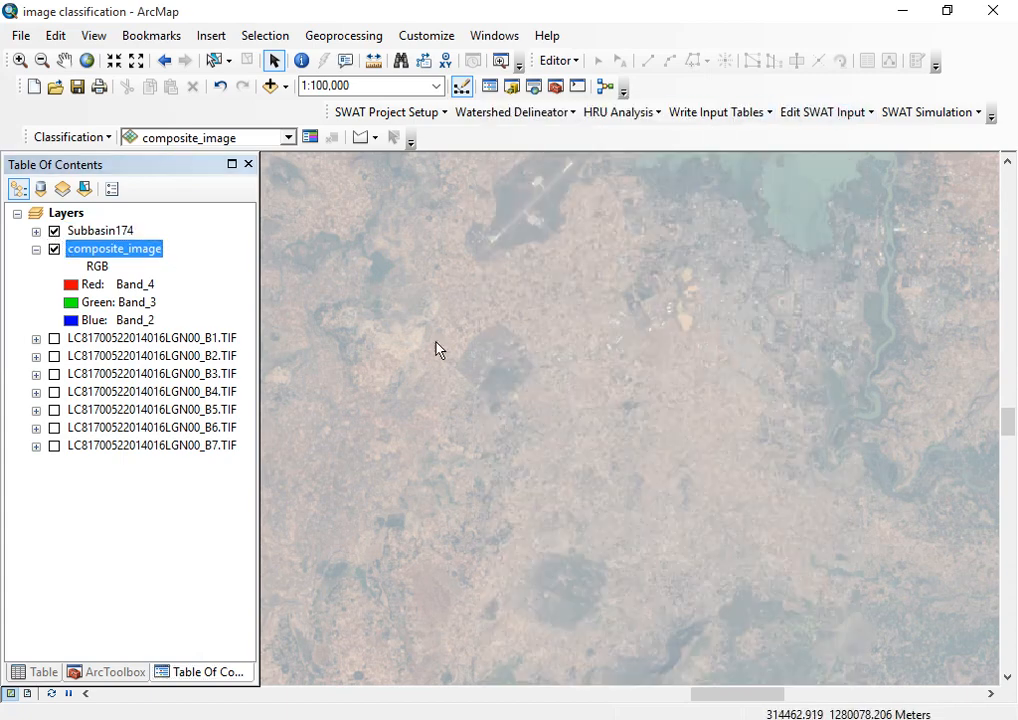
left_click(36, 249)
right_click(84, 233)
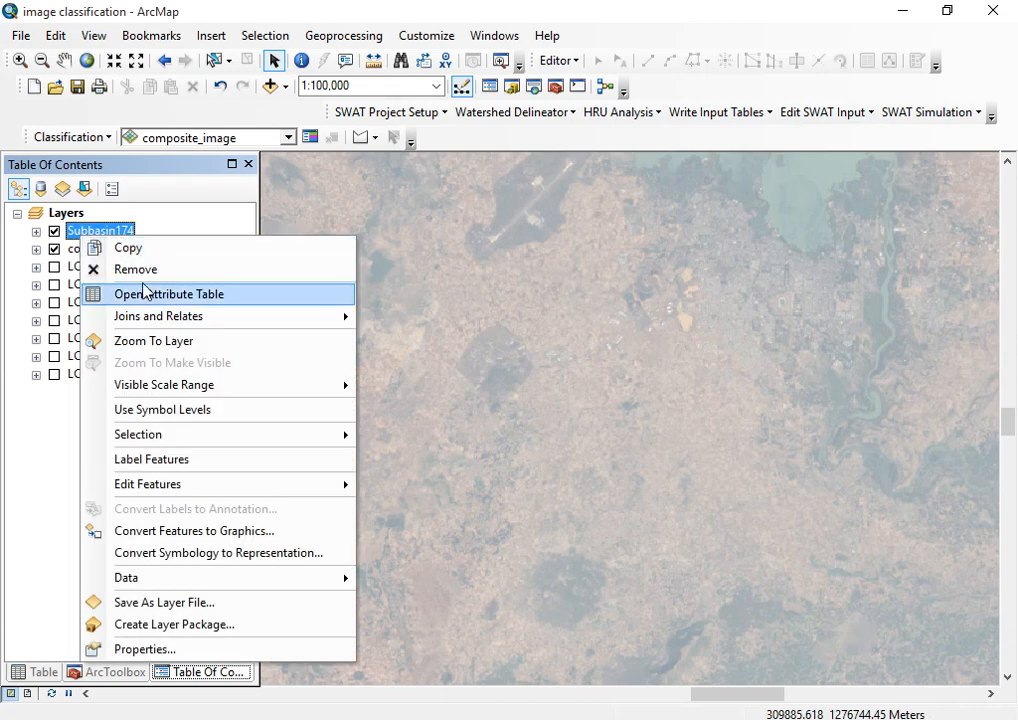
left_click(150, 341)
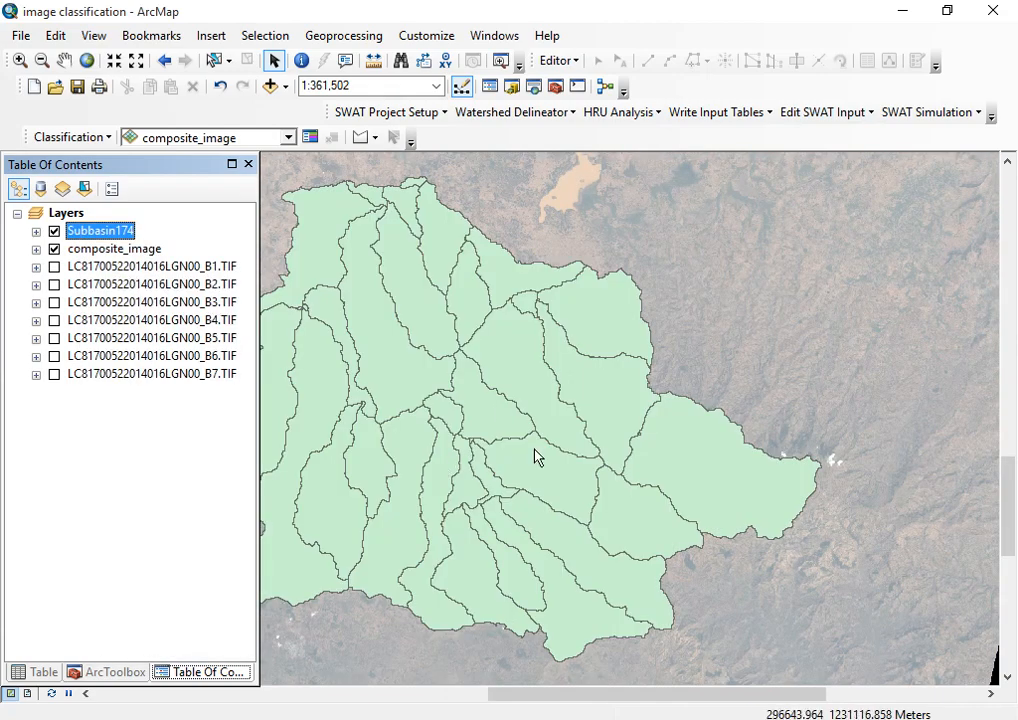
left_click_drag(492, 697, 448, 695)
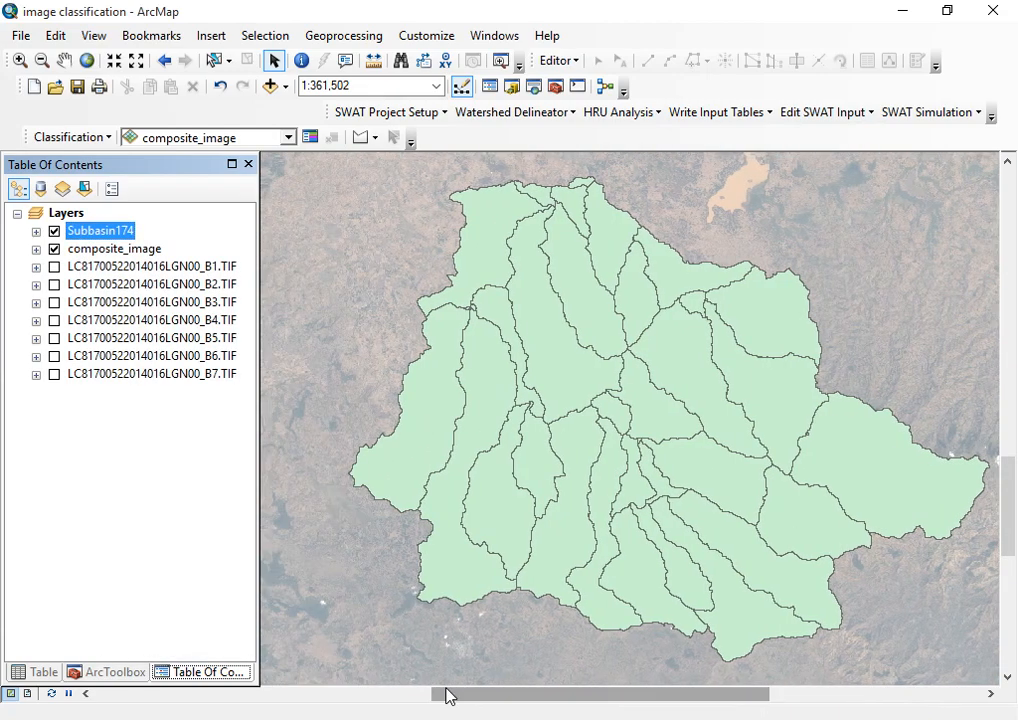
- Change the Subbasin174 polygon symbol to the Hollow style so the imagery shows through the boundaries
left_click(36, 232)
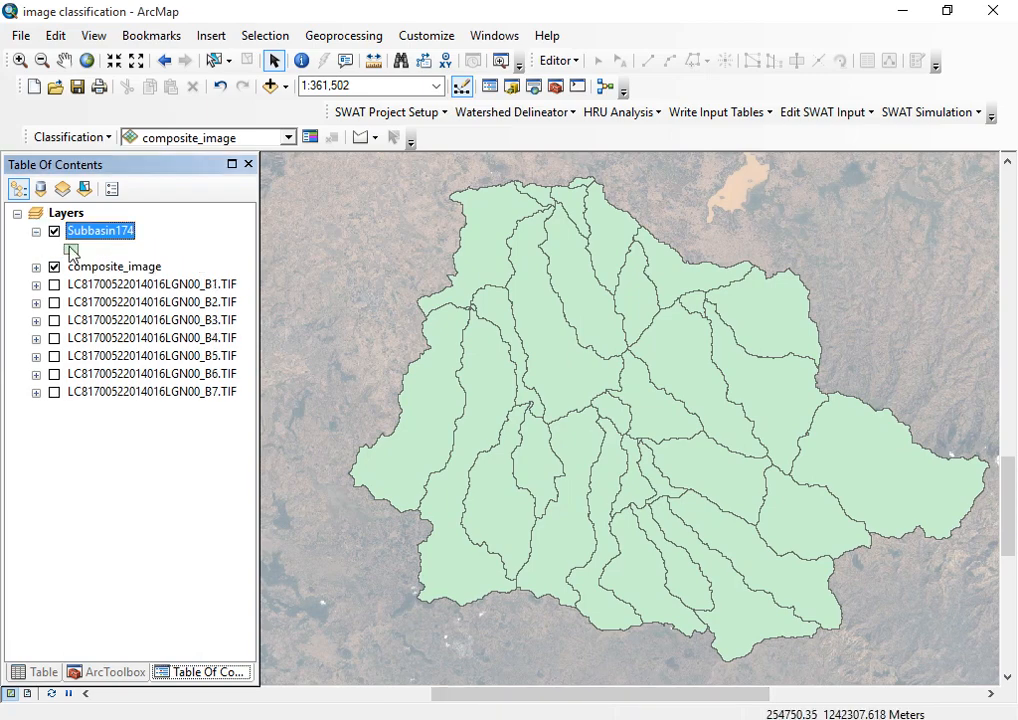
left_click(70, 249)
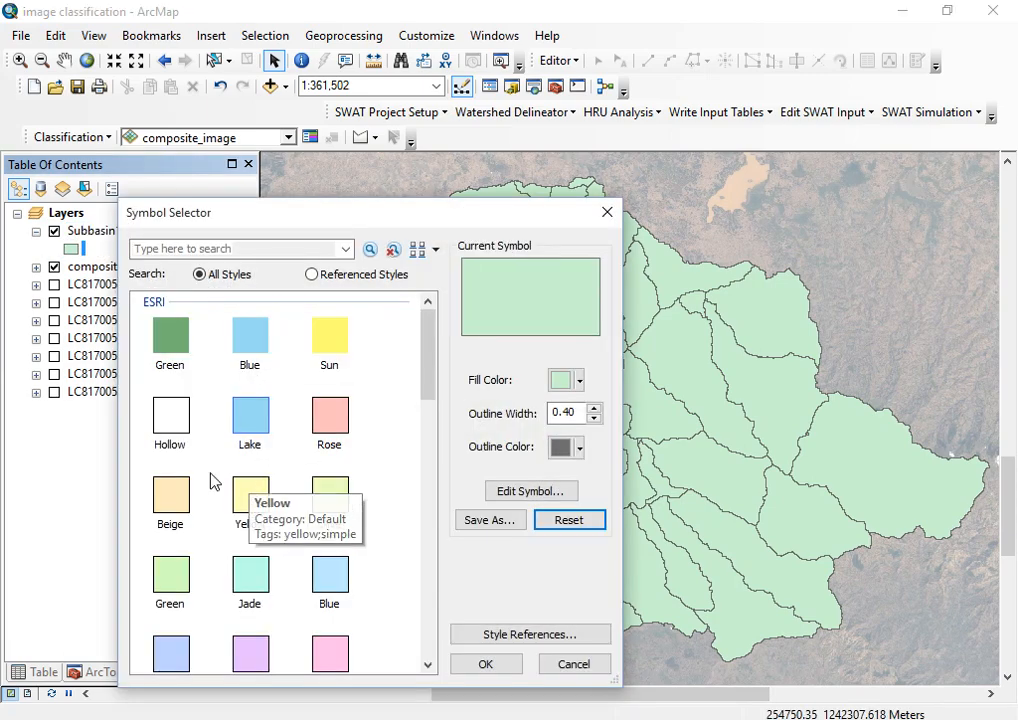
left_click(171, 420)
left_click(484, 666)
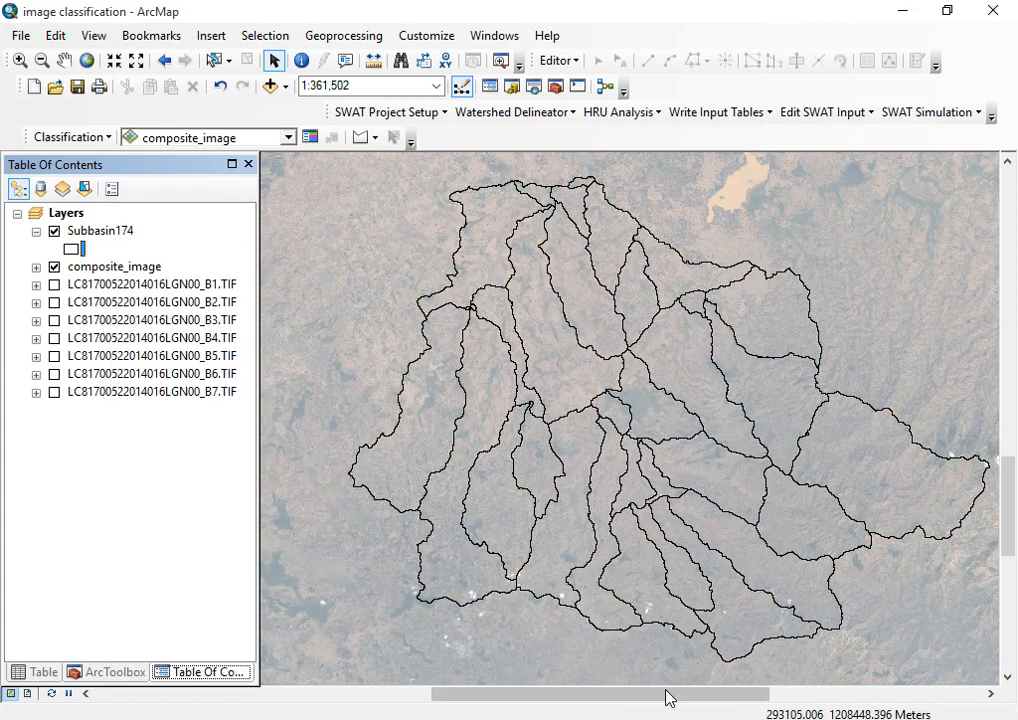
left_click_drag(666, 695, 688, 697)
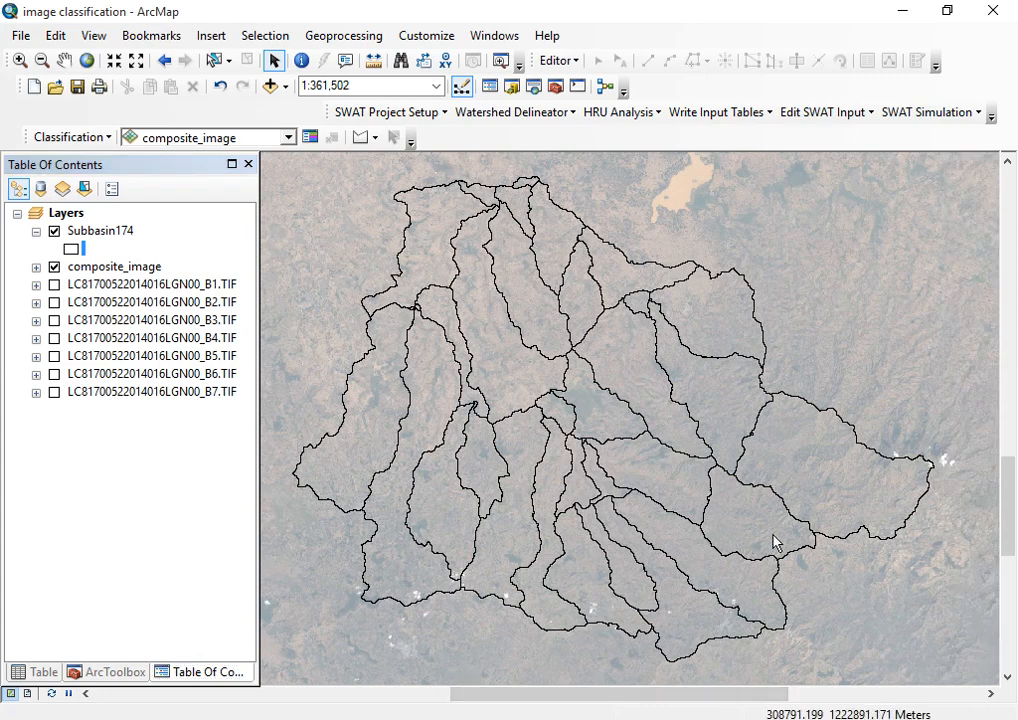
left_click(460, 86)
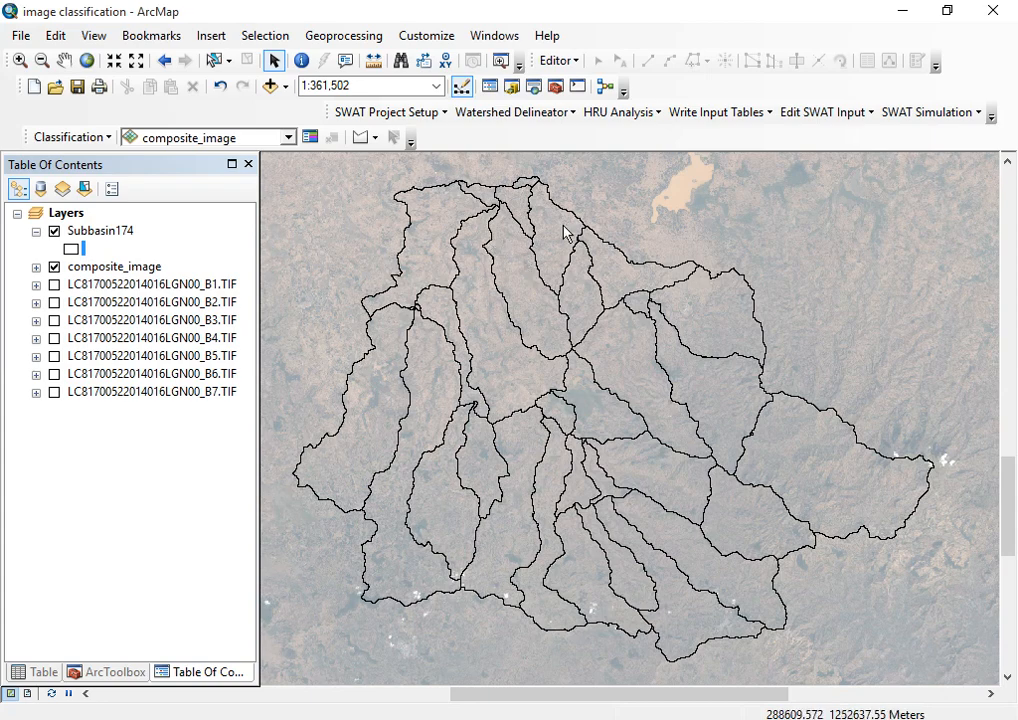
- Reopen the Image Analysis window and apply Mask to composite_image using the current view extent
left_click(503, 42)
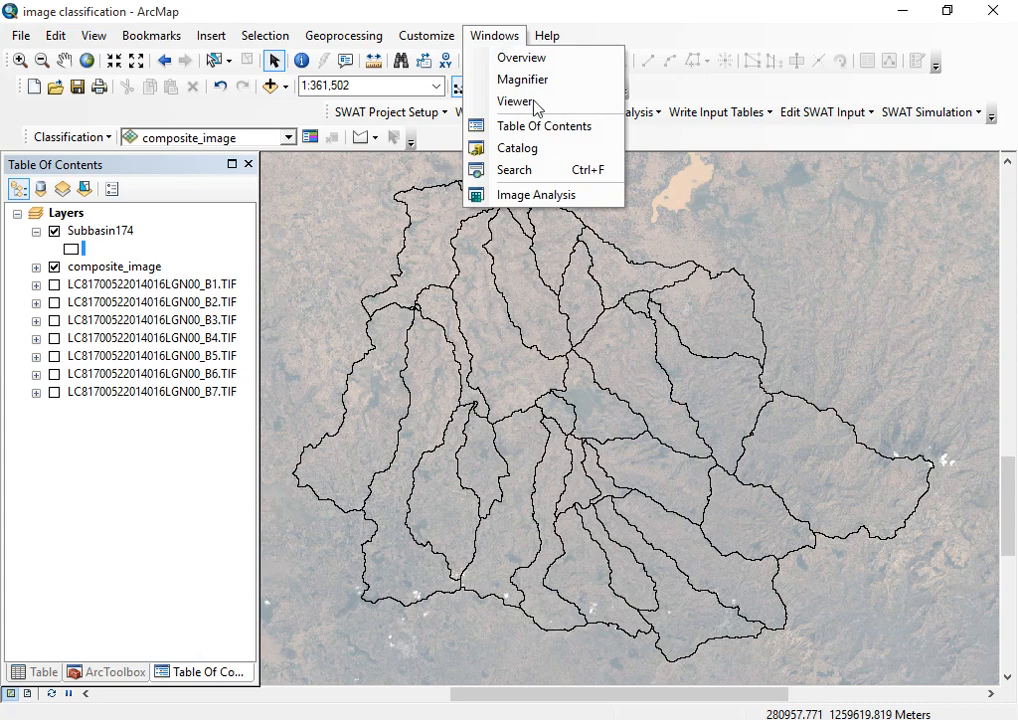
left_click(536, 194)
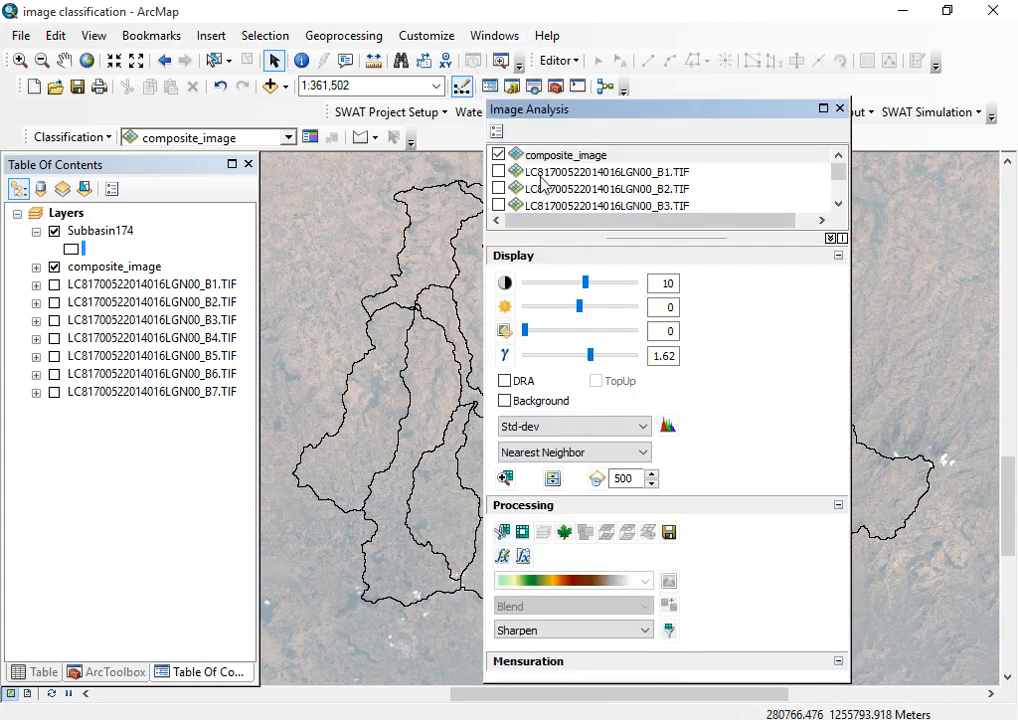
left_click(558, 158)
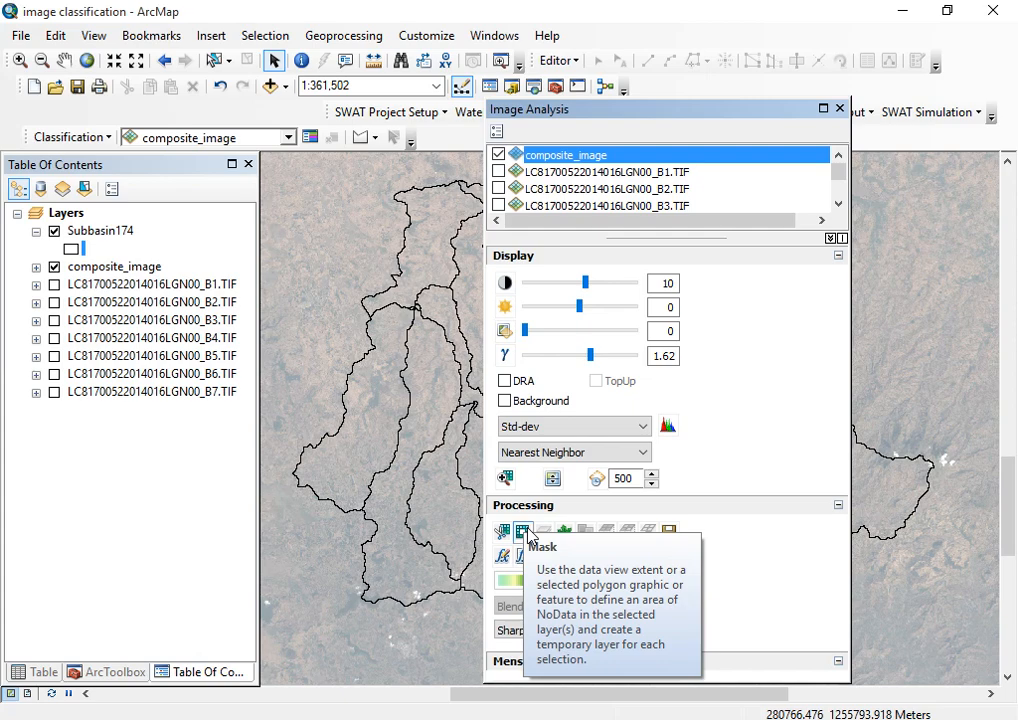
left_click(523, 531)
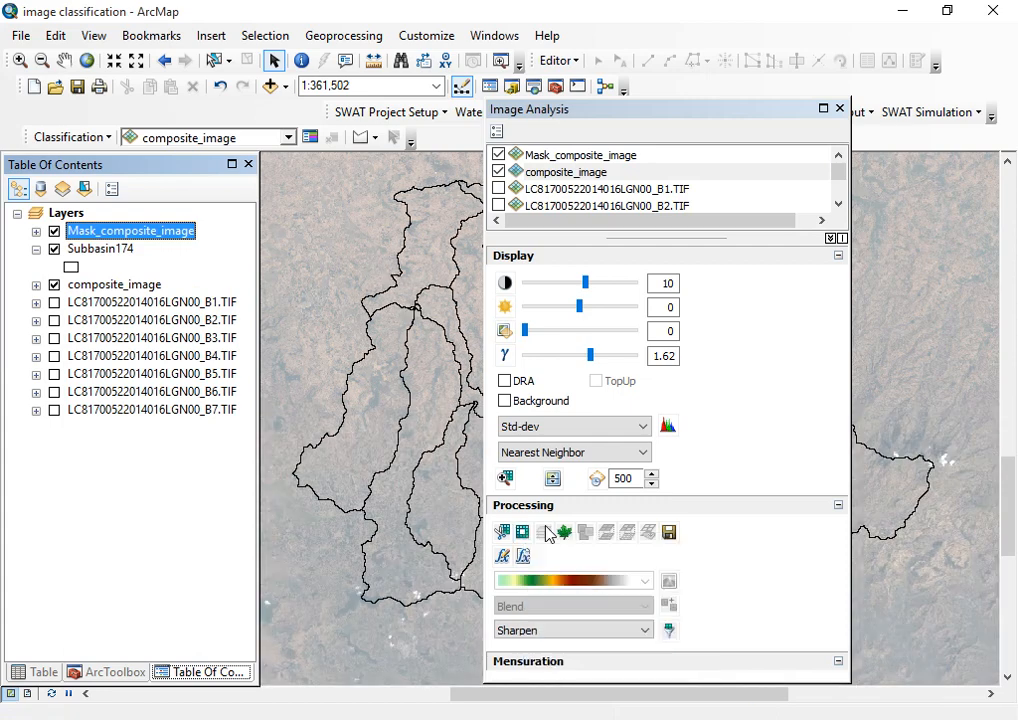
- Hide Subbasin174 and composite_image, close the Image Analysis window and inspect Mask_composite_image at its full extent
left_click(55, 250)
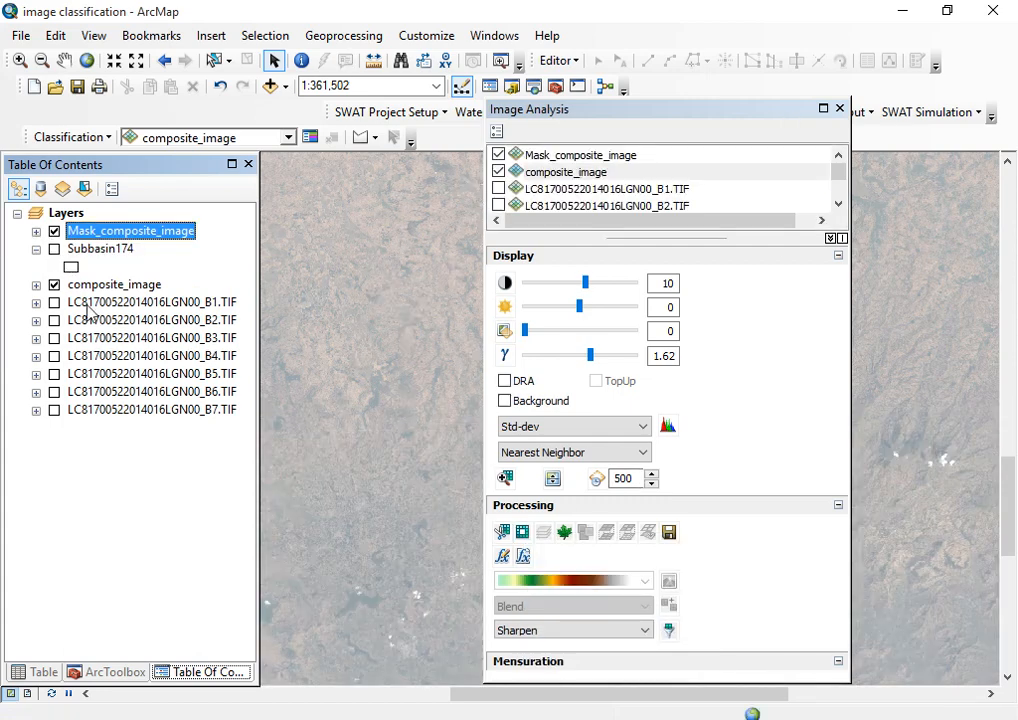
left_click(55, 285)
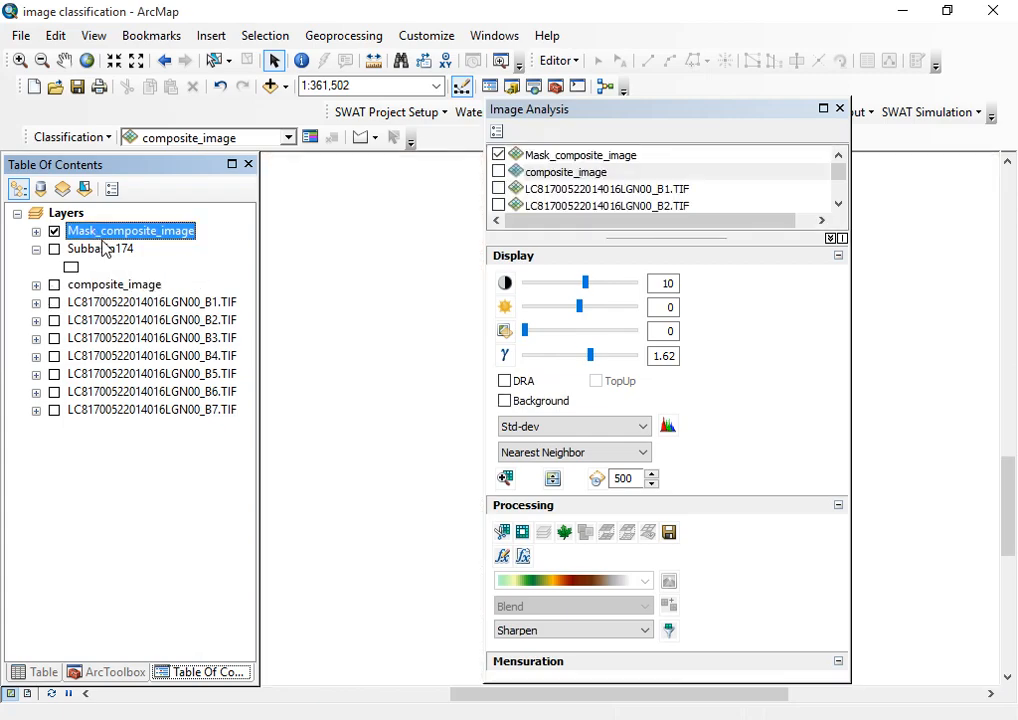
right_click(115, 237)
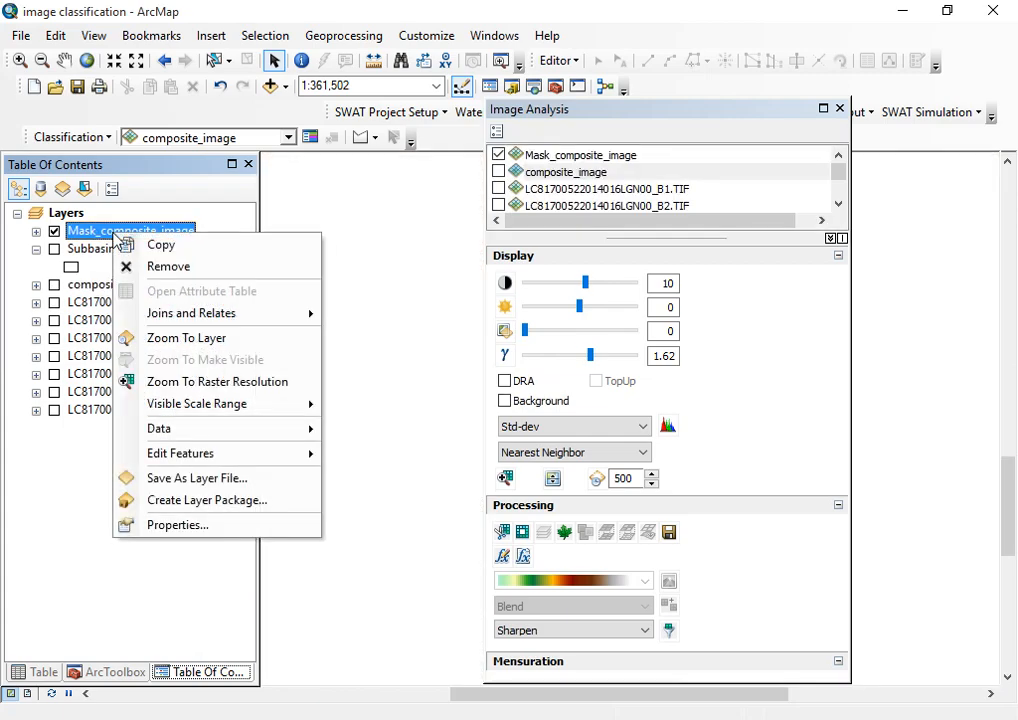
left_click(190, 340)
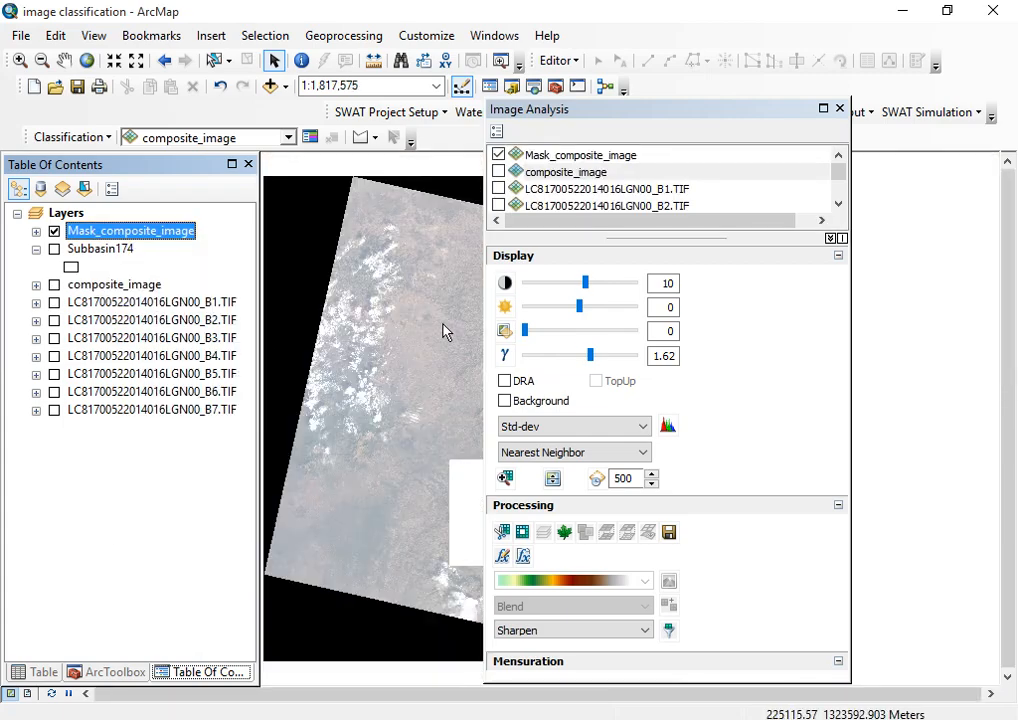
left_click(840, 108)
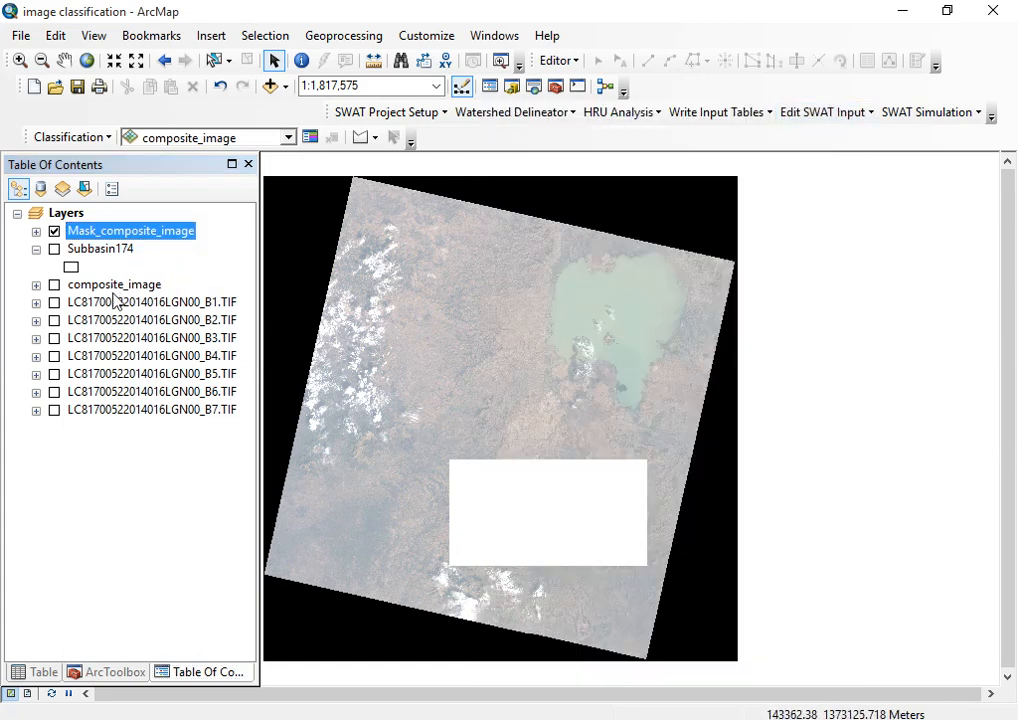
scroll(545, 545, "down", 2)
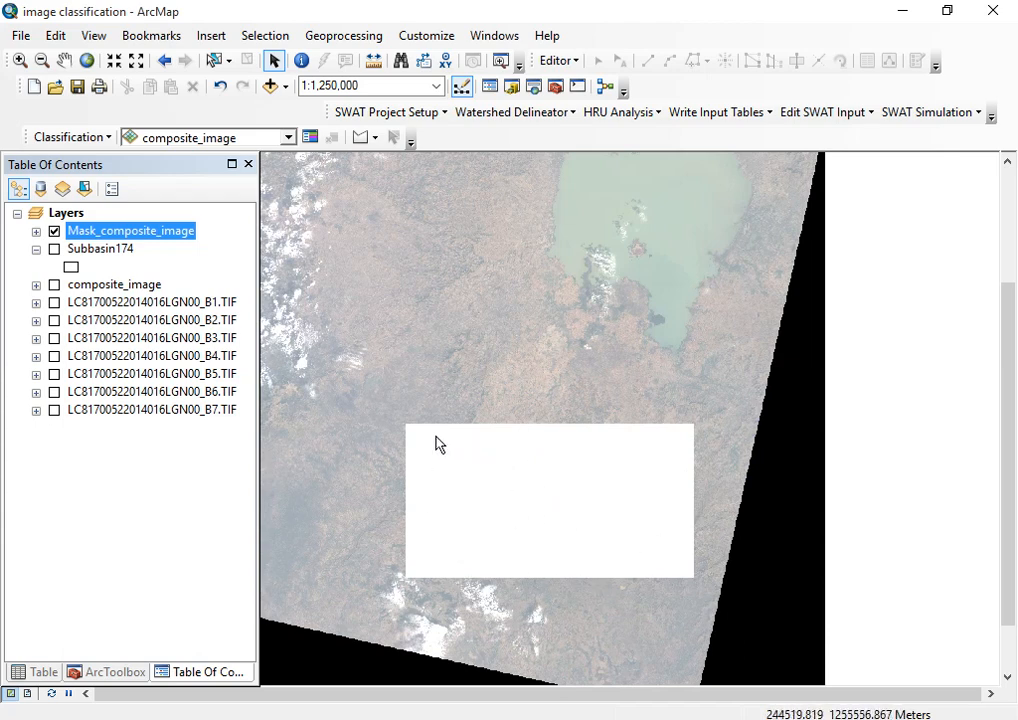
- Turn Subbasin174 back on over the masked image and collapse its legend
left_click(54, 249)
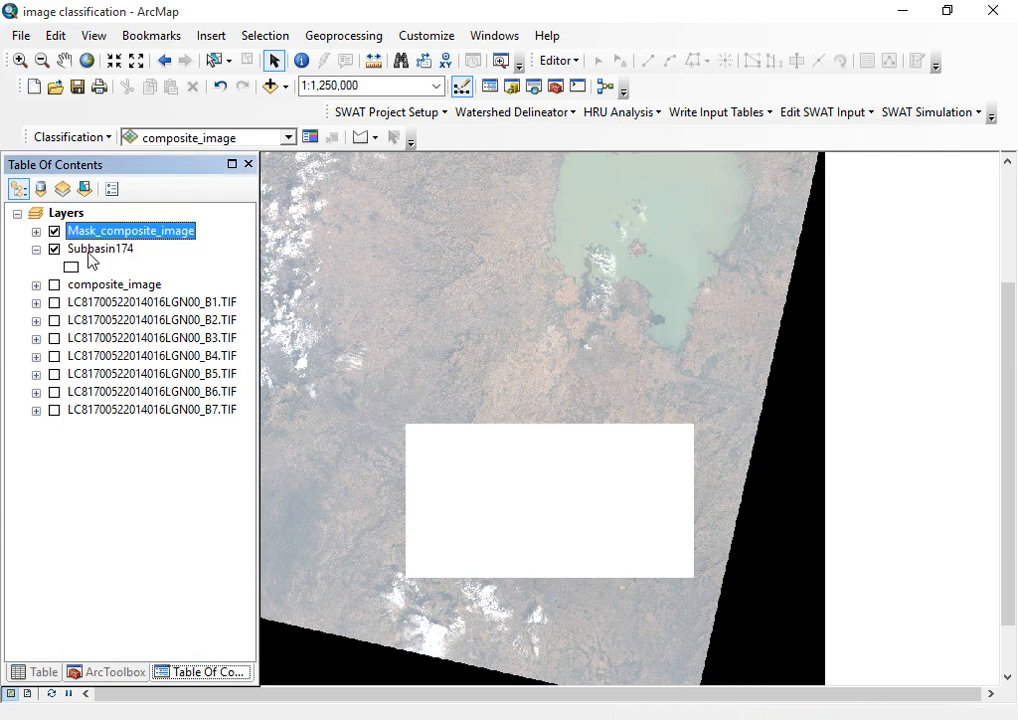
left_click(98, 251)
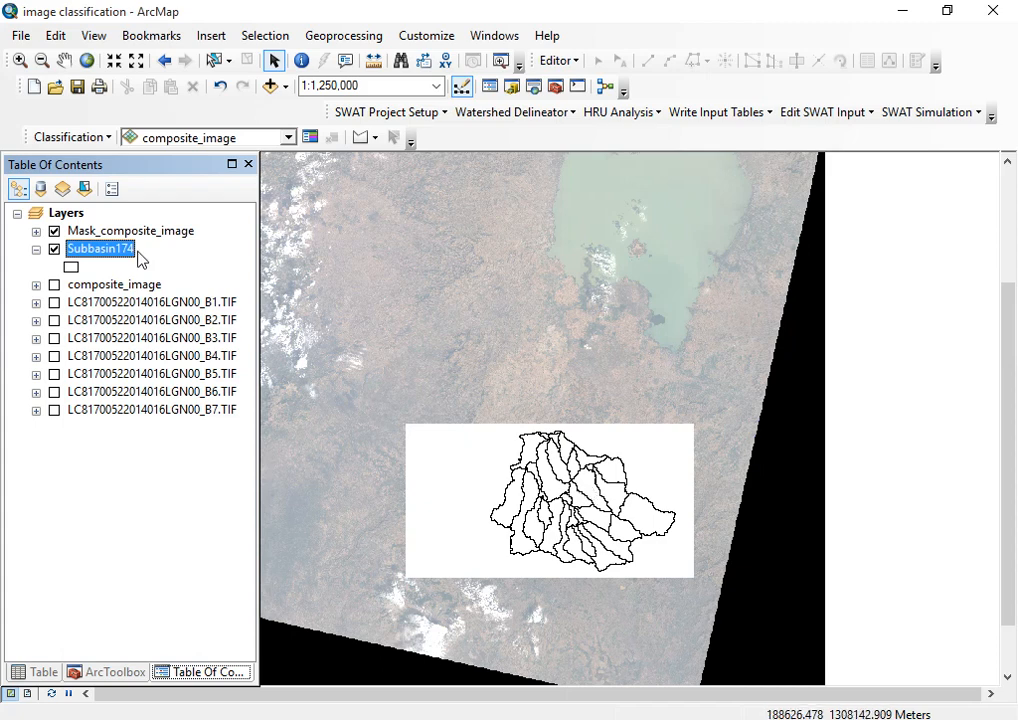
left_click(36, 250)
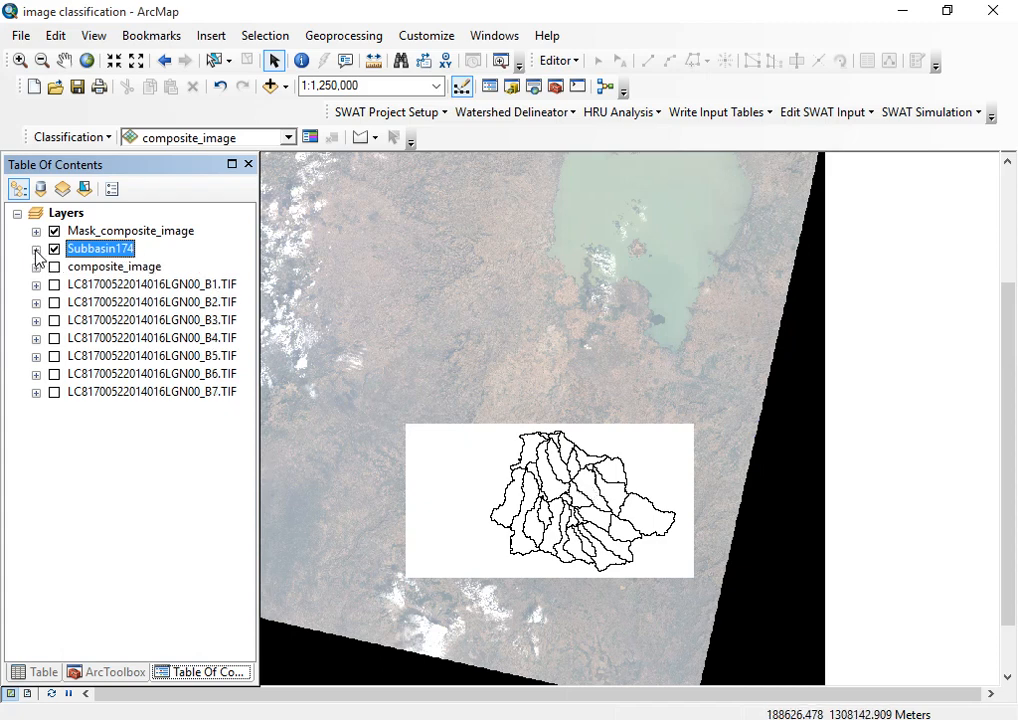
- Remove the Mask_composite_image layer and turn composite_image back on beneath Subbasin174
left_click(54, 249)
left_click(54, 231)
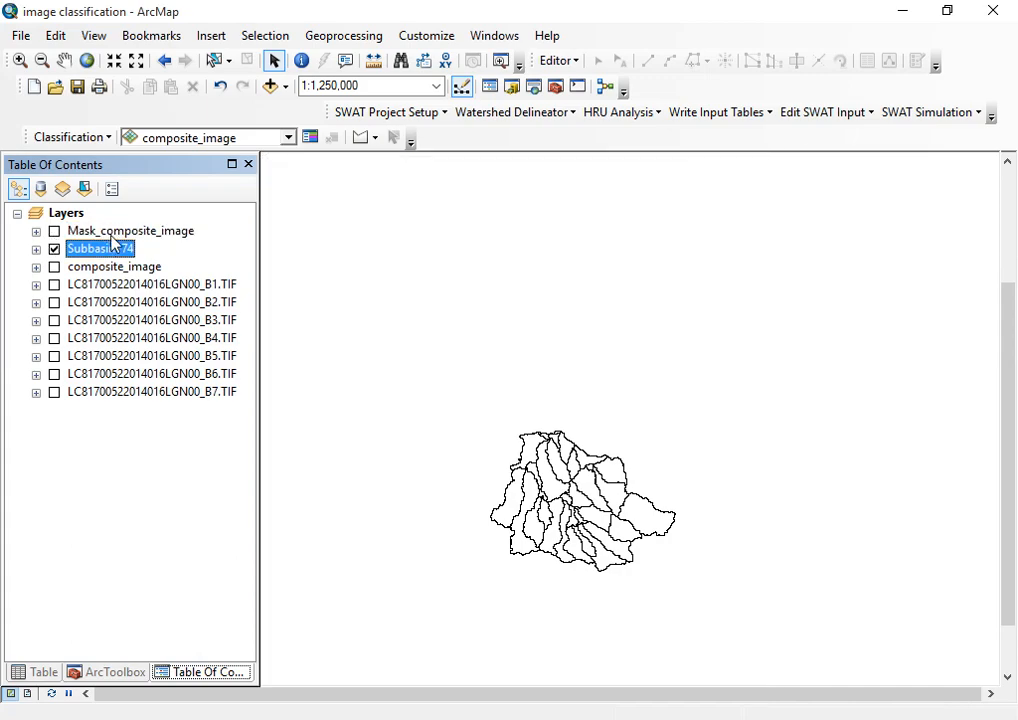
right_click(114, 232)
left_click(202, 272)
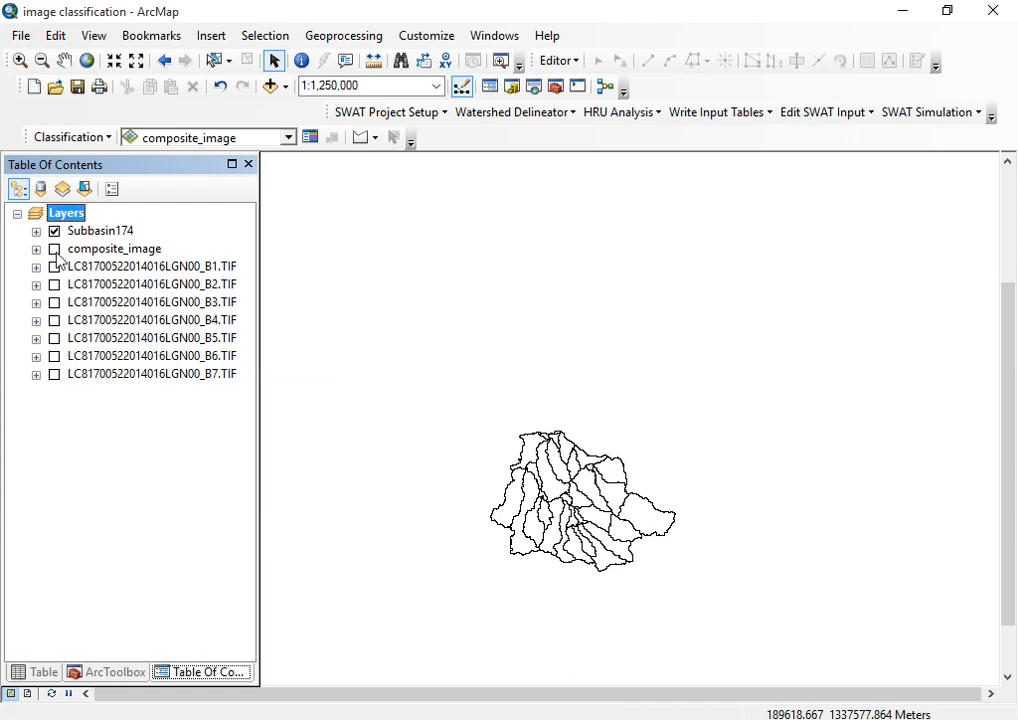
left_click(54, 249)
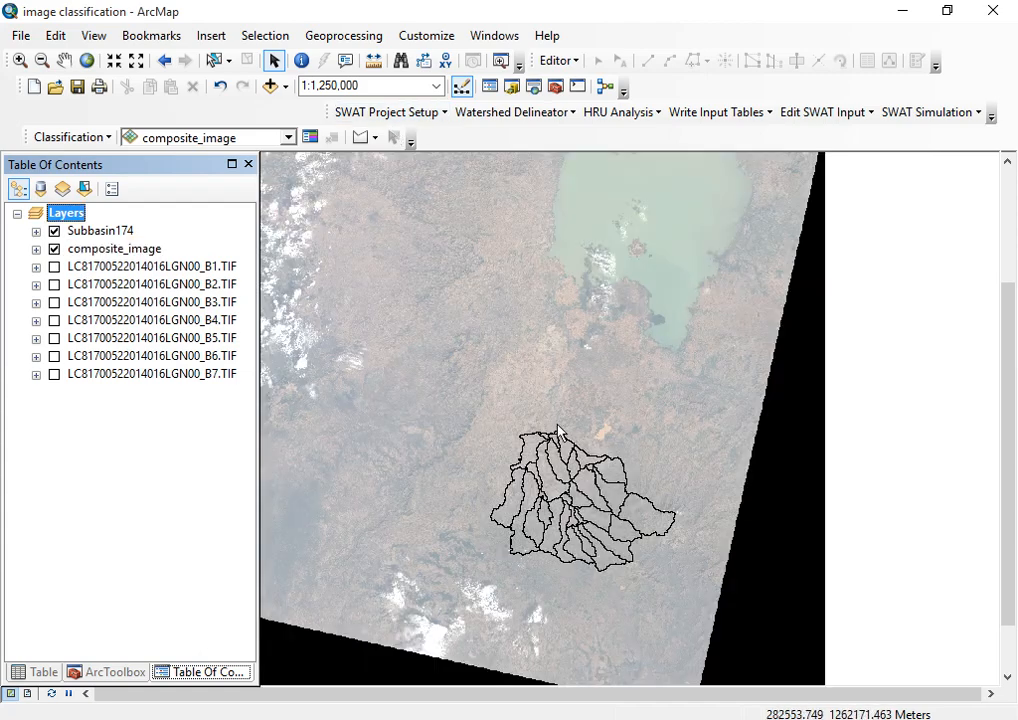
- Zoom to Subbasin174, clip composite_image to that view extent with the Image Analysis Clip function, and close the window
right_click(104, 234)
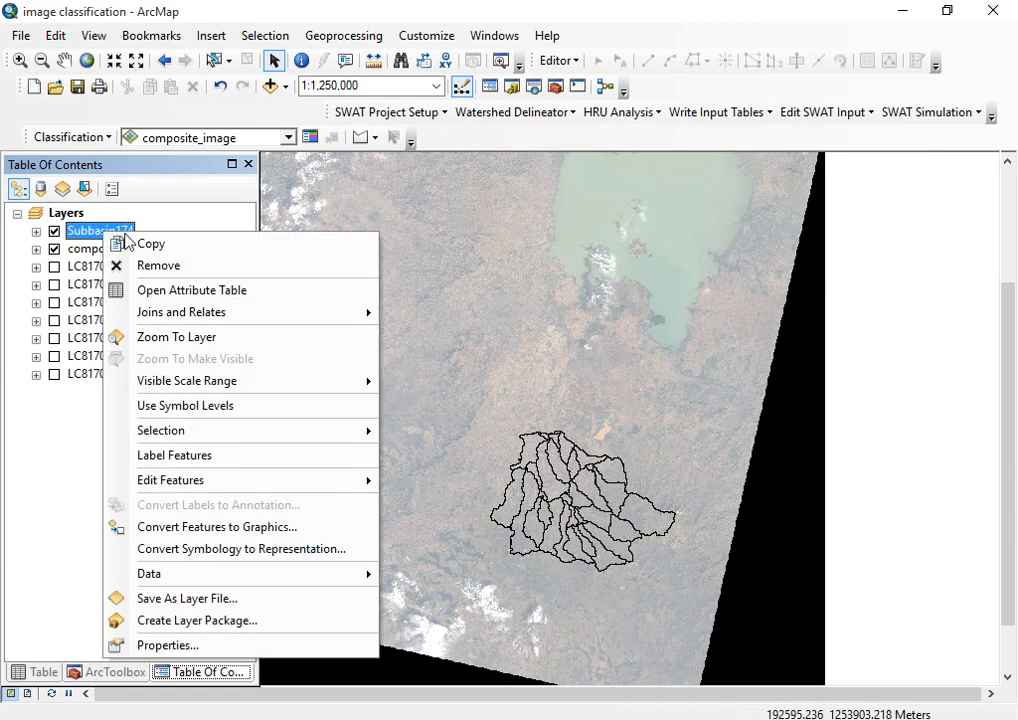
left_click(239, 344)
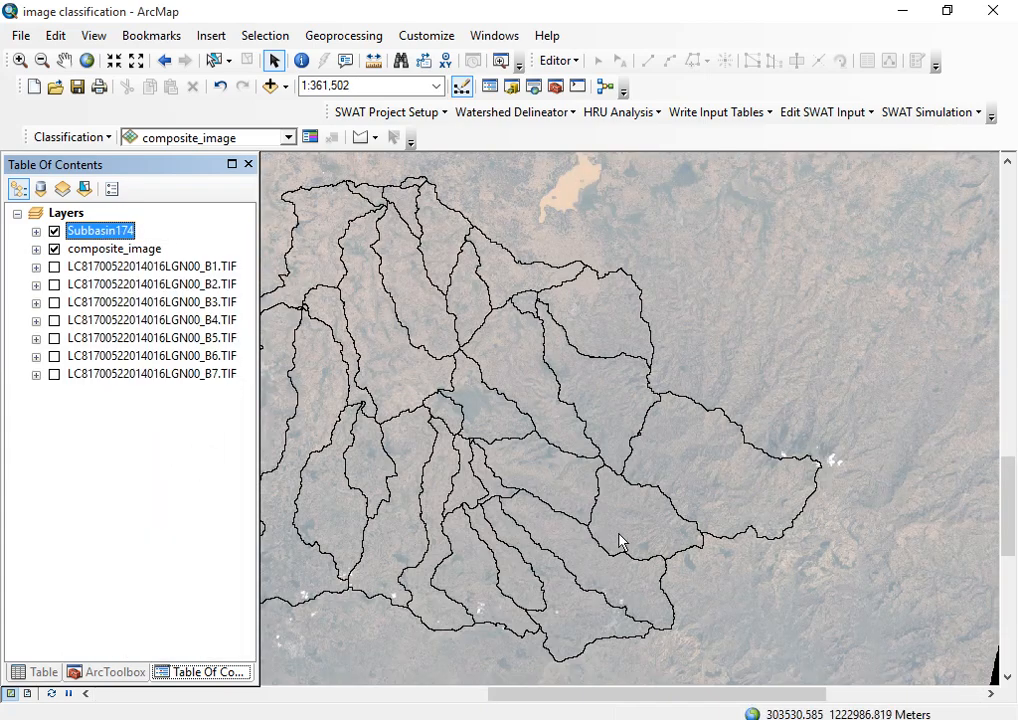
left_click_drag(520, 706, 489, 708)
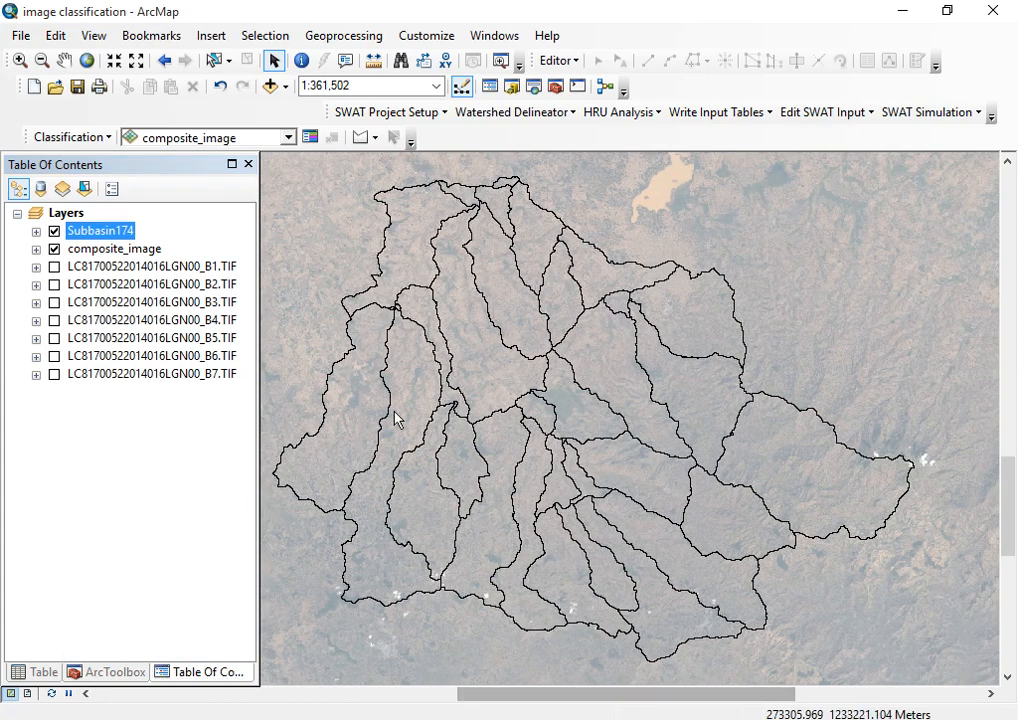
left_click(494, 37)
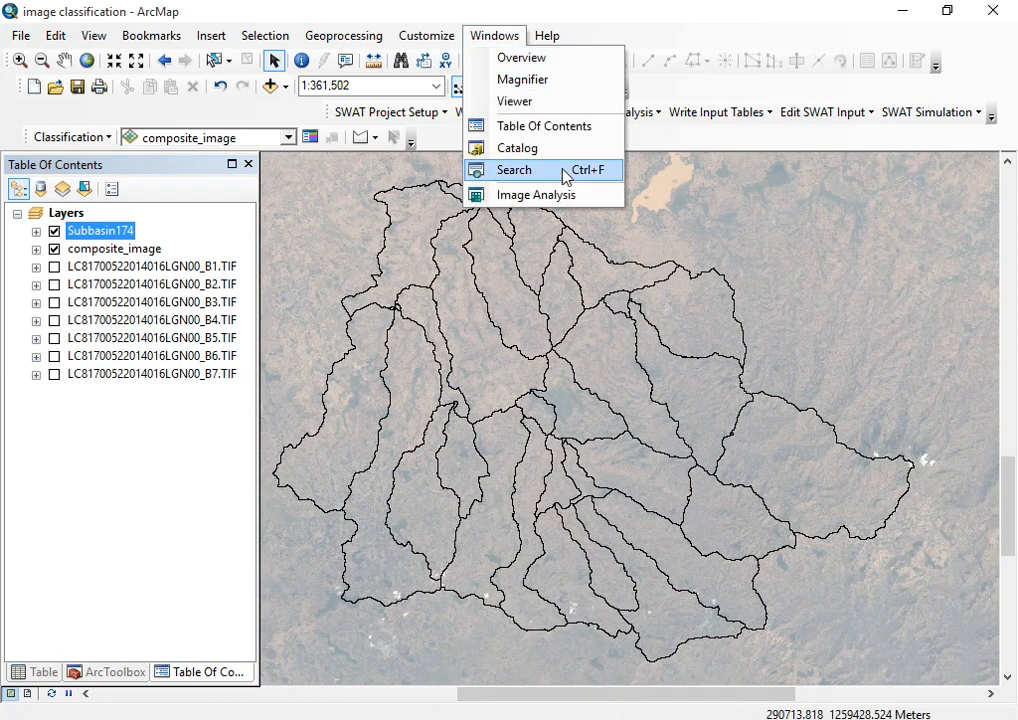
left_click(540, 195)
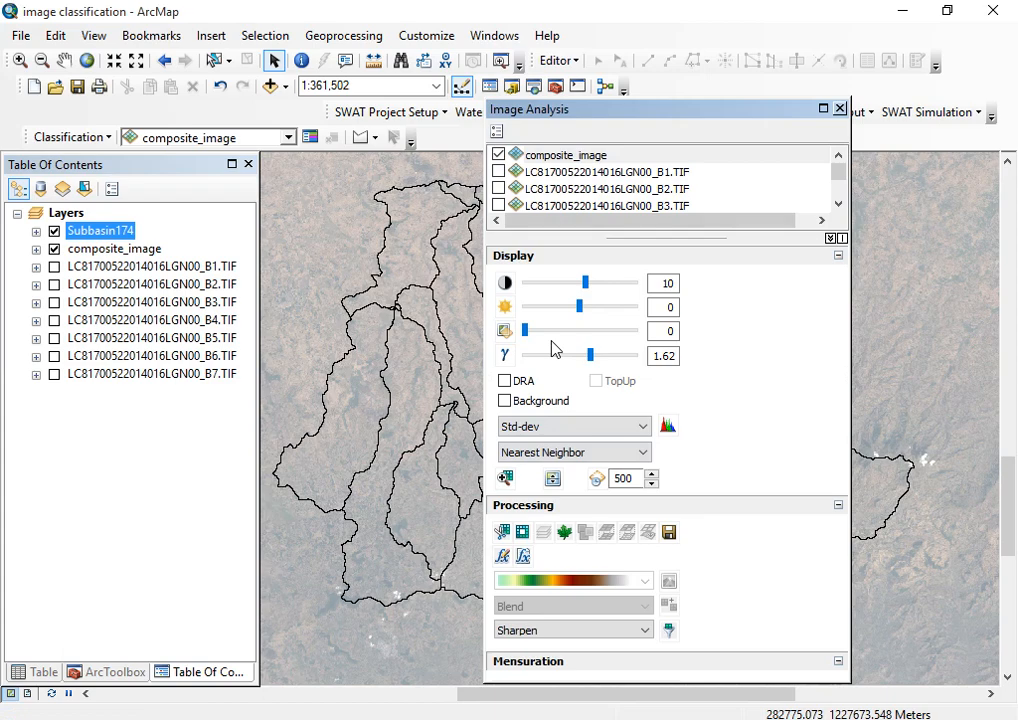
left_click(503, 533)
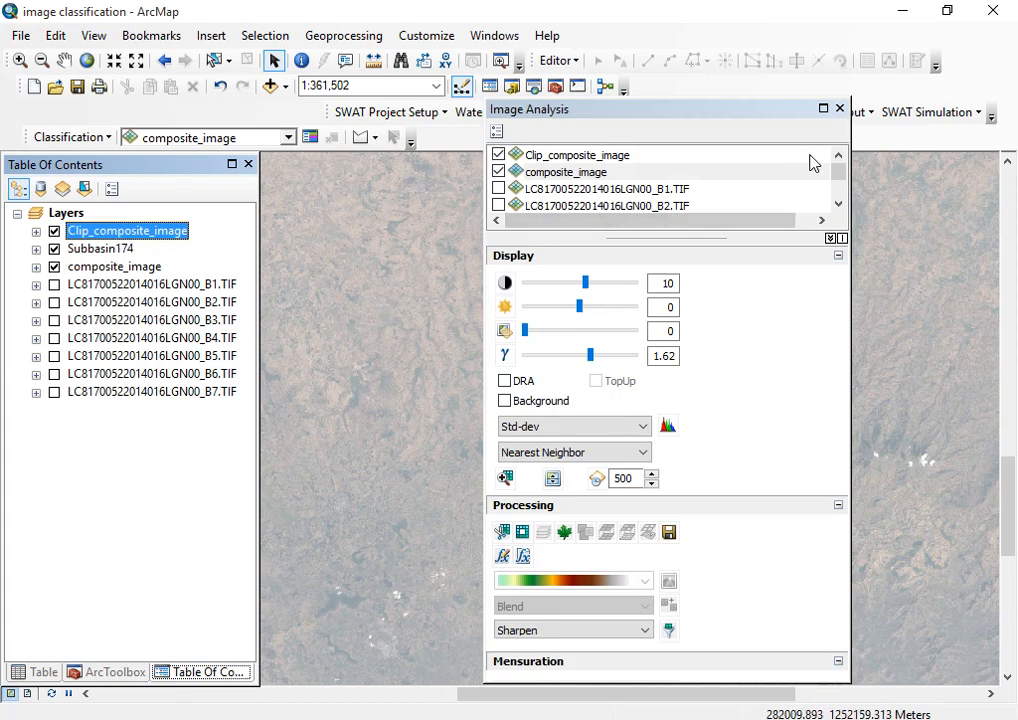
left_click(840, 110)
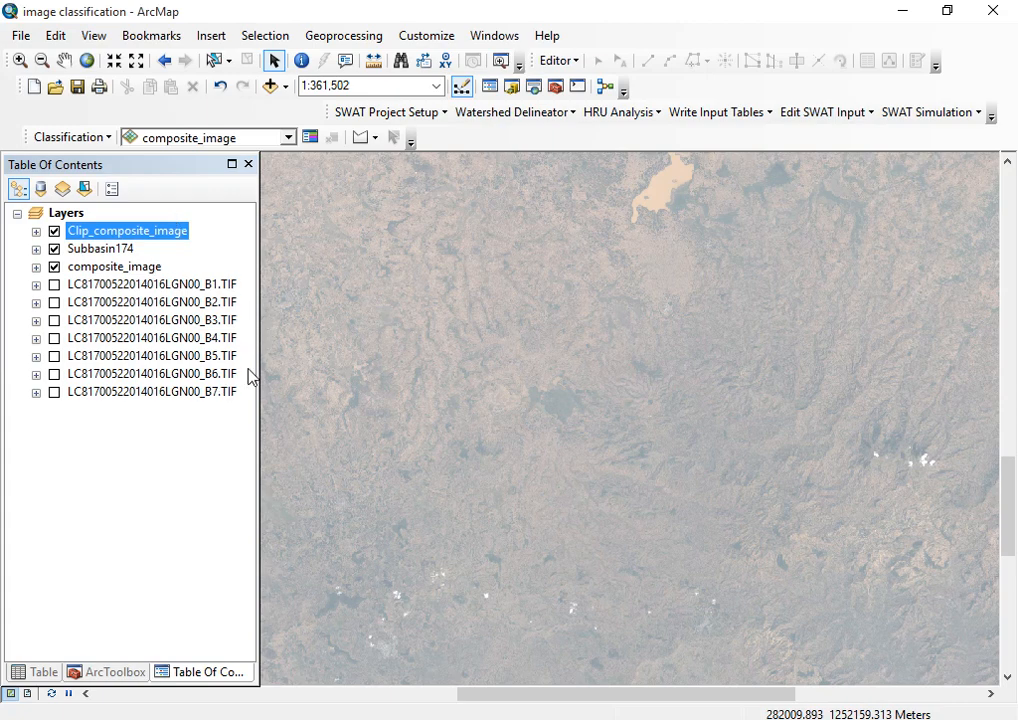
mouse_move(413, 719)
left_click(421, 677)
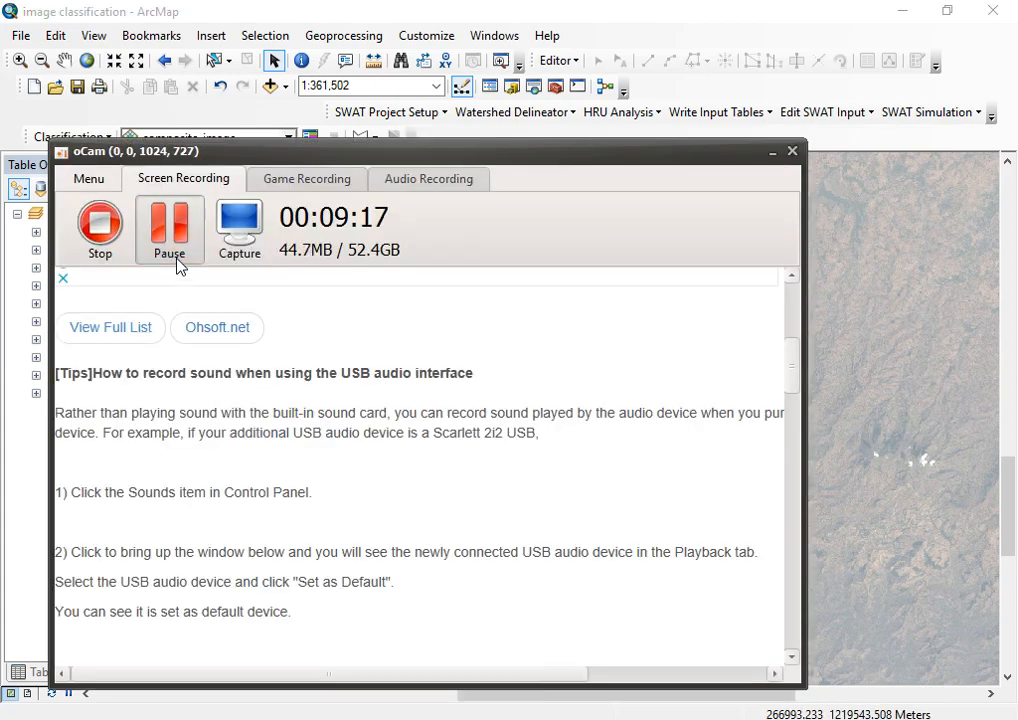
- Zoom to Clip_composite_image, hide composite_image and inspect the full extent of the clipped raster
left_click(772, 156)
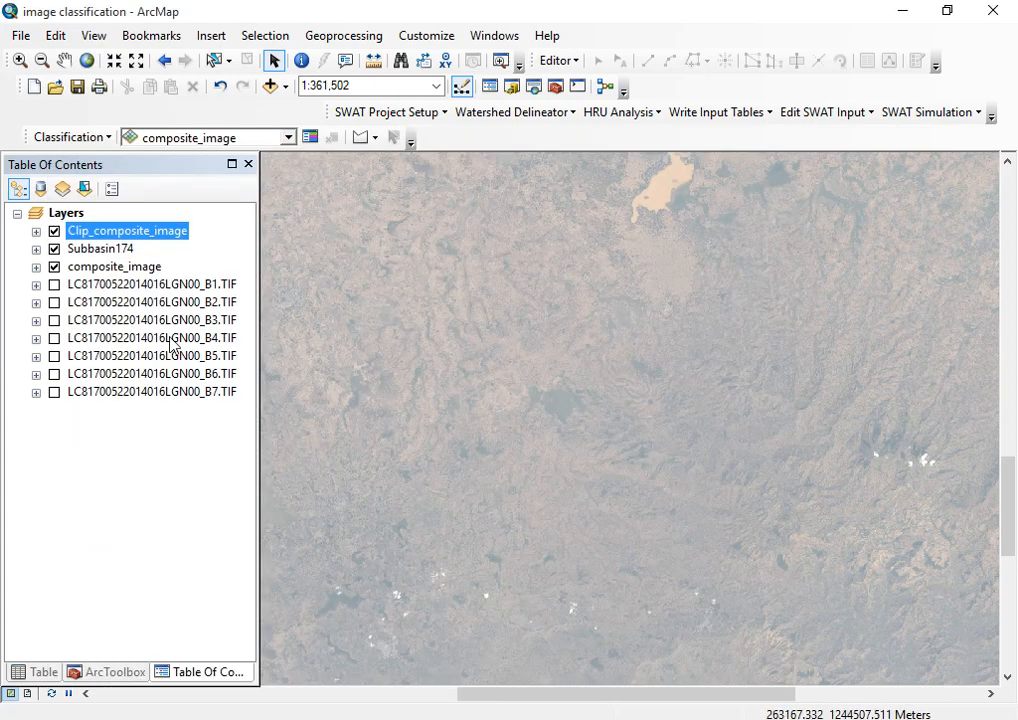
left_click(99, 249)
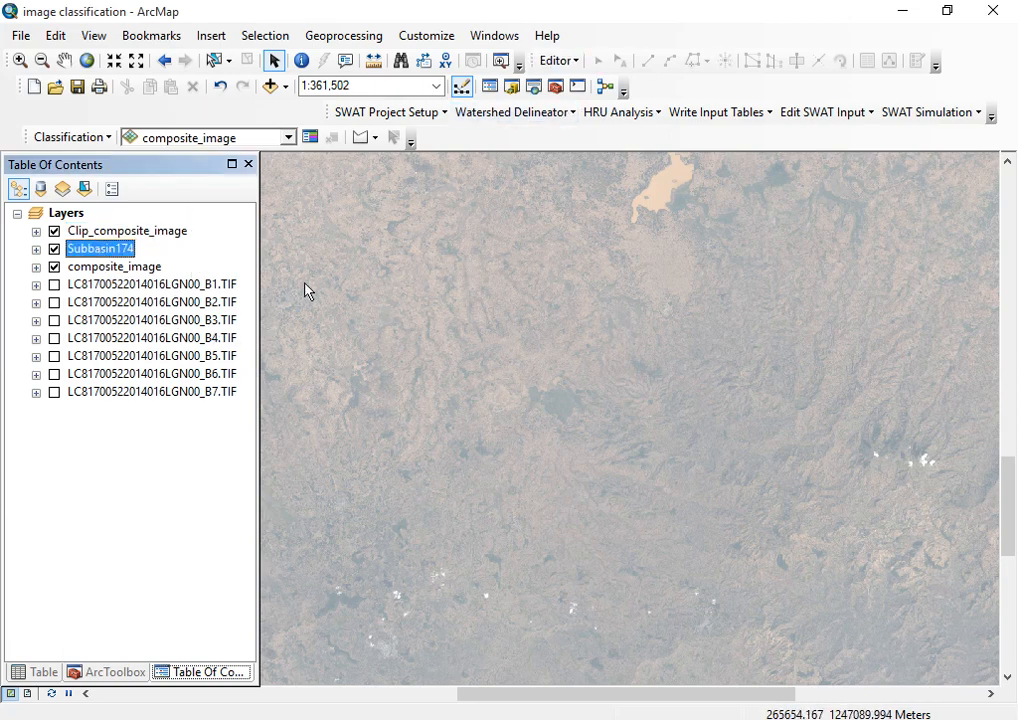
left_click(103, 236)
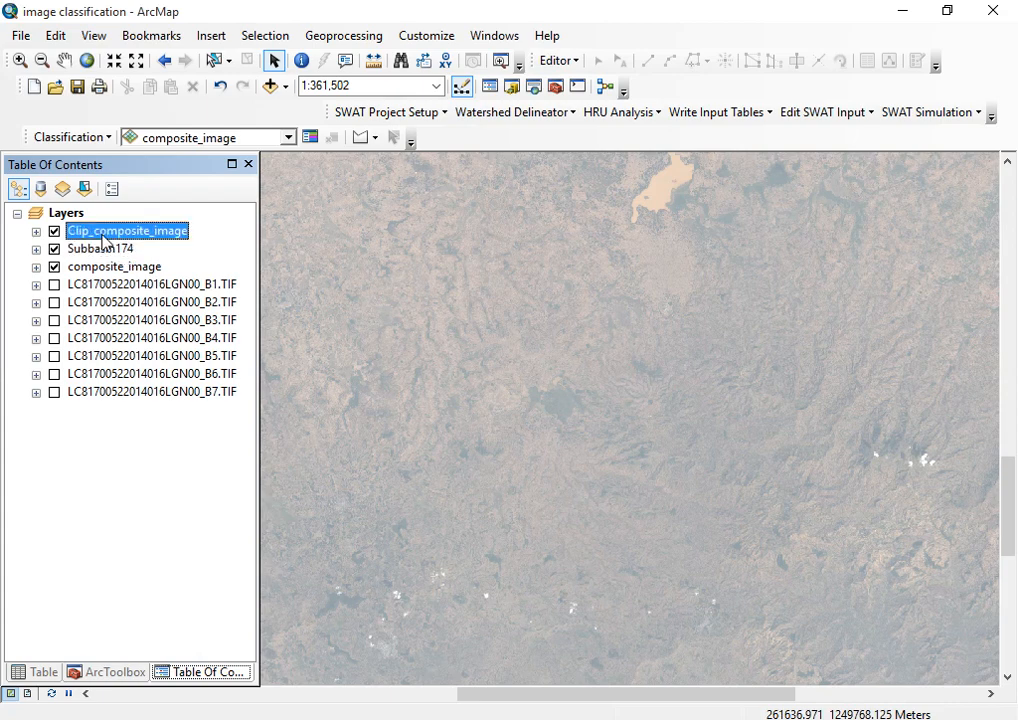
right_click(103, 236)
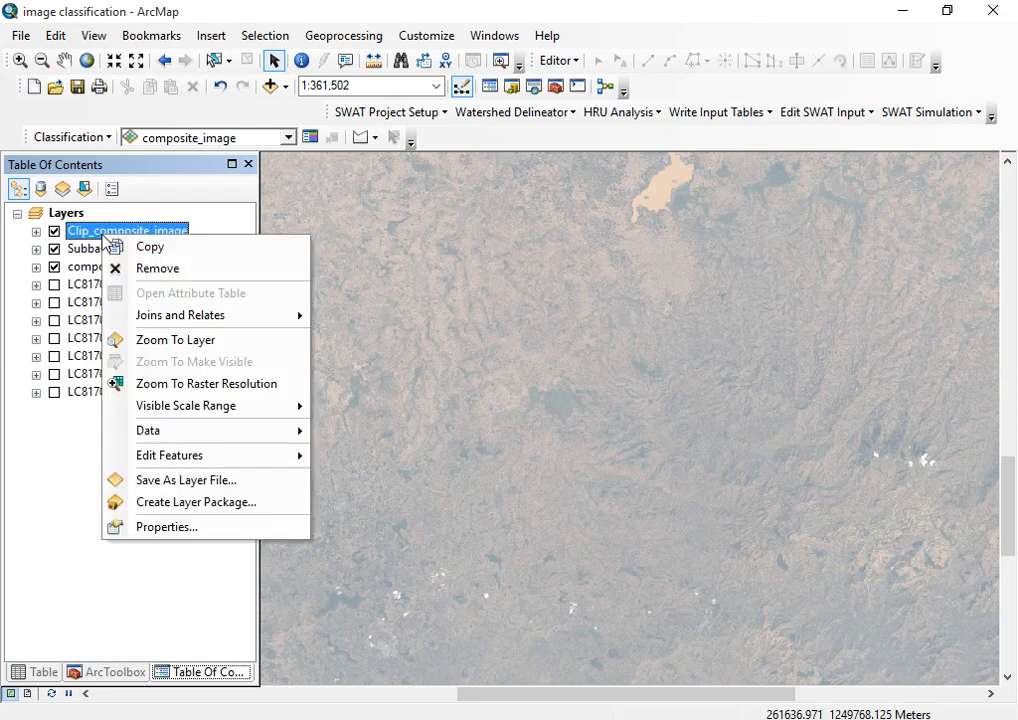
left_click(175, 340)
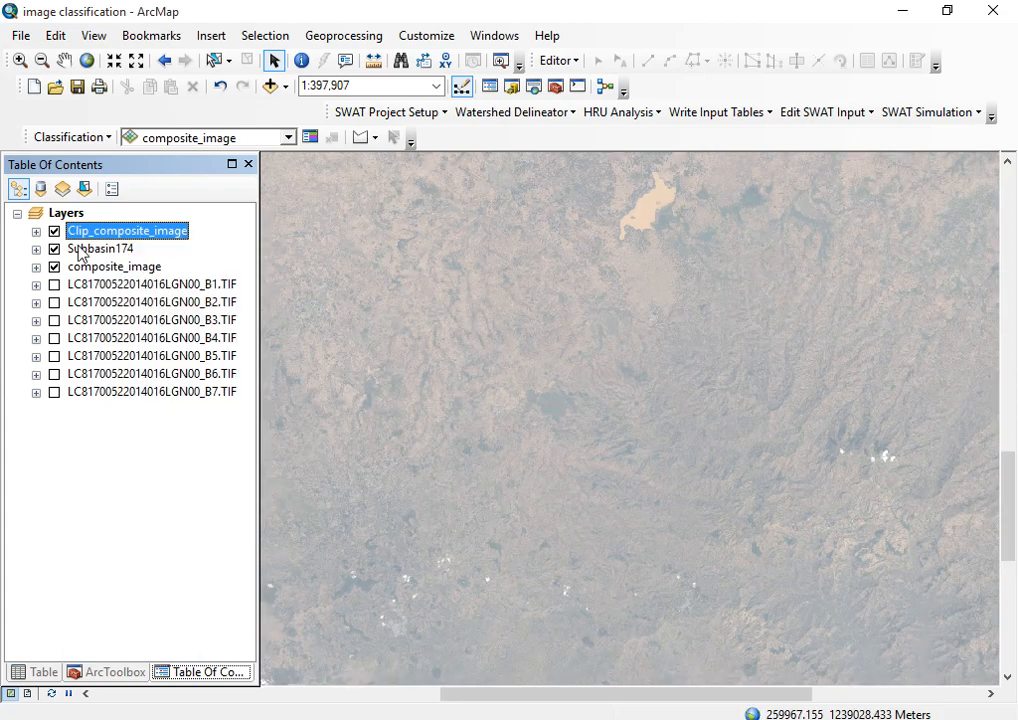
left_click(54, 267)
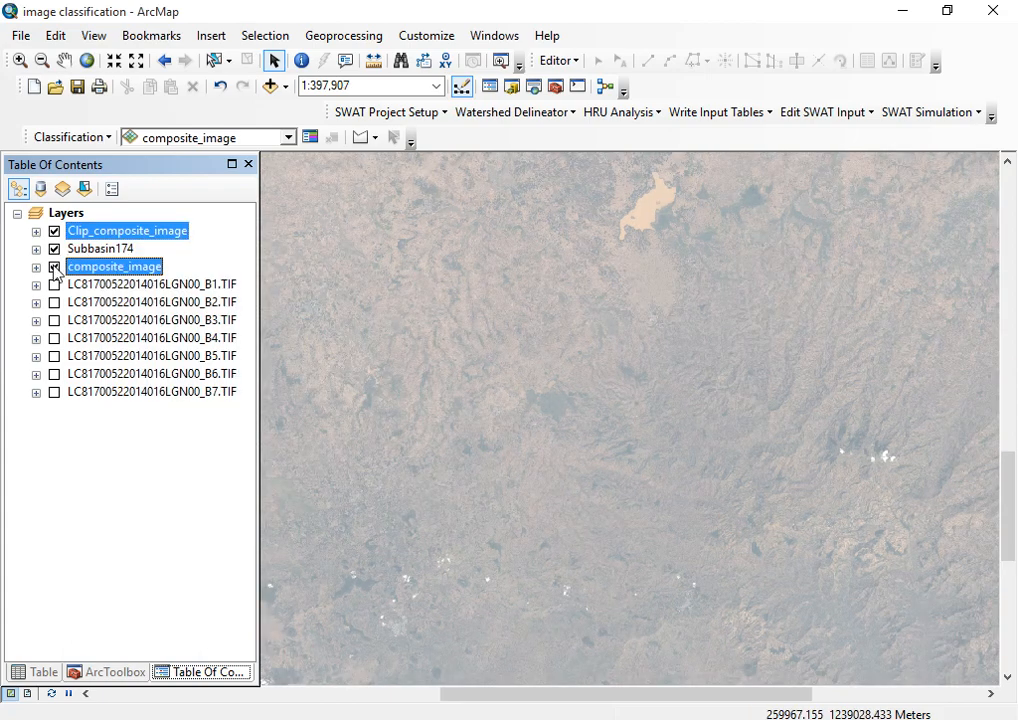
scroll(527, 409, "up", 2)
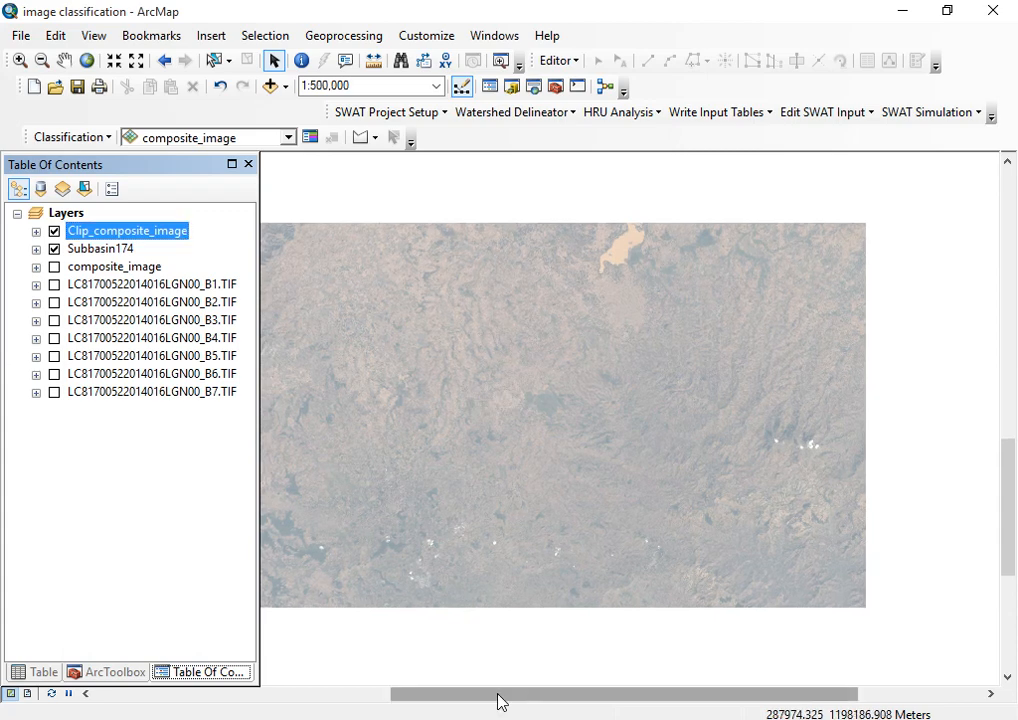
left_click_drag(498, 692, 445, 694)
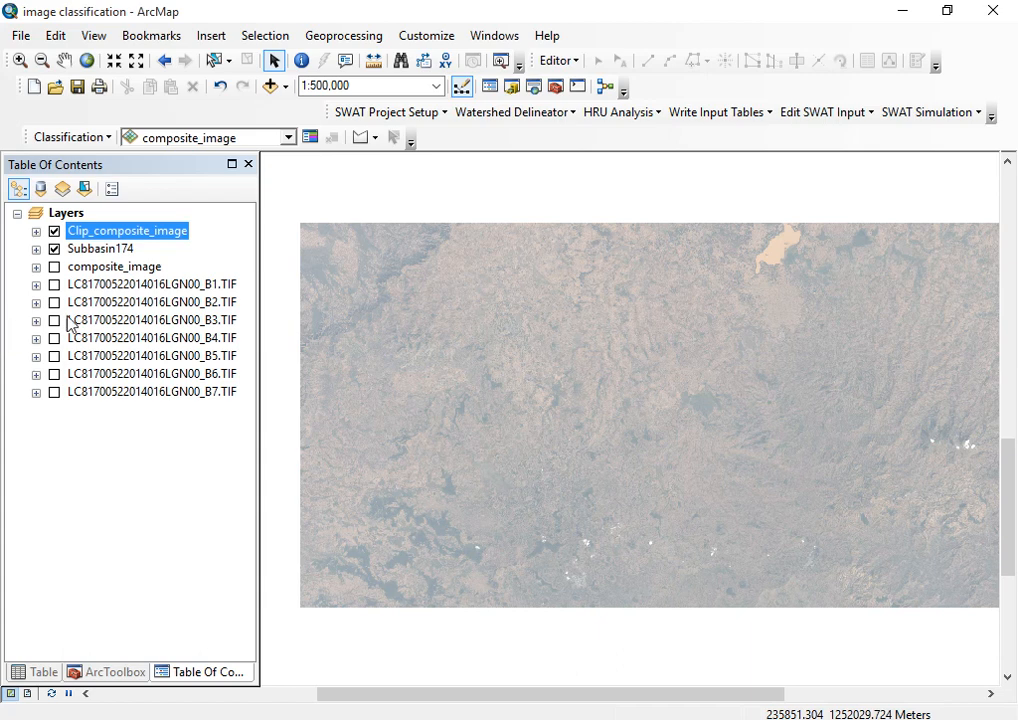
- Move Subbasin174 above Clip_composite_image in the layer order
left_click(105, 269)
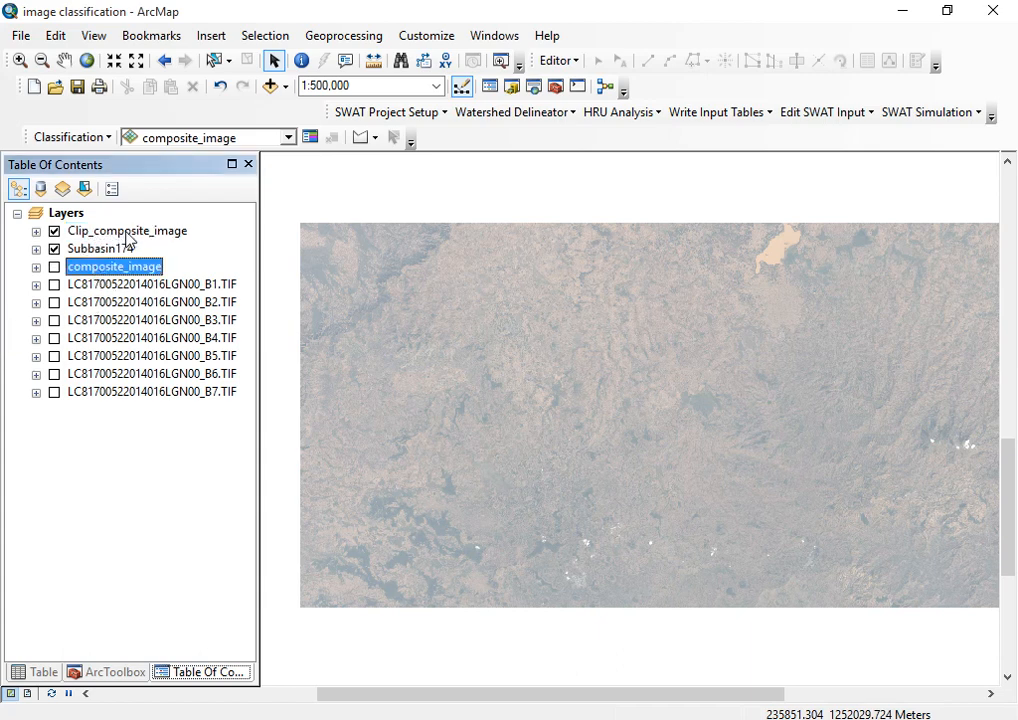
left_click(127, 234)
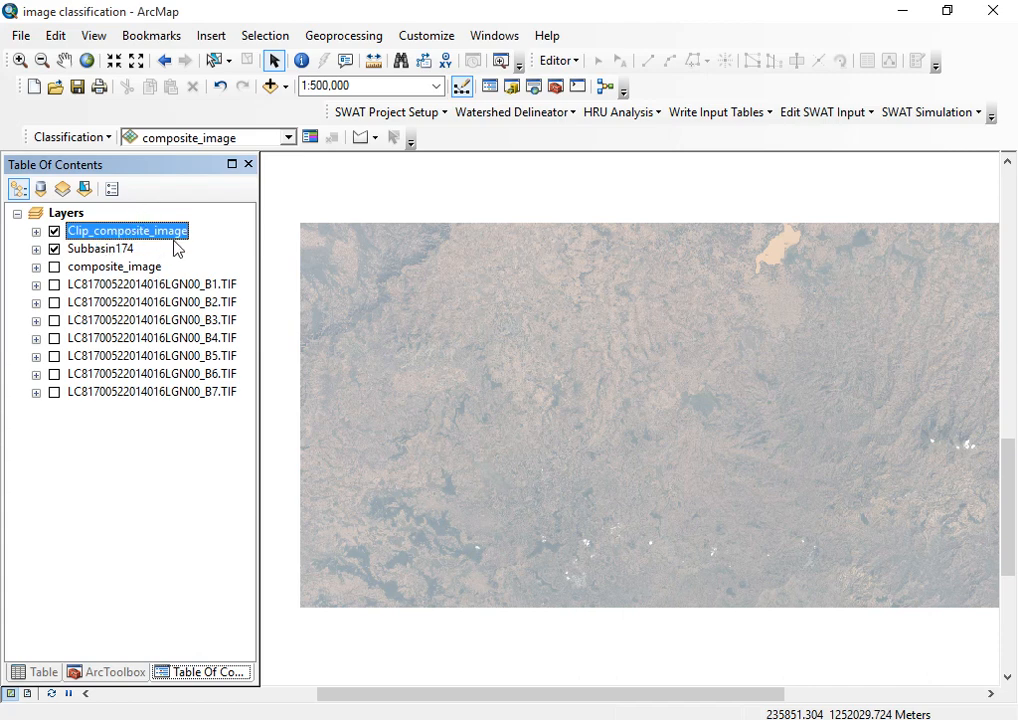
mouse_move(103, 251)
left_mouse_down()
mouse_move(115, 232)
mouse_move(107, 229)
left_mouse_up()
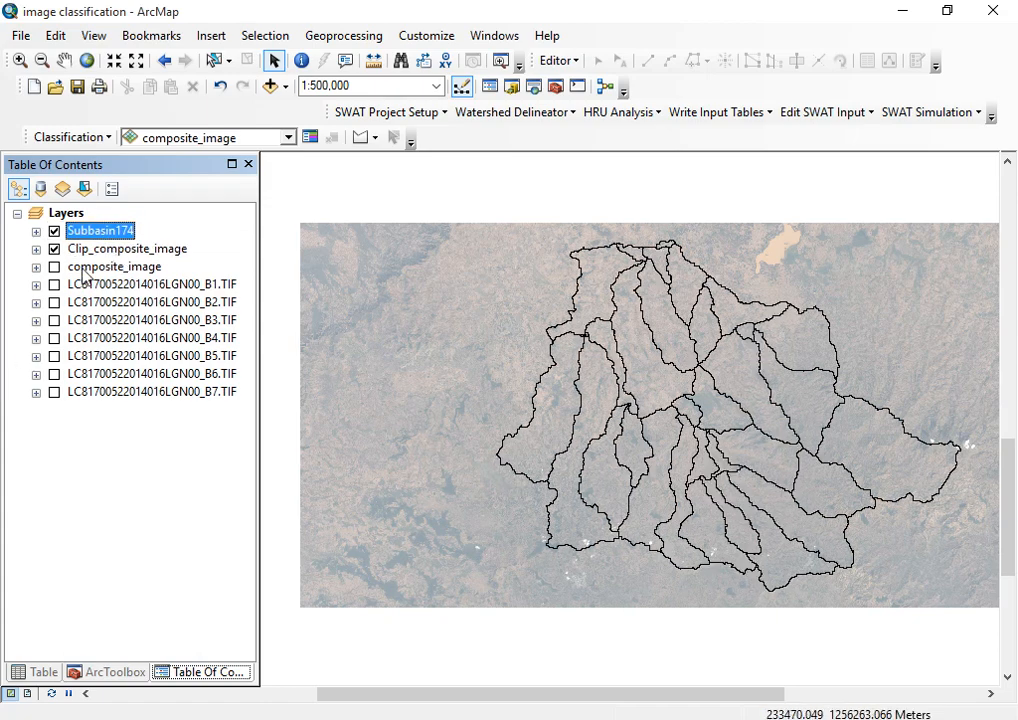
left_click(88, 268)
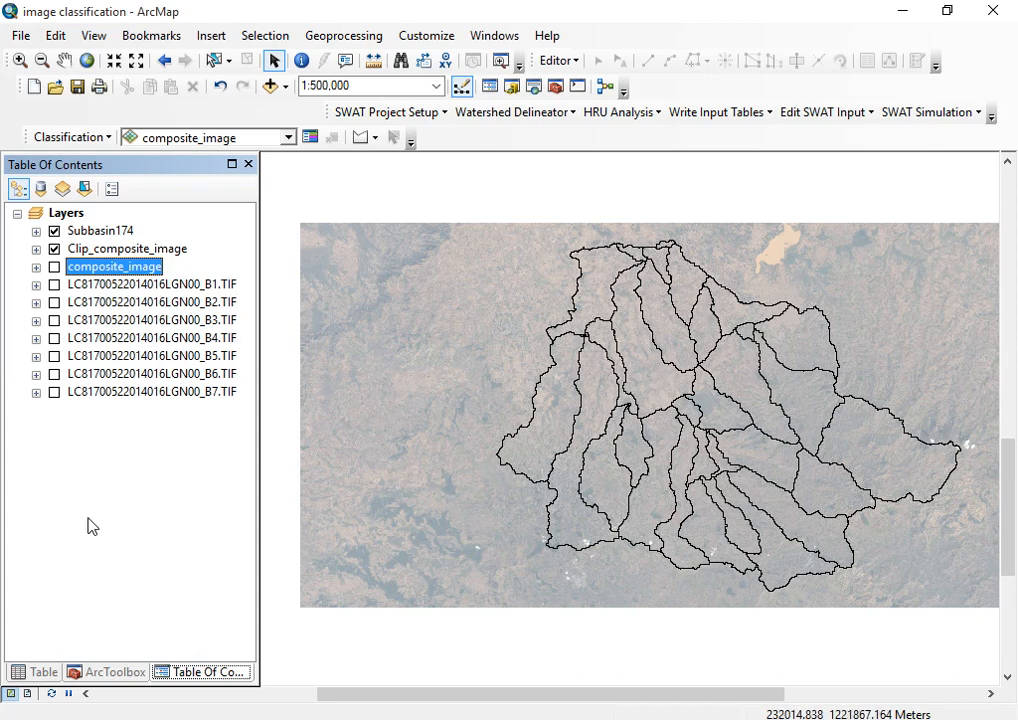
left_click(172, 393)
left_click(176, 375)
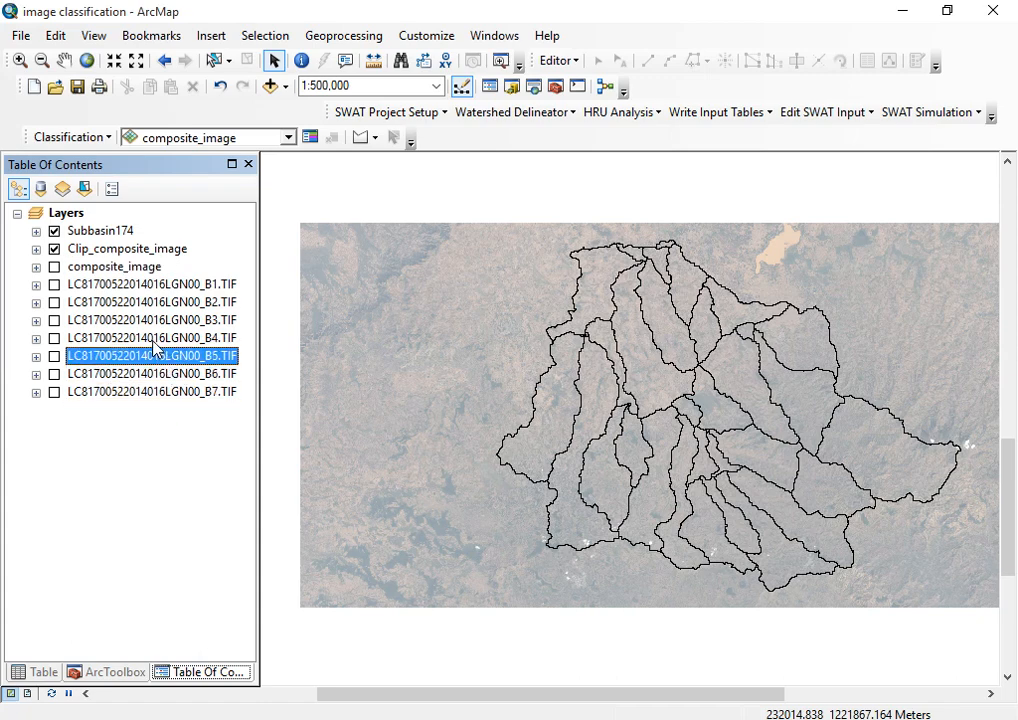
left_click(155, 340)
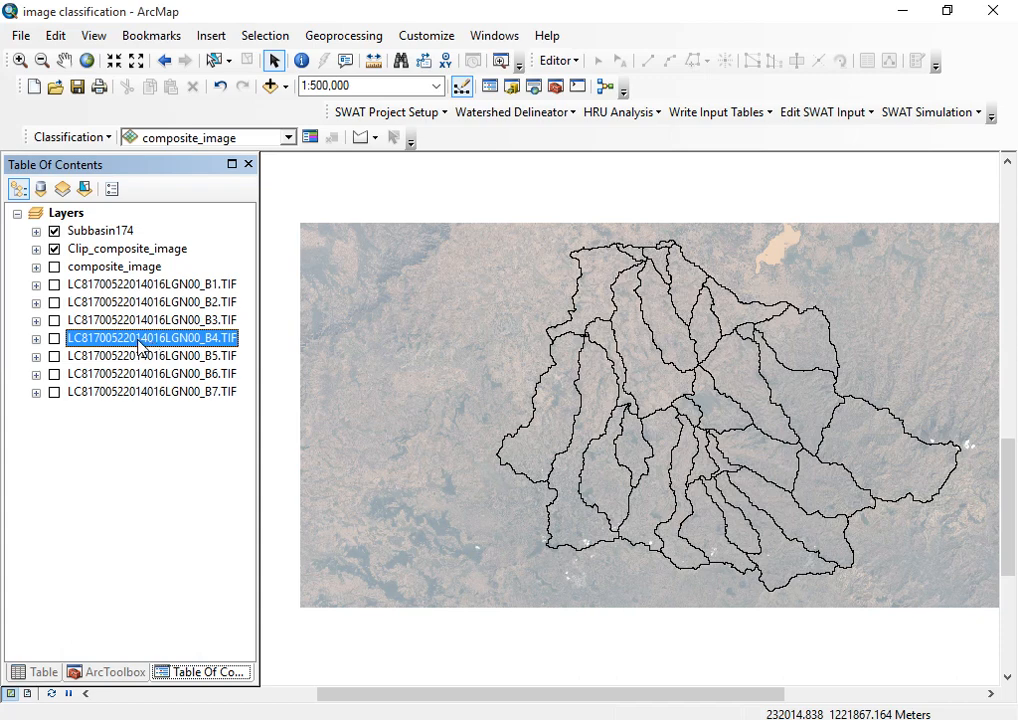
left_click(152, 320)
left_click(172, 304)
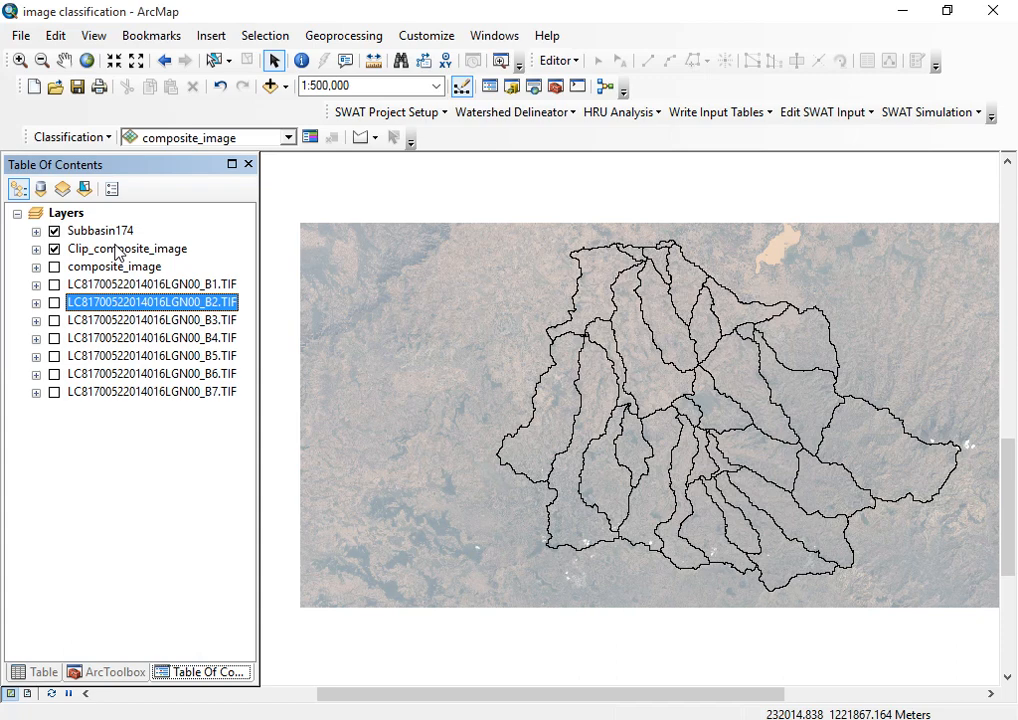
- Start an Iso Cluster Unsupervised Classification and replace composite_image with Clip_composite_image as the input raster
left_click(107, 141)
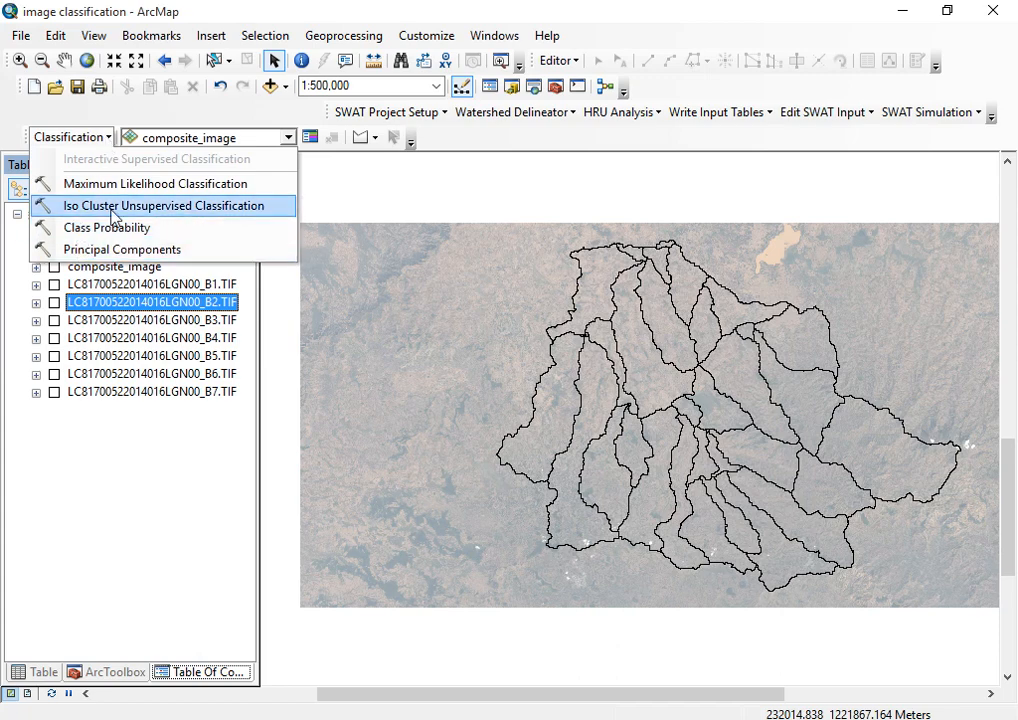
left_click(185, 210)
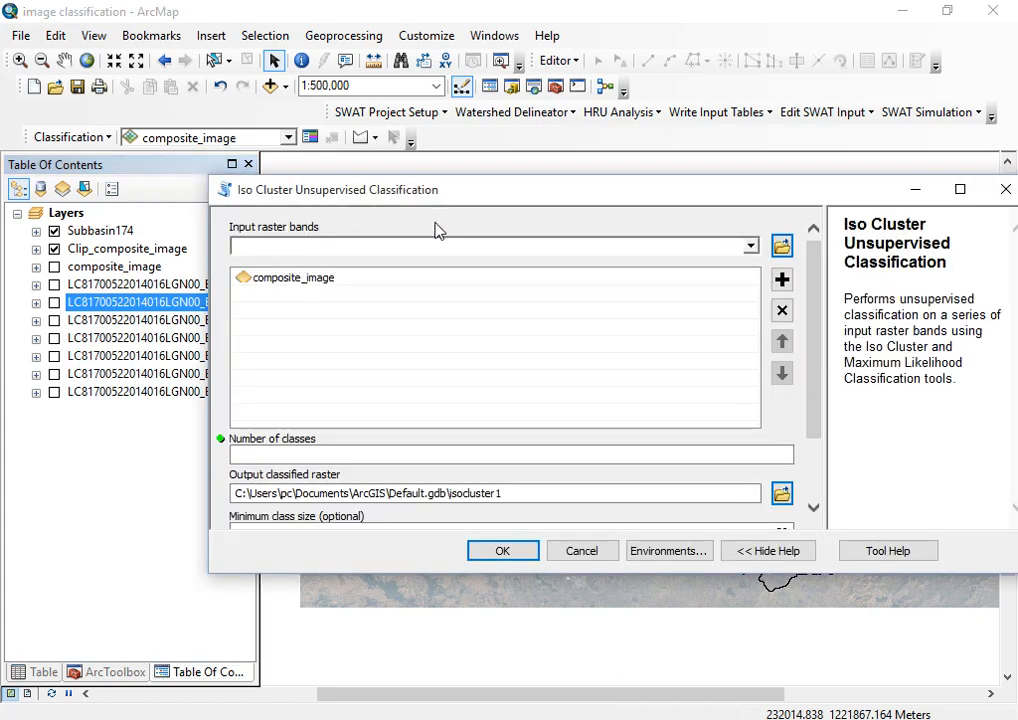
left_click(323, 281)
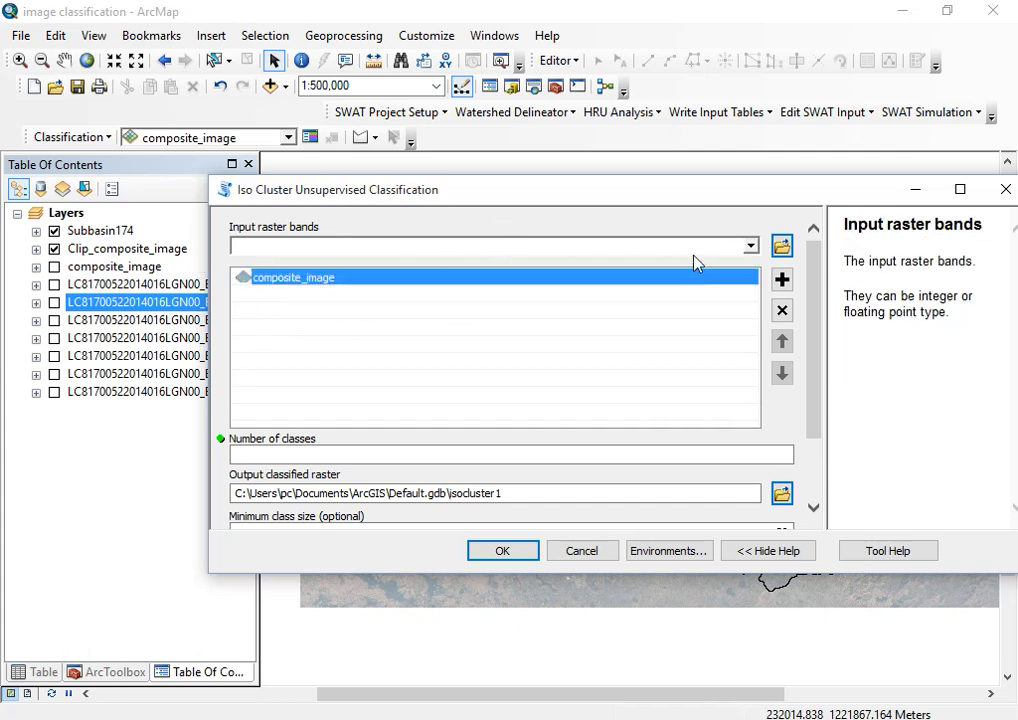
left_click(751, 246)
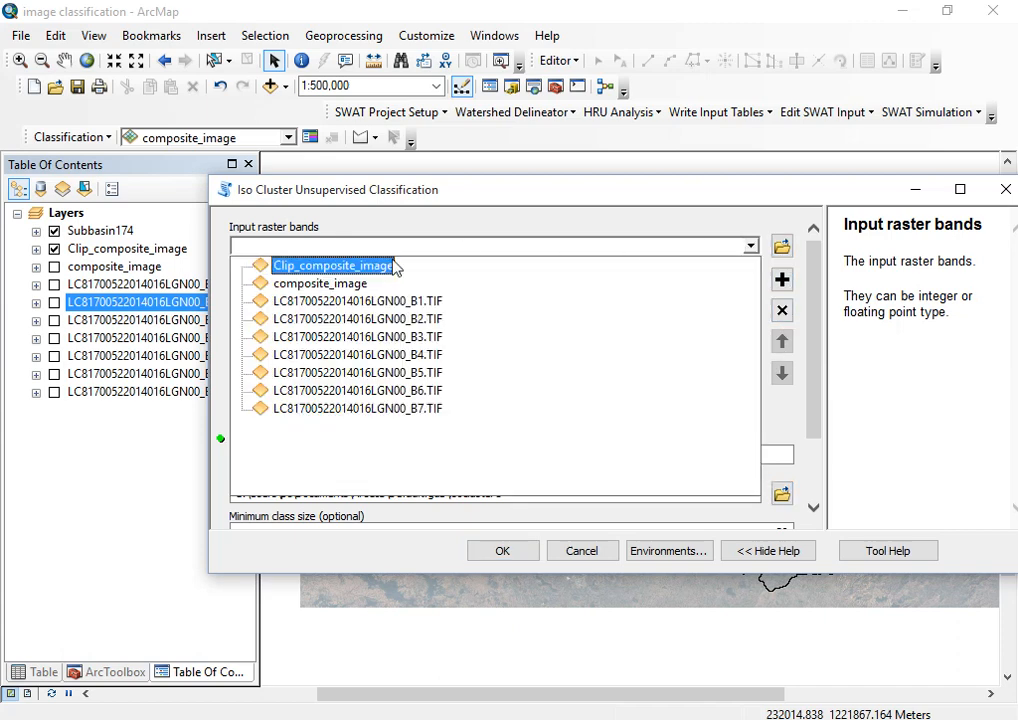
left_click(340, 267)
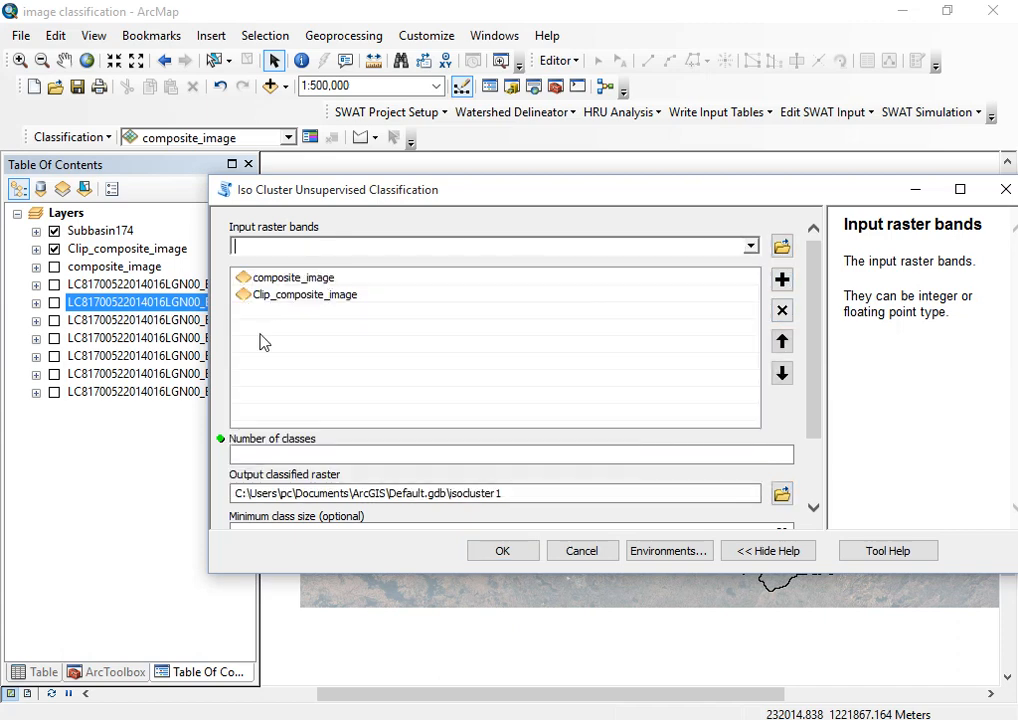
left_click(305, 278)
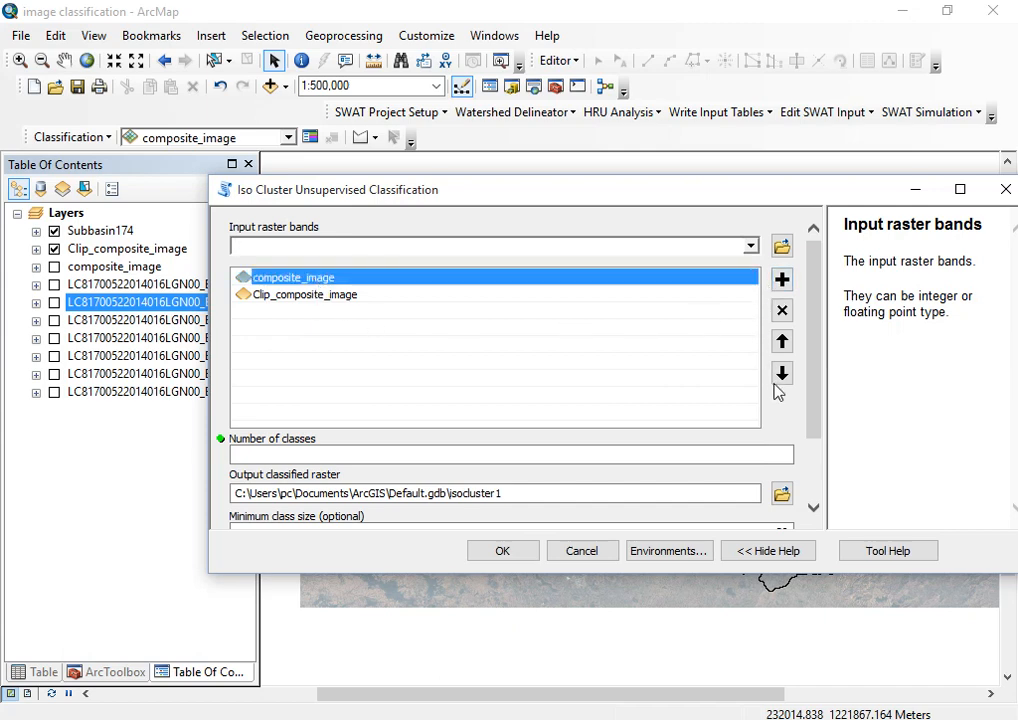
left_click(785, 349)
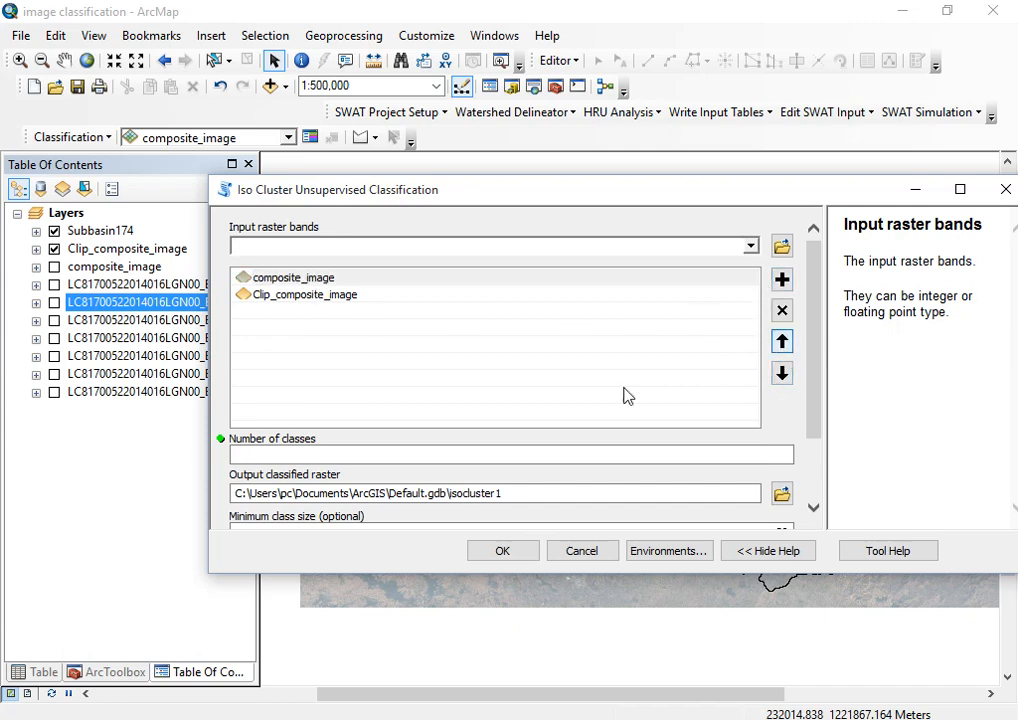
left_click(783, 312)
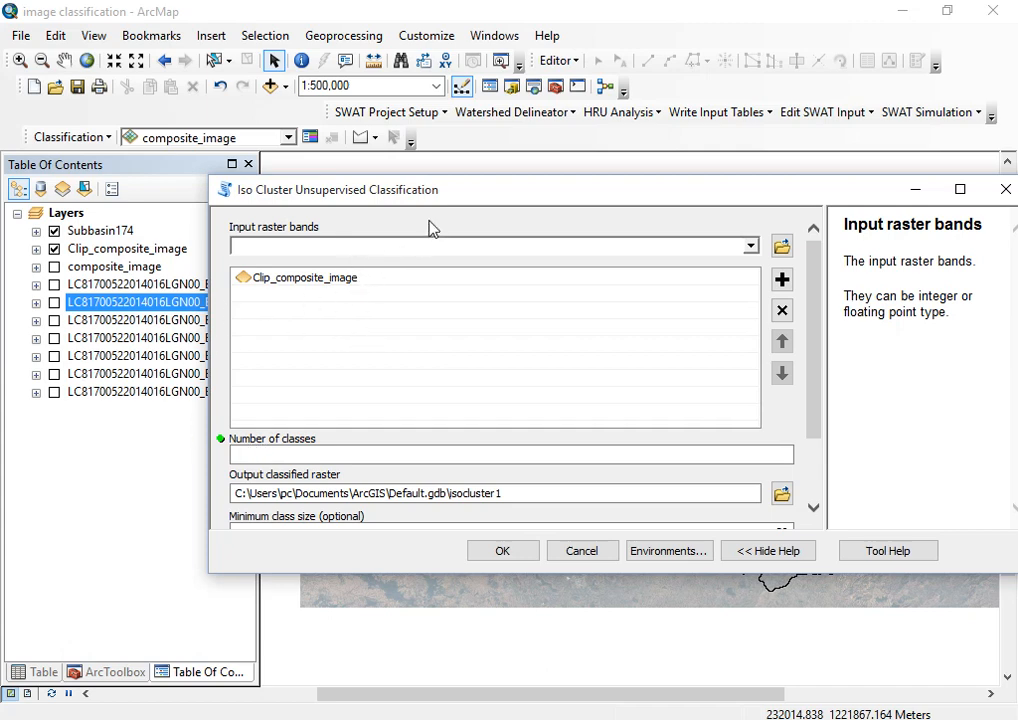
- Set the number of classes for the unsupervised classification to 18
left_click(245, 457)
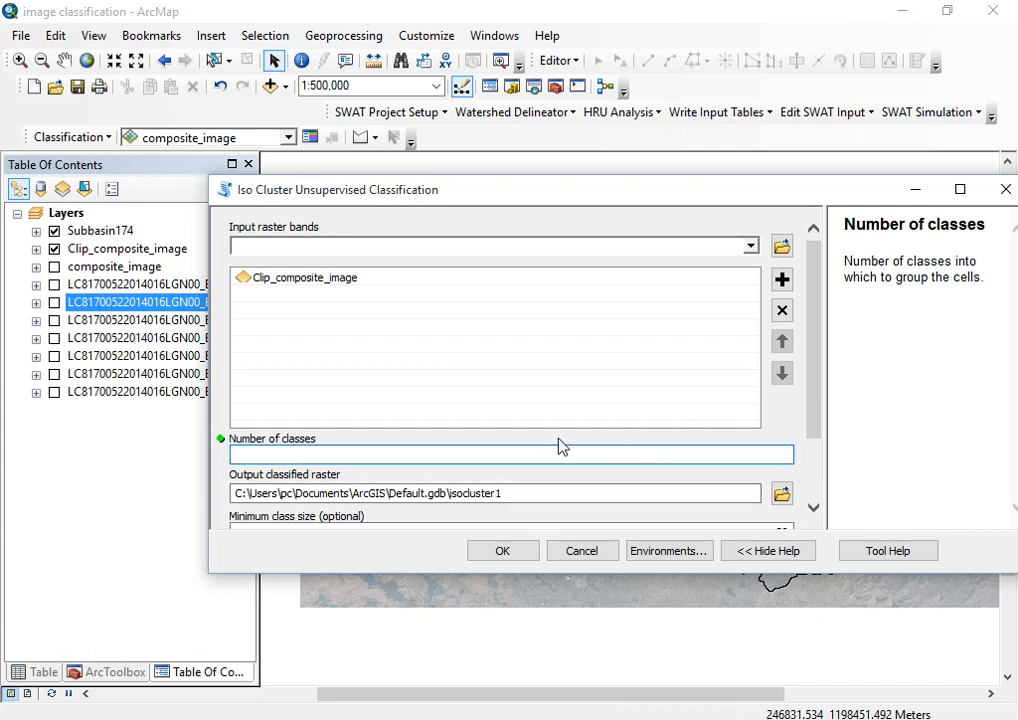
left_click_drag(813, 384, 820, 443)
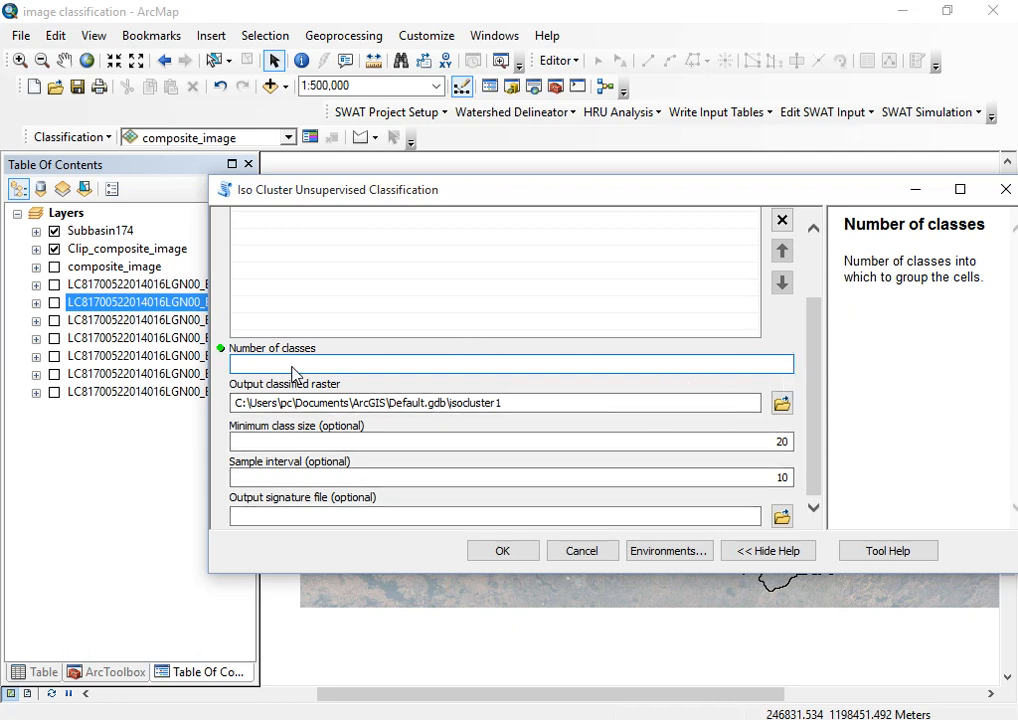
type("18")
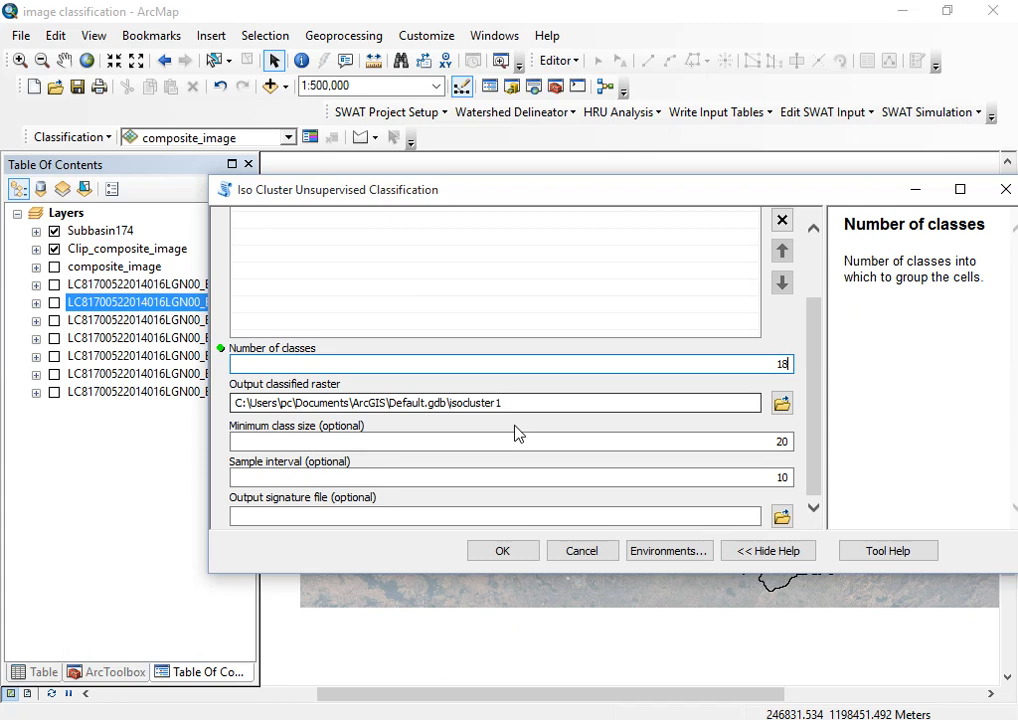
- Set the output location of the classified raster to the New Folder_image folder on the Desktop
left_click(781, 403)
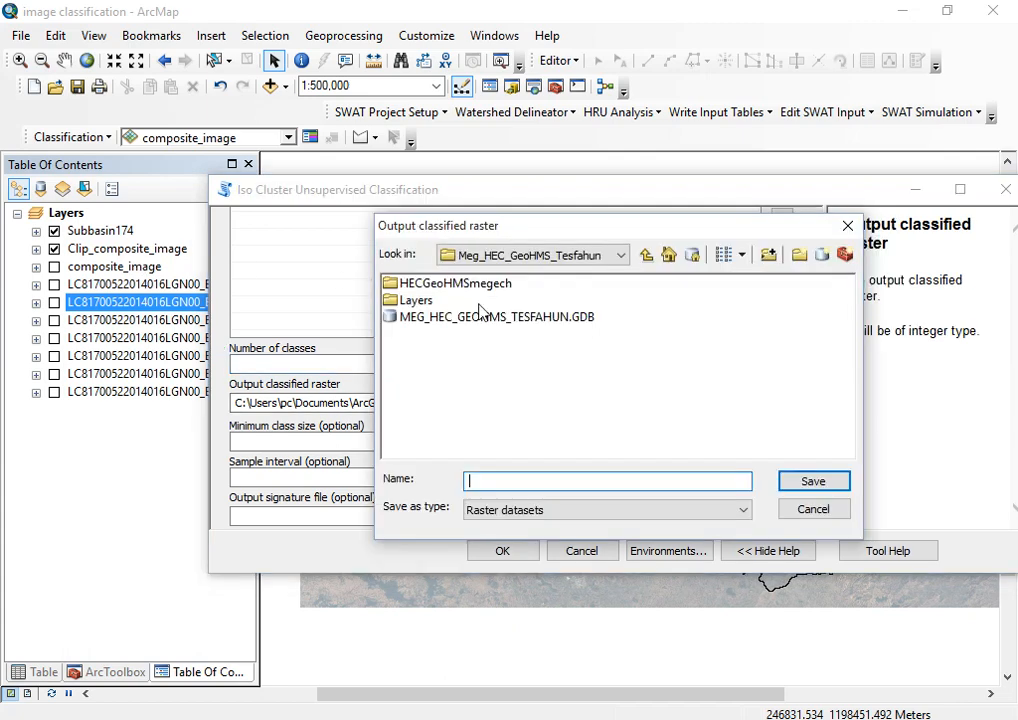
left_click(620, 256)
scroll(543, 372, "down", 1)
scroll(543, 372, "down", 2)
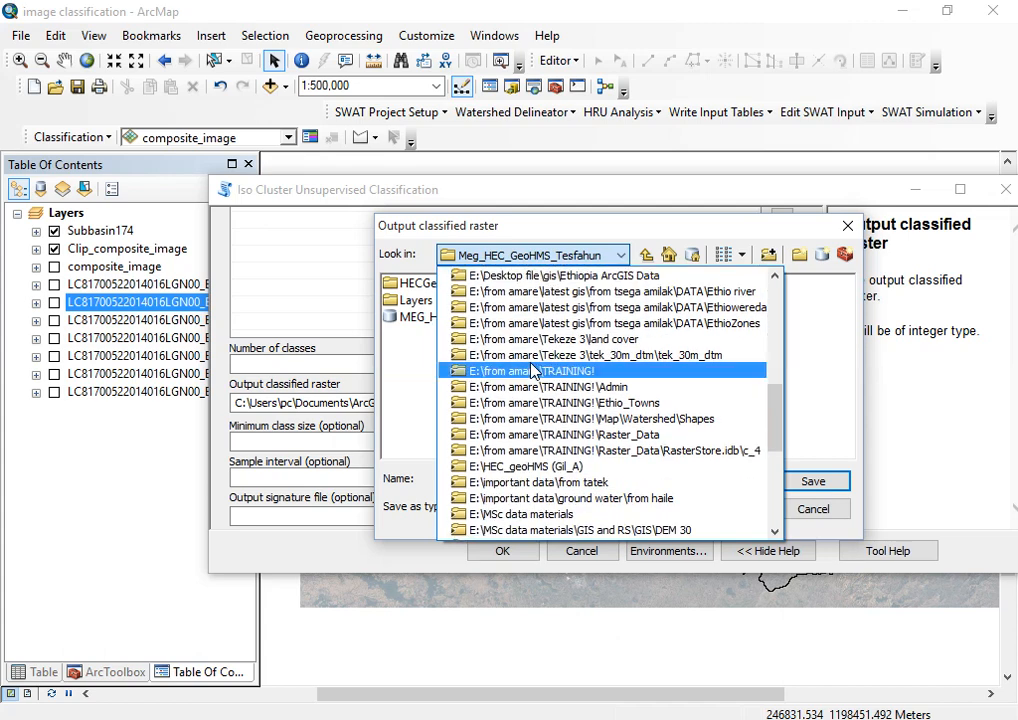
scroll(538, 340, "up", 3)
scroll(530, 311, "up", 1)
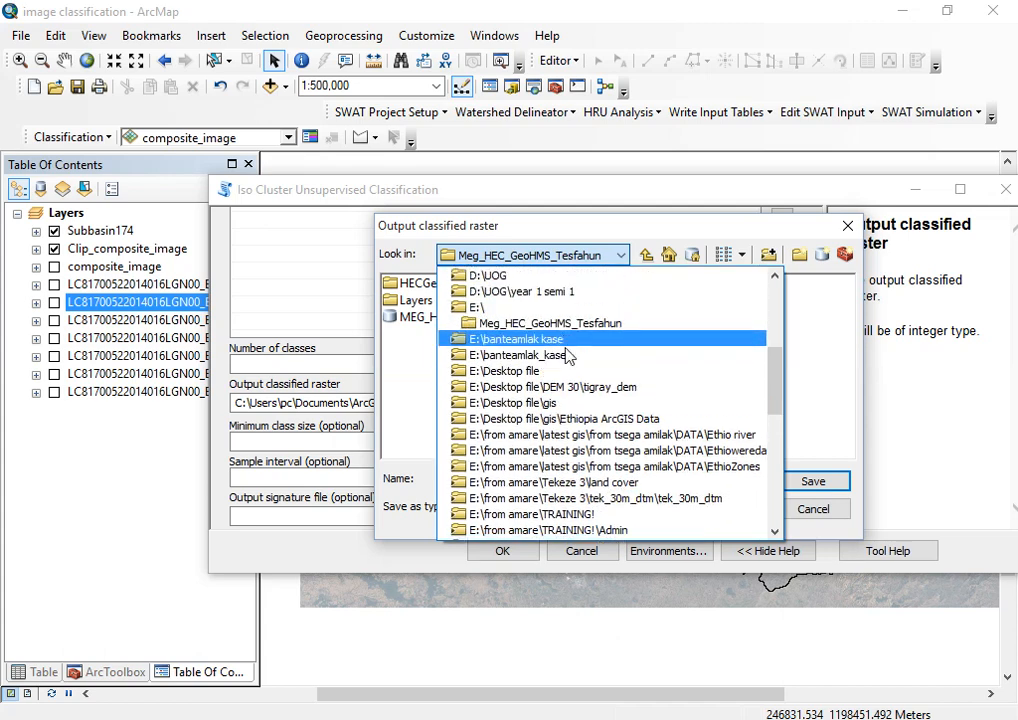
left_click(506, 311)
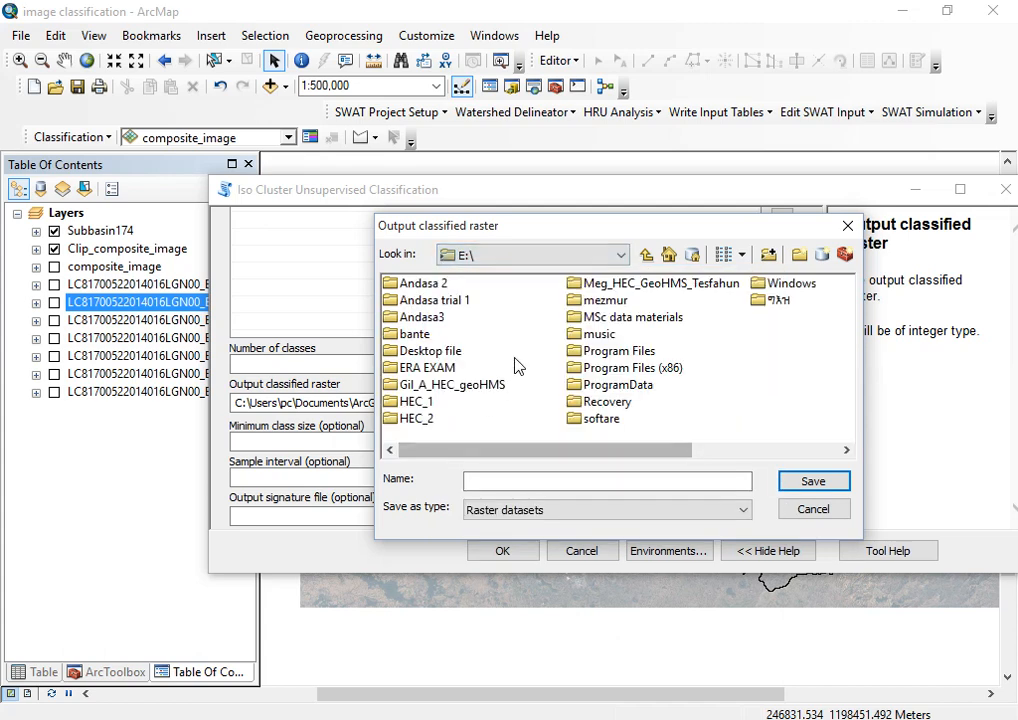
left_click(537, 262)
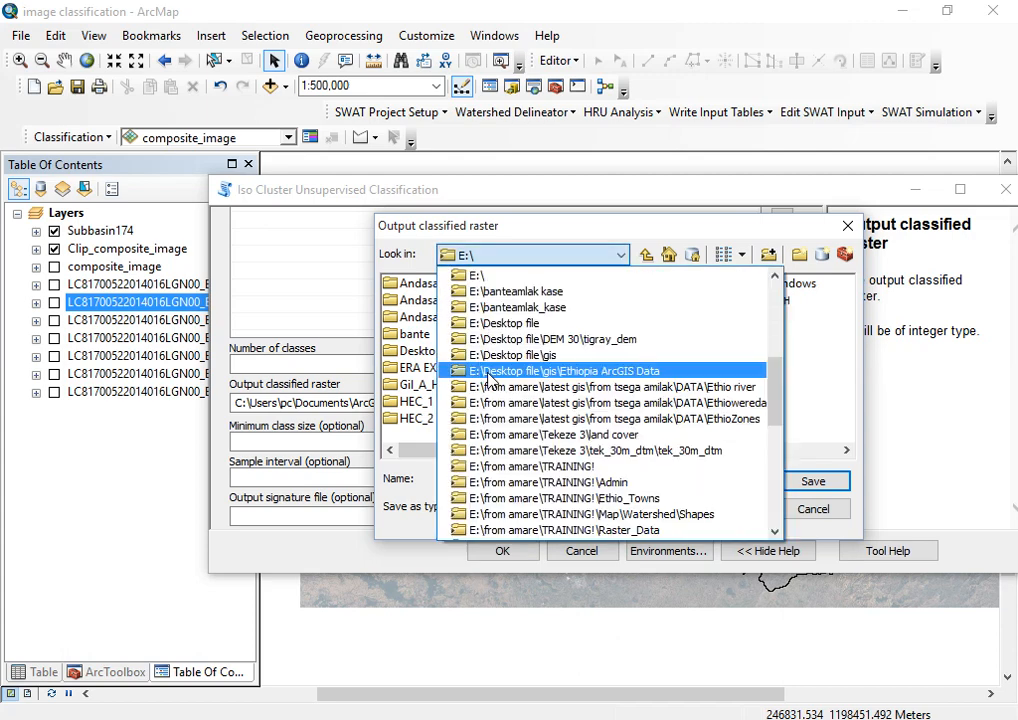
scroll(510, 470, "up", 3)
scroll(515, 450, "up", 5)
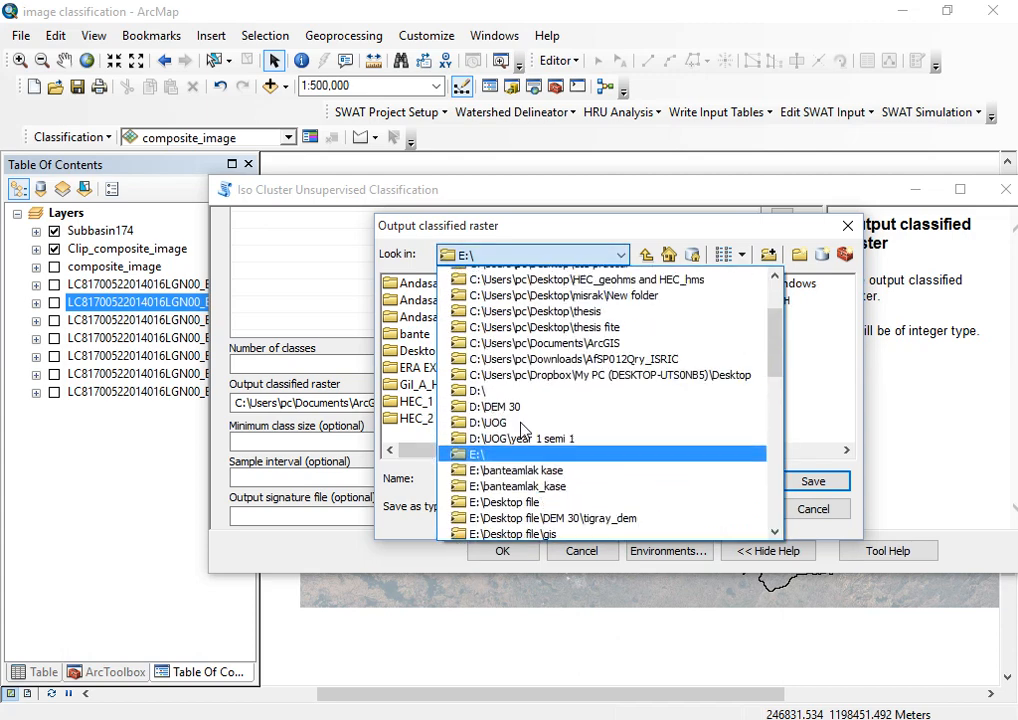
left_click(520, 228)
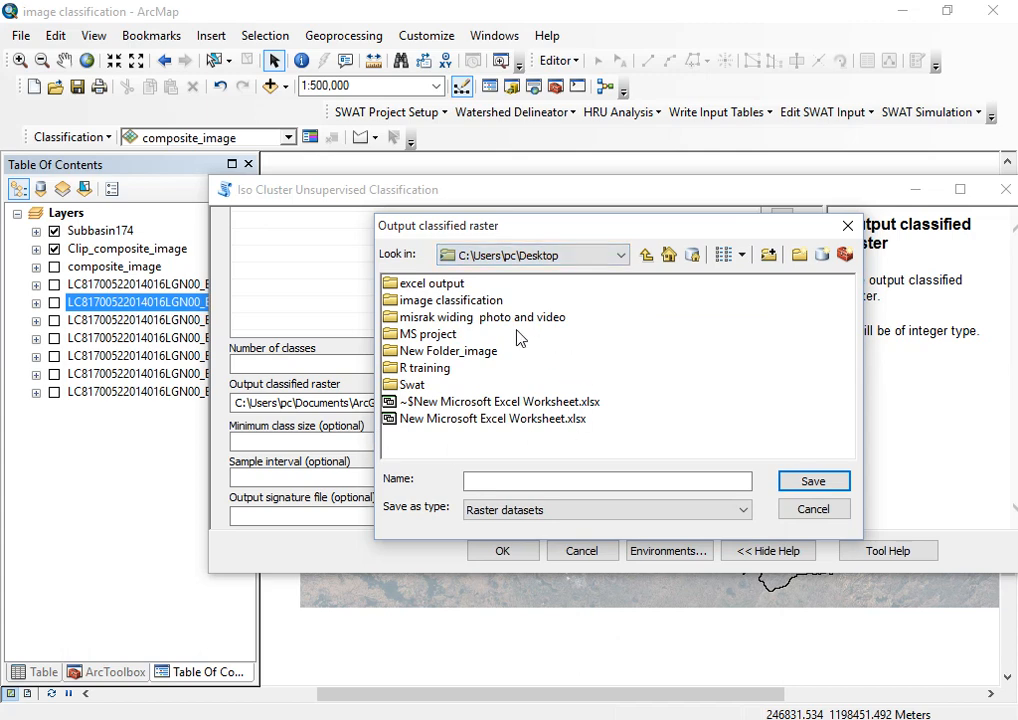
double_click(440, 300)
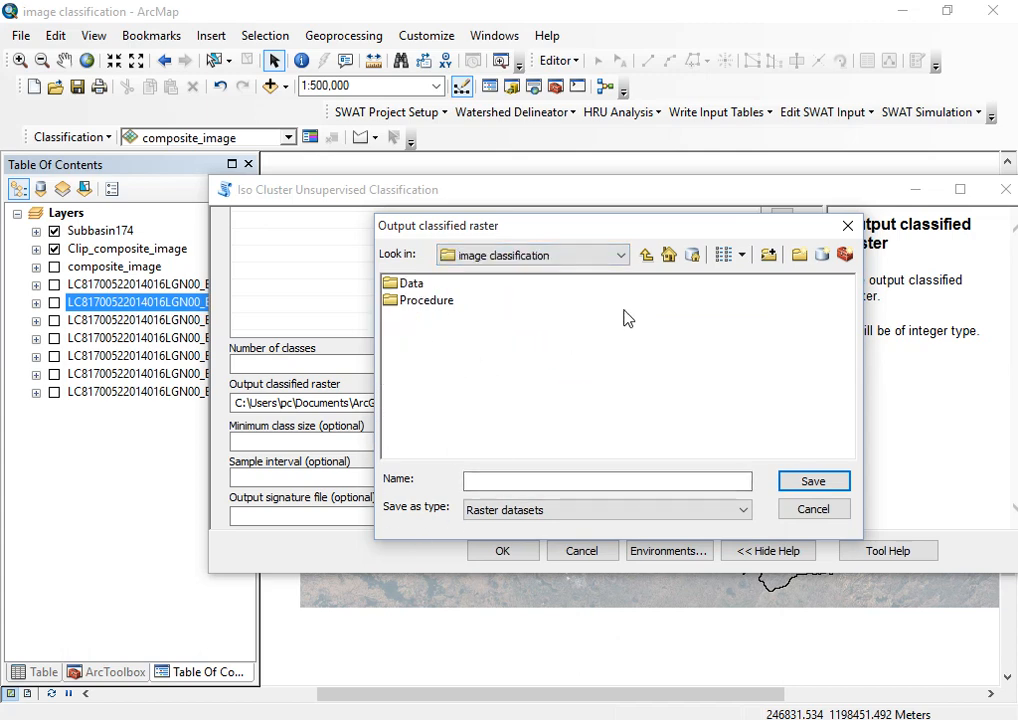
left_click(646, 255)
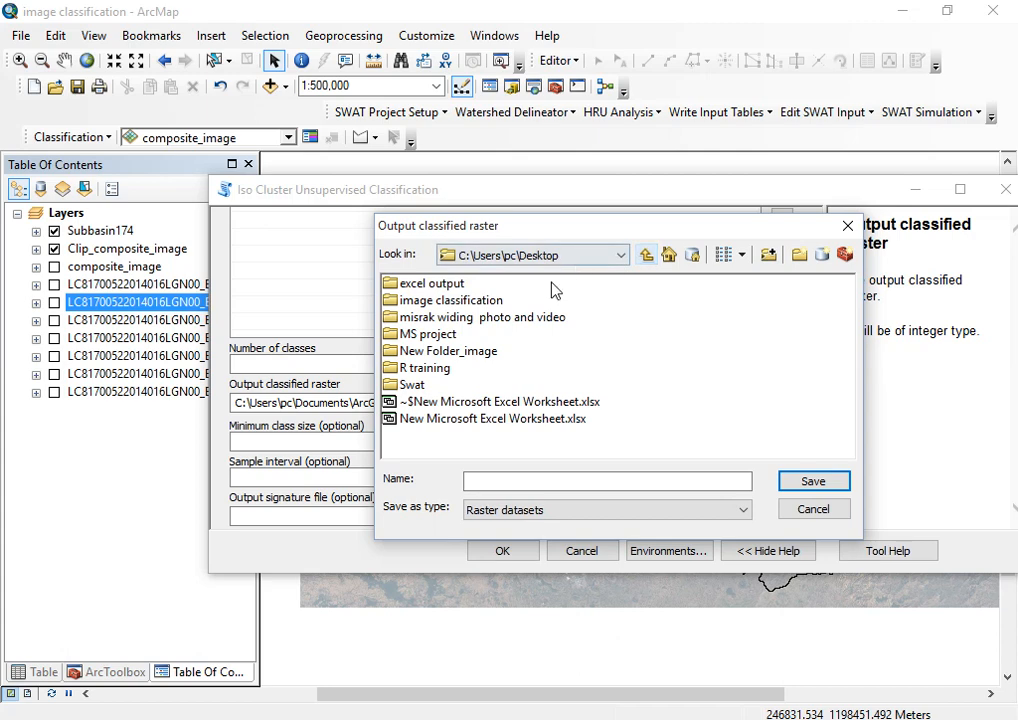
double_click(448, 351)
- Name the output raster unsupervised_image and try to run the unsupervised classification on Clip_composite_image
left_click(498, 484)
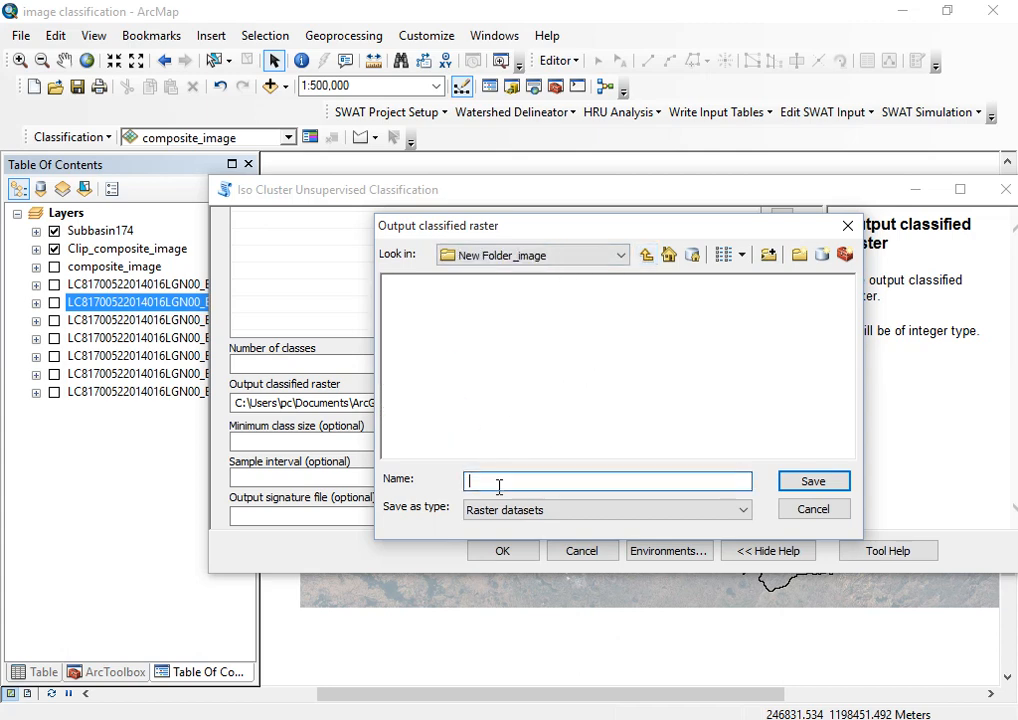
type("unsupervised_image")
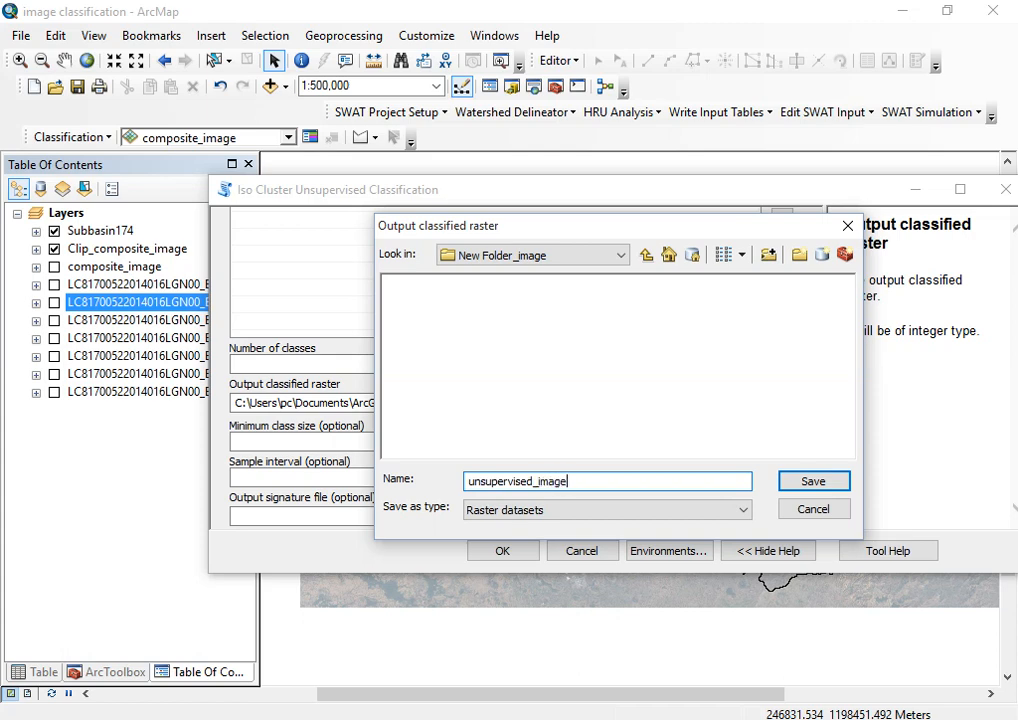
left_click(812, 482)
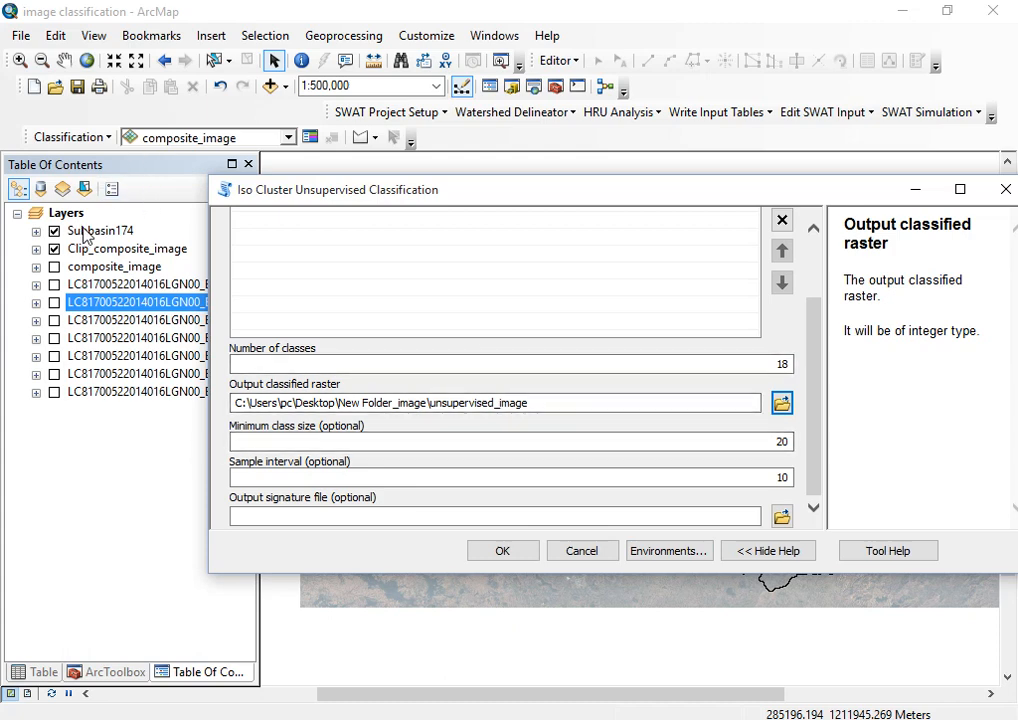
left_click(495, 553)
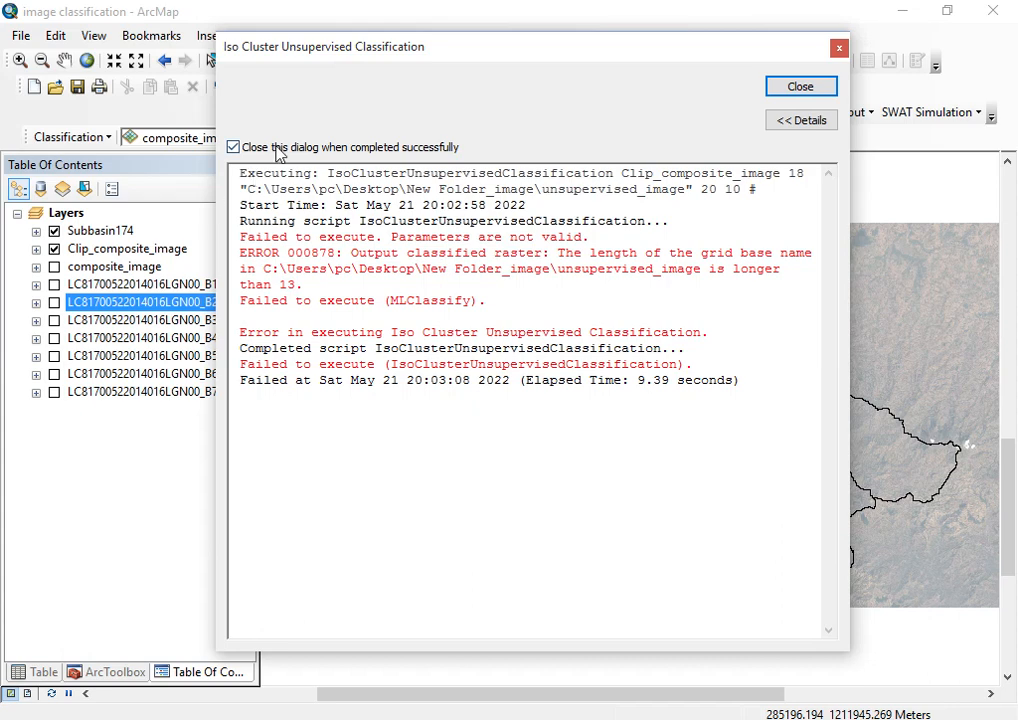
left_click(798, 90)
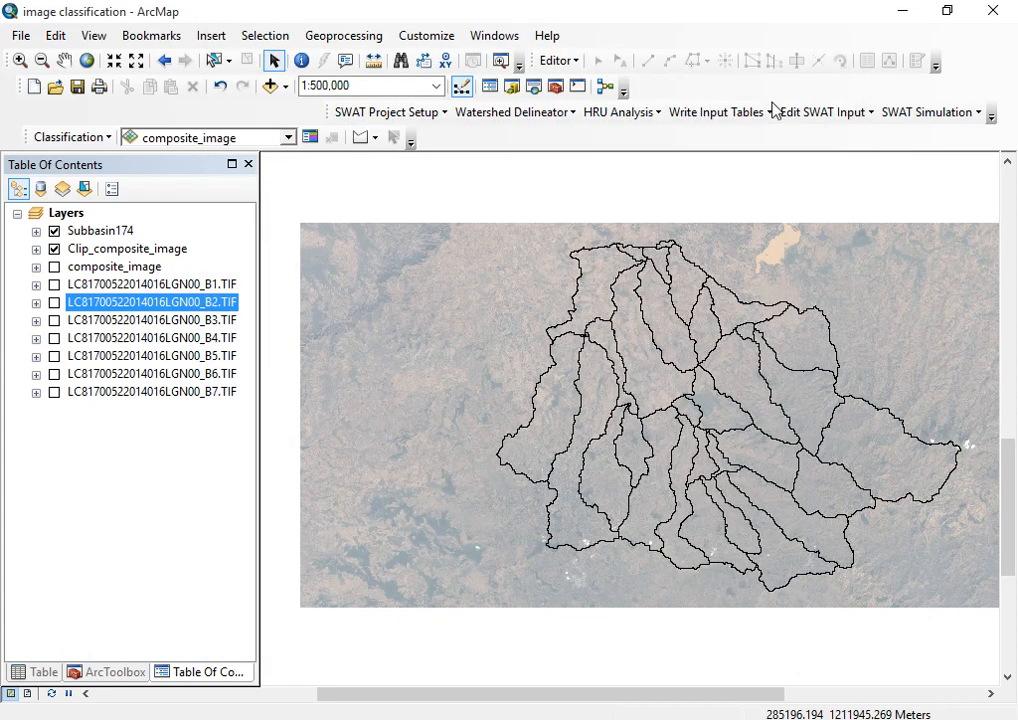
- Run an Iso Cluster Unsupervised Classification on composite_image with 25 classes, keeping the default output raster
left_click(120, 284)
left_click(90, 140)
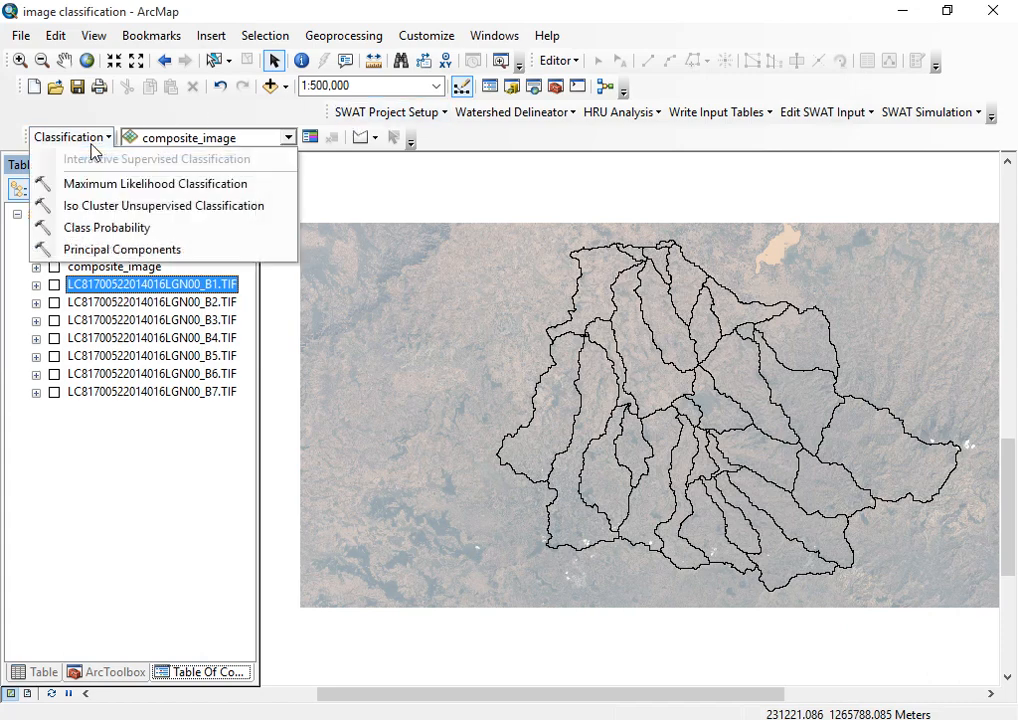
left_click(104, 226)
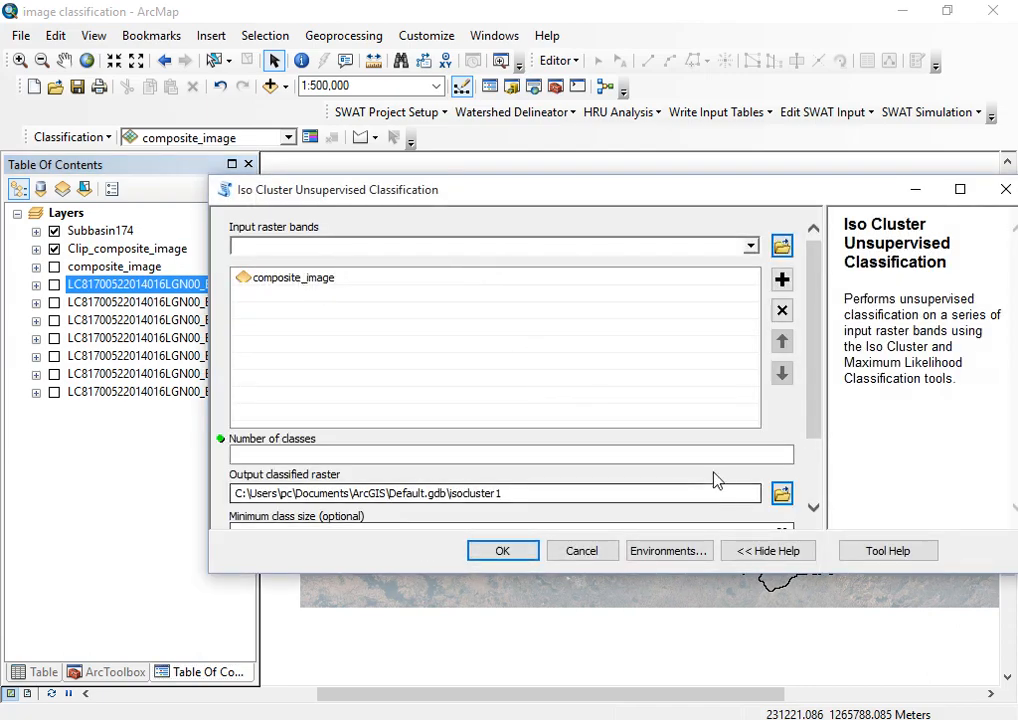
left_click(738, 457)
type("25")
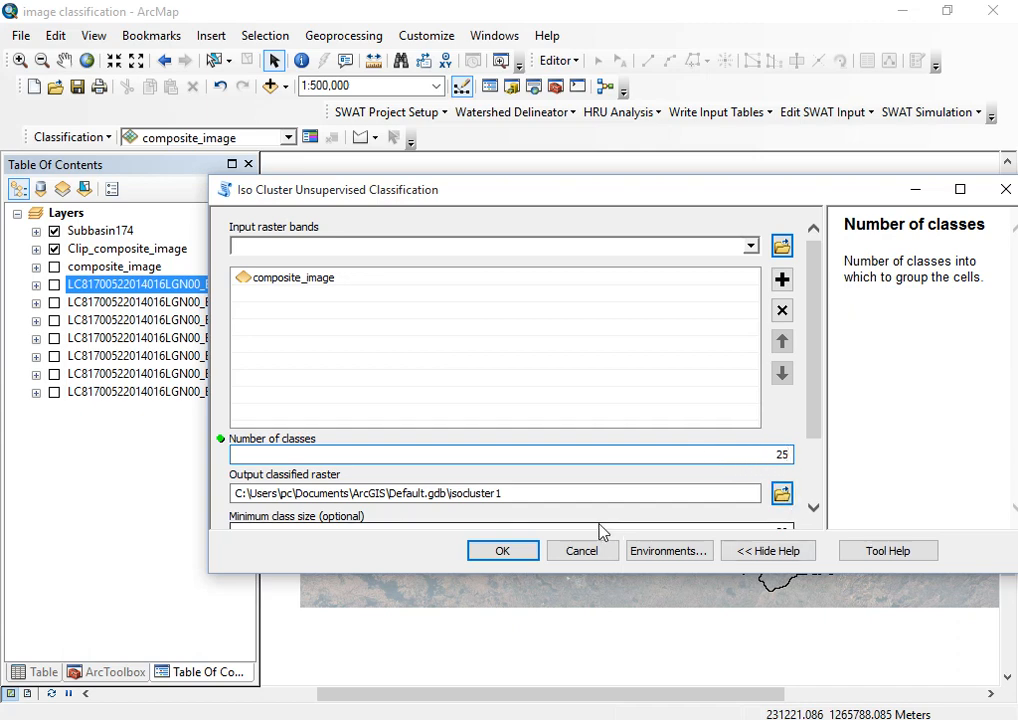
scroll(588, 500, "down", 3)
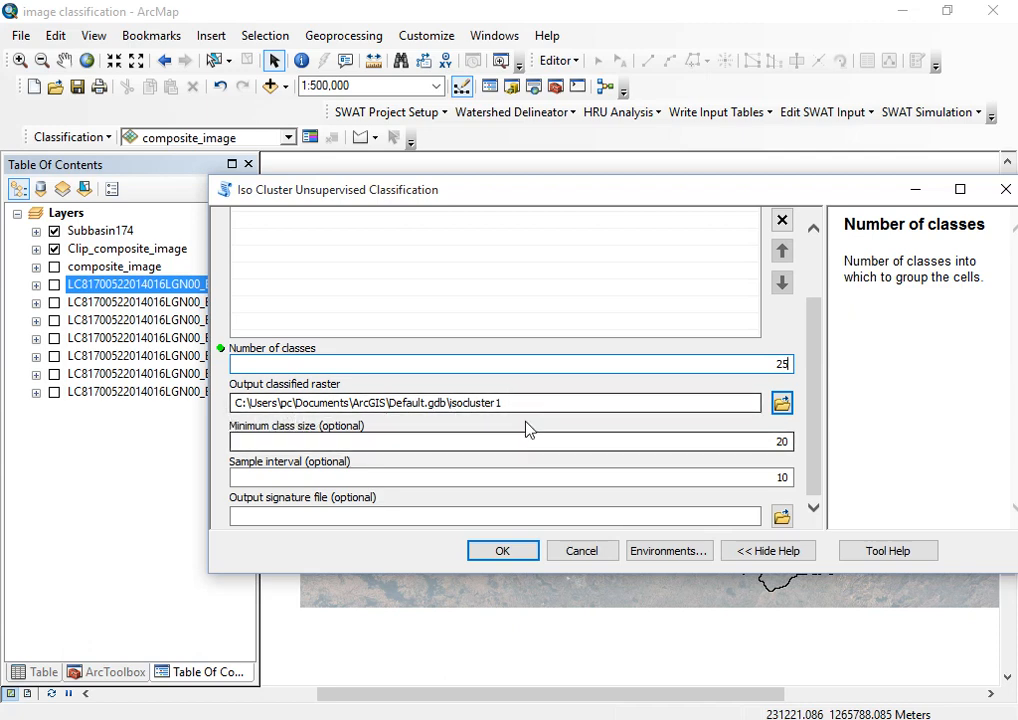
left_click(490, 559)
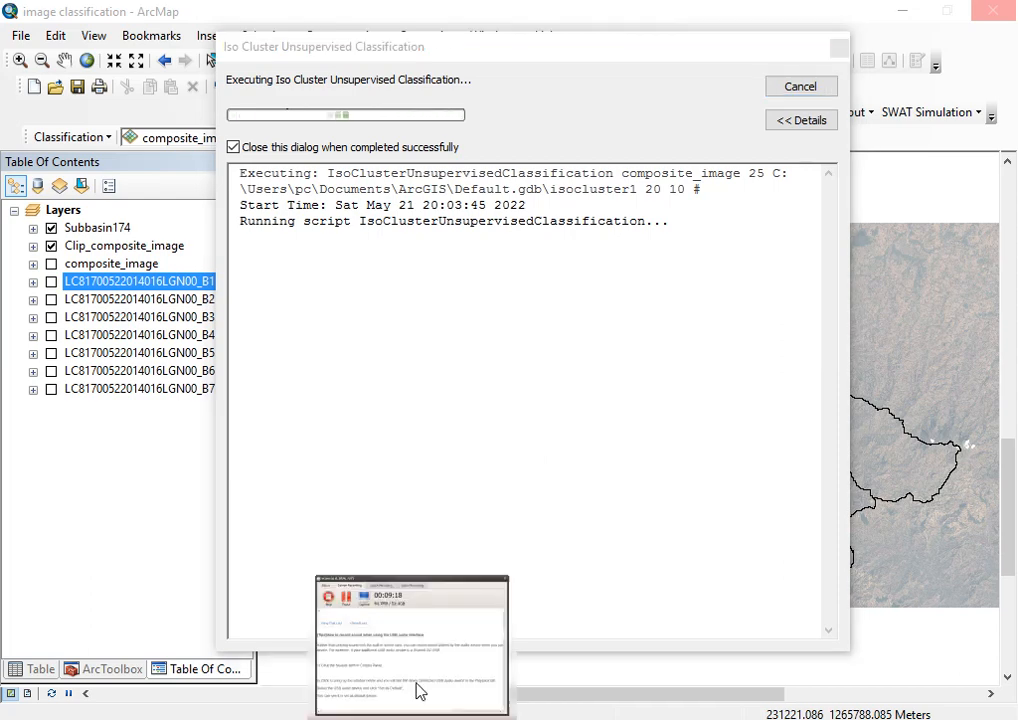
left_click(420, 690)
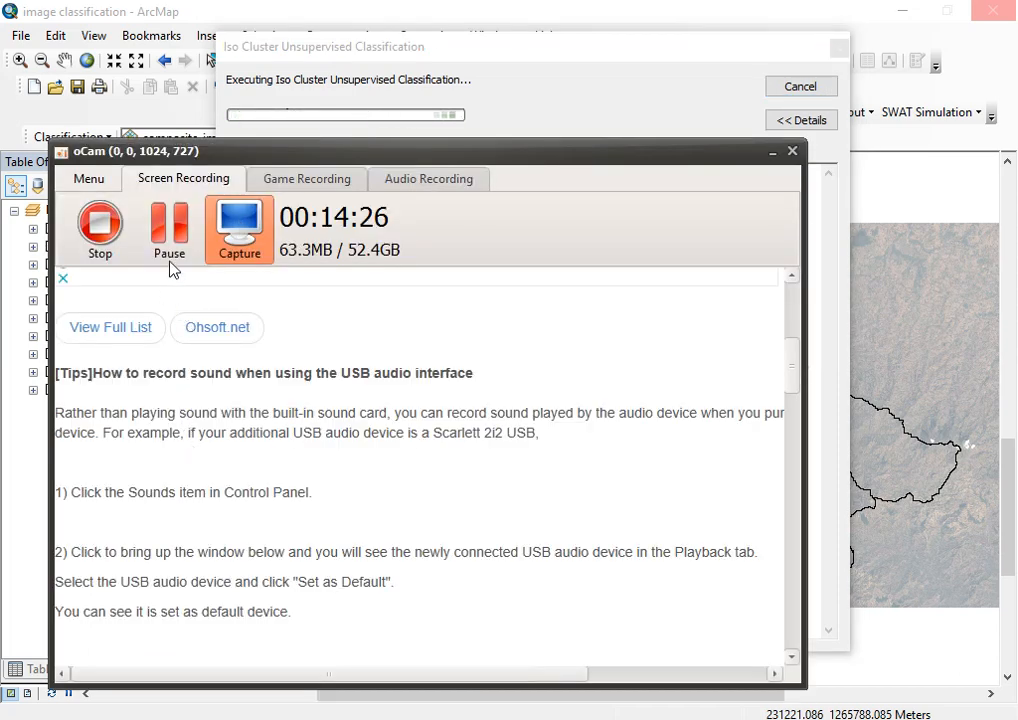
left_click(170, 254)
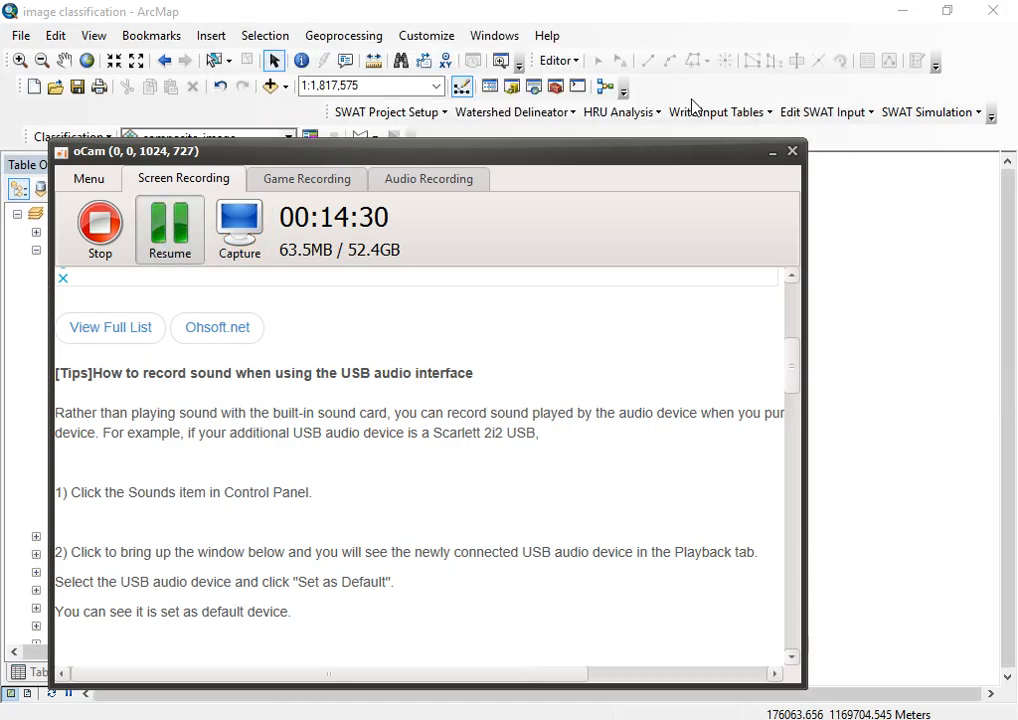
key("shift+F2")
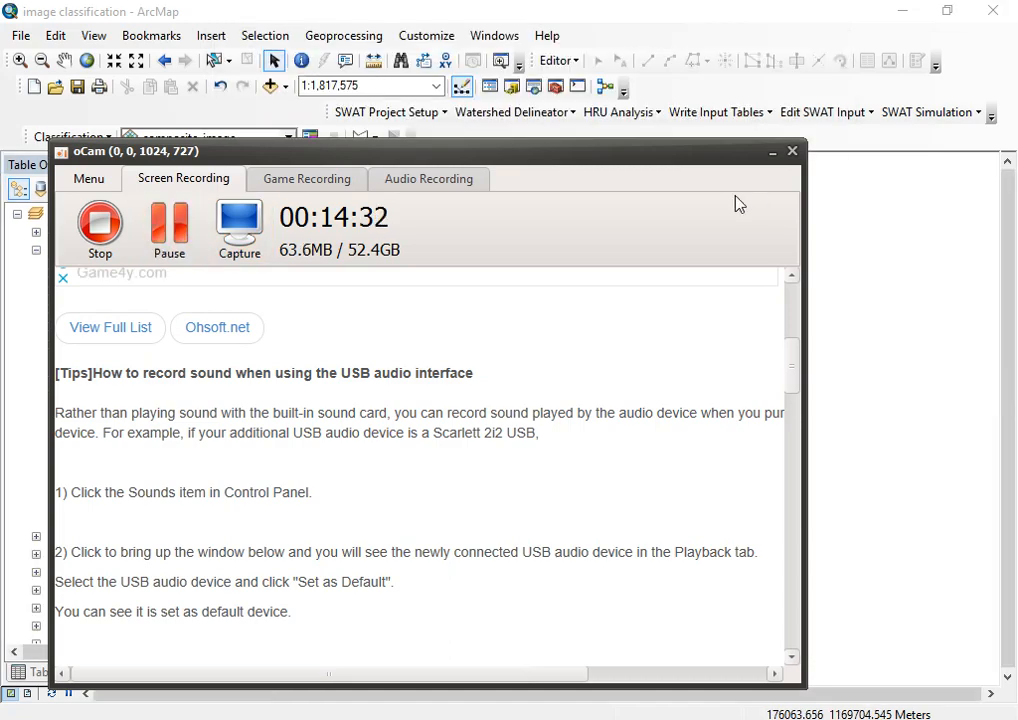
left_click(772, 151)
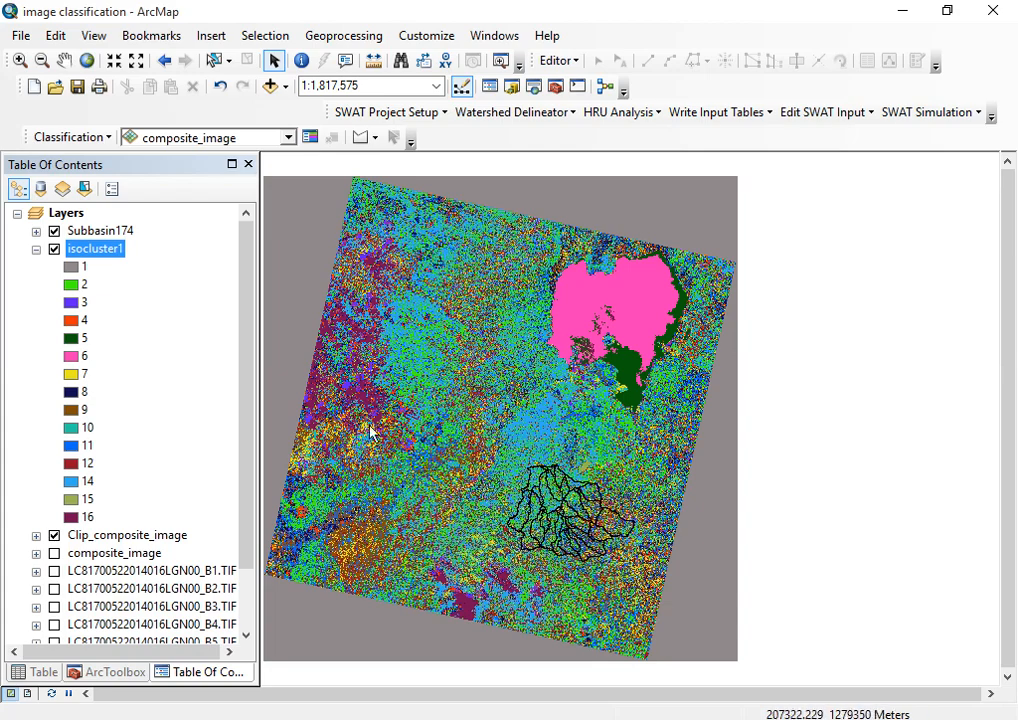
- Inspect the classified isocluster1 raster at 1:1,000,000 and collapse its class legend in the layer list
scroll(363, 432, "down", 2)
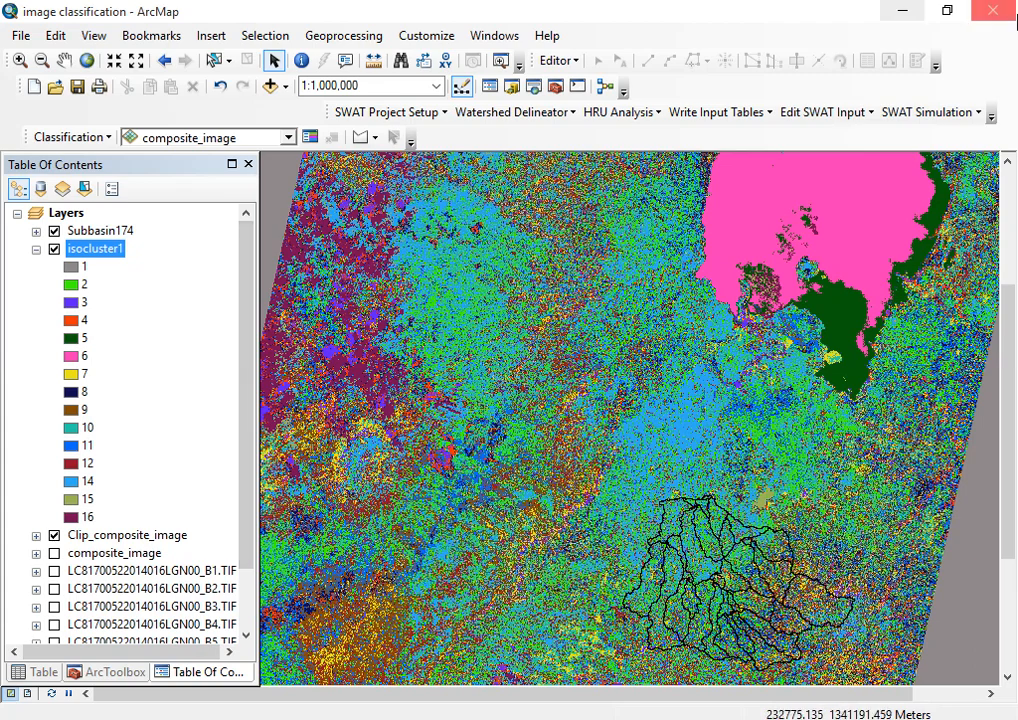
left_click(37, 250)
left_click(78, 231)
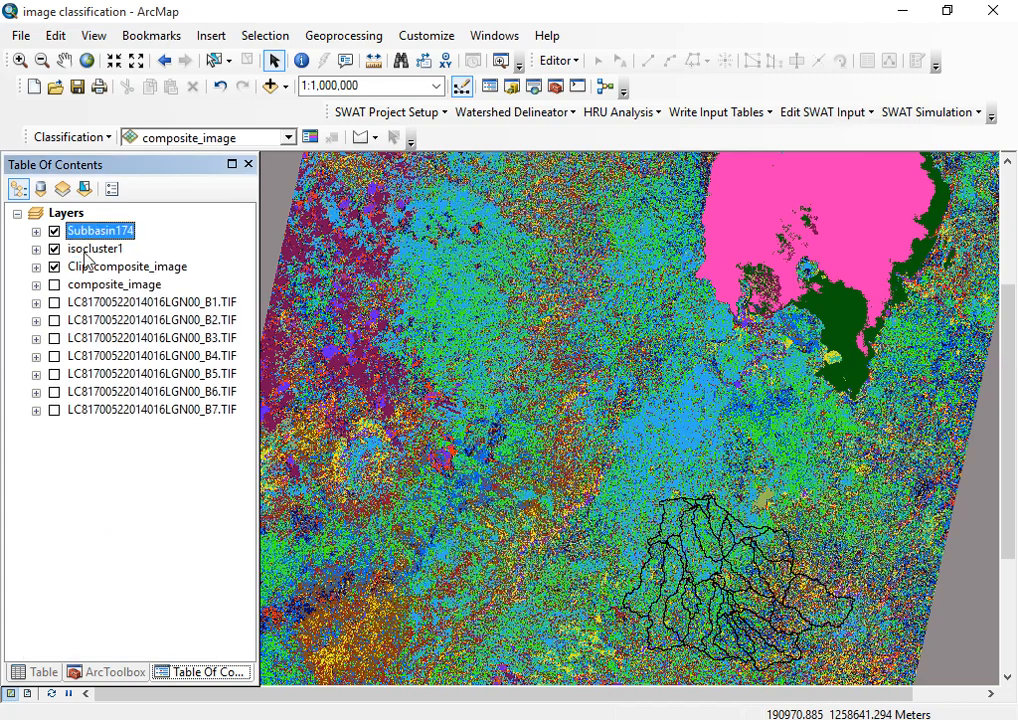
- Extract isocluster1 by mask with Subbasin174 as the mask data, keeping the default output raster, and show the layer list
left_click(106, 675)
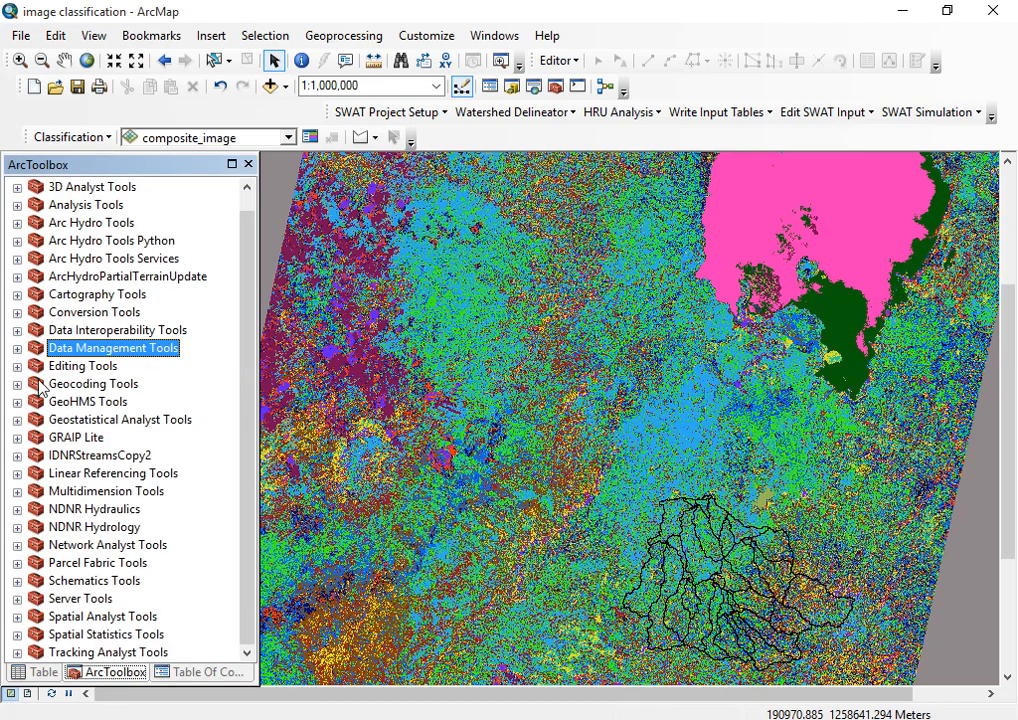
left_click(18, 617)
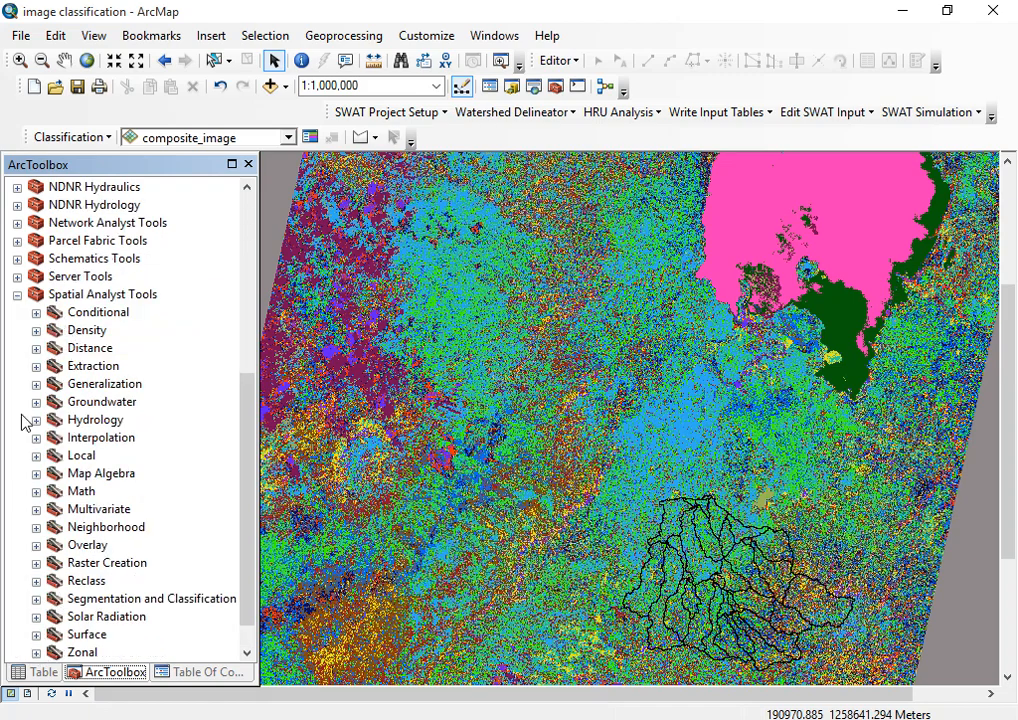
left_click(36, 367)
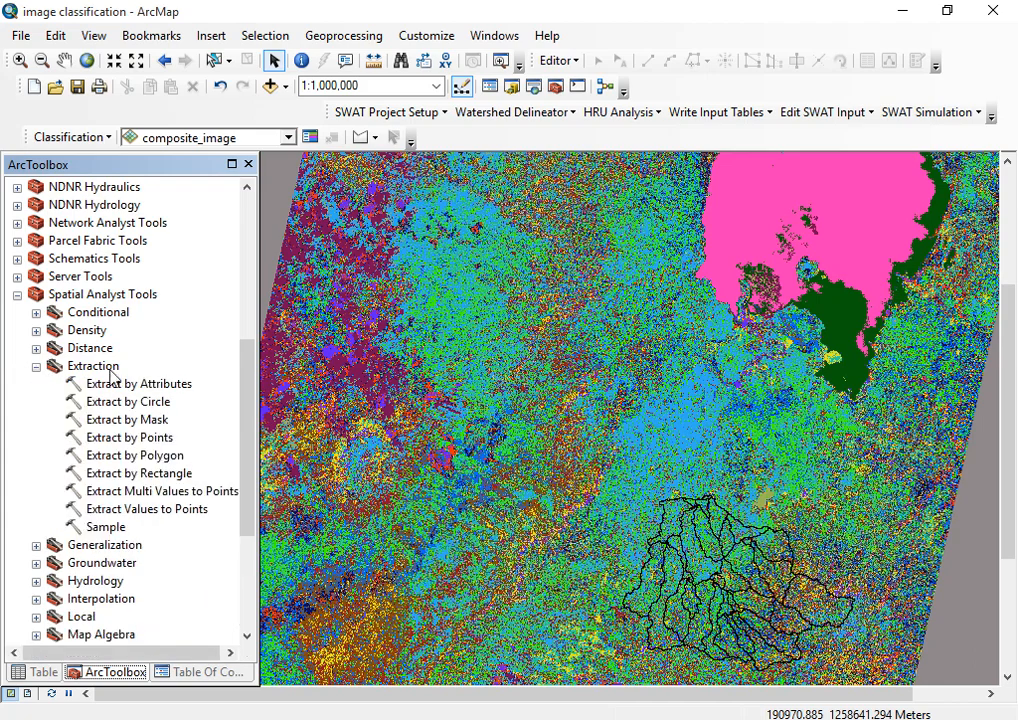
double_click(118, 420)
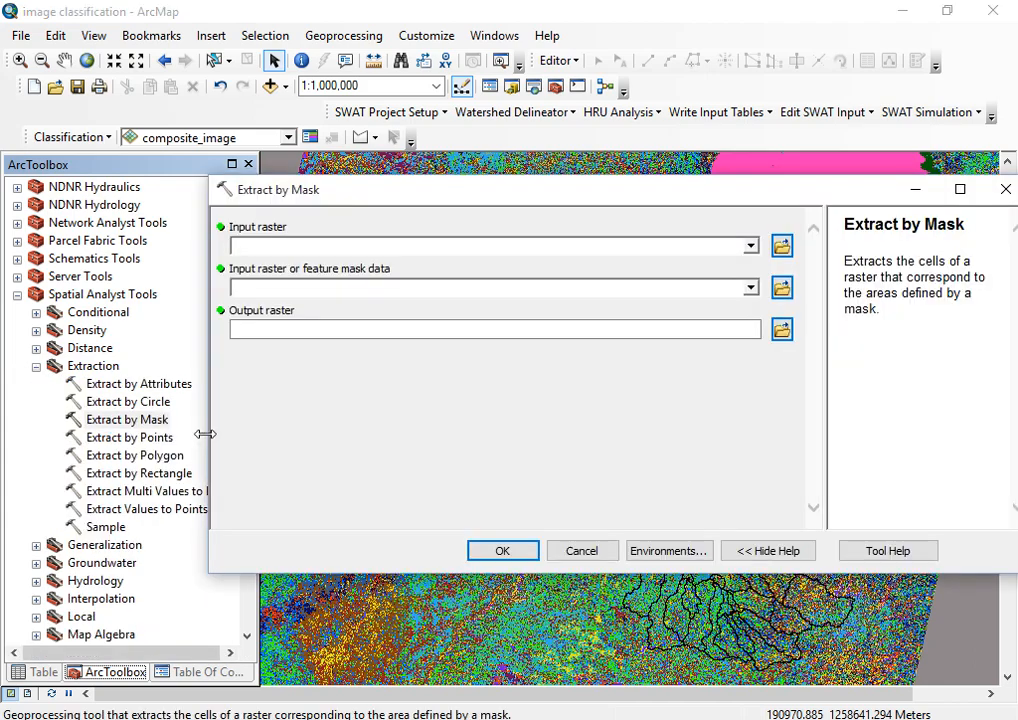
left_click(751, 247)
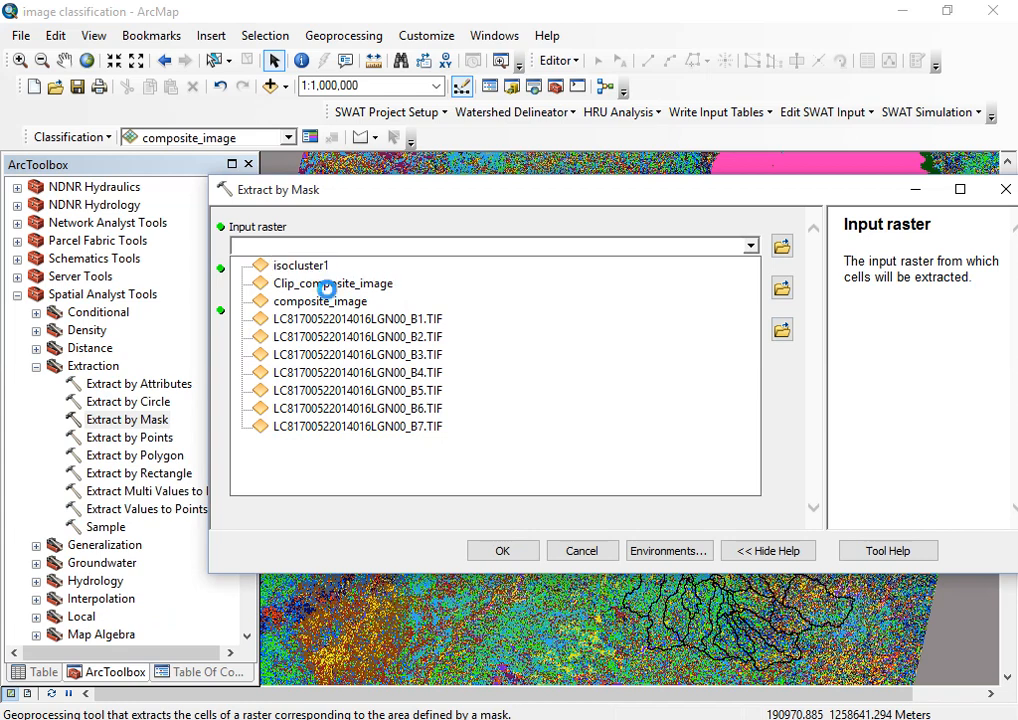
left_click(300, 265)
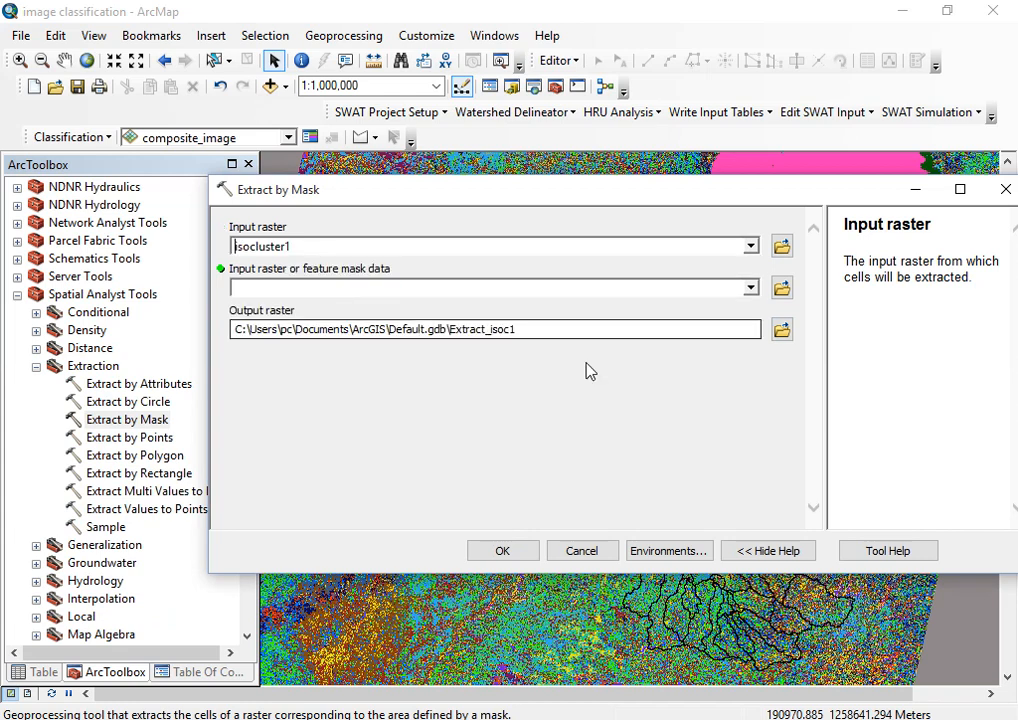
left_click(751, 289)
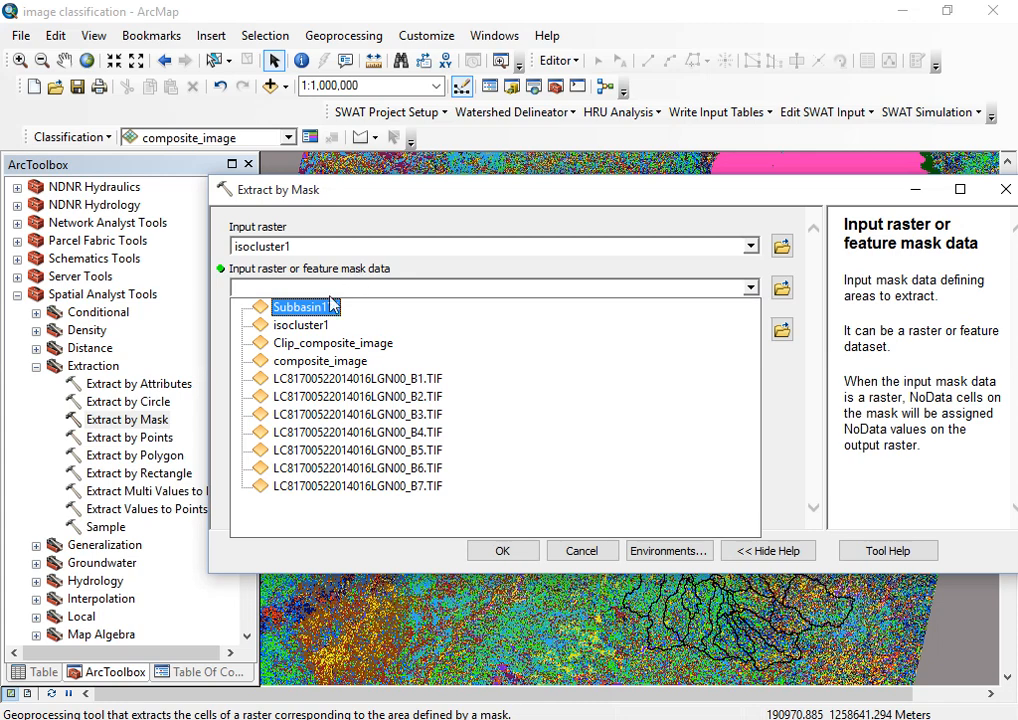
left_click(300, 307)
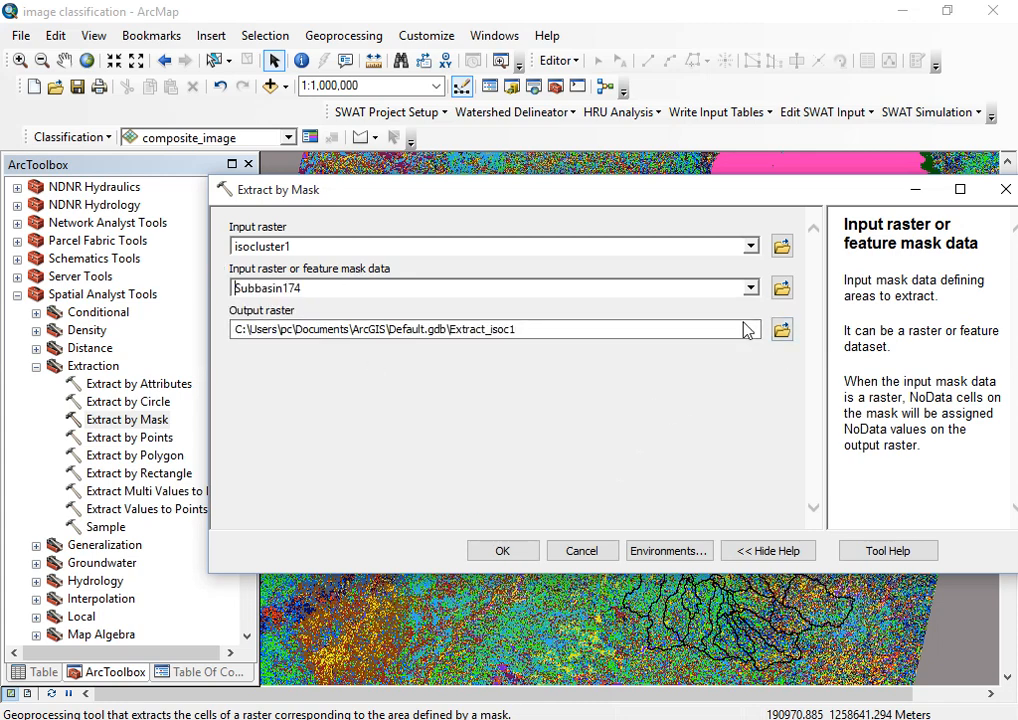
left_click(518, 553)
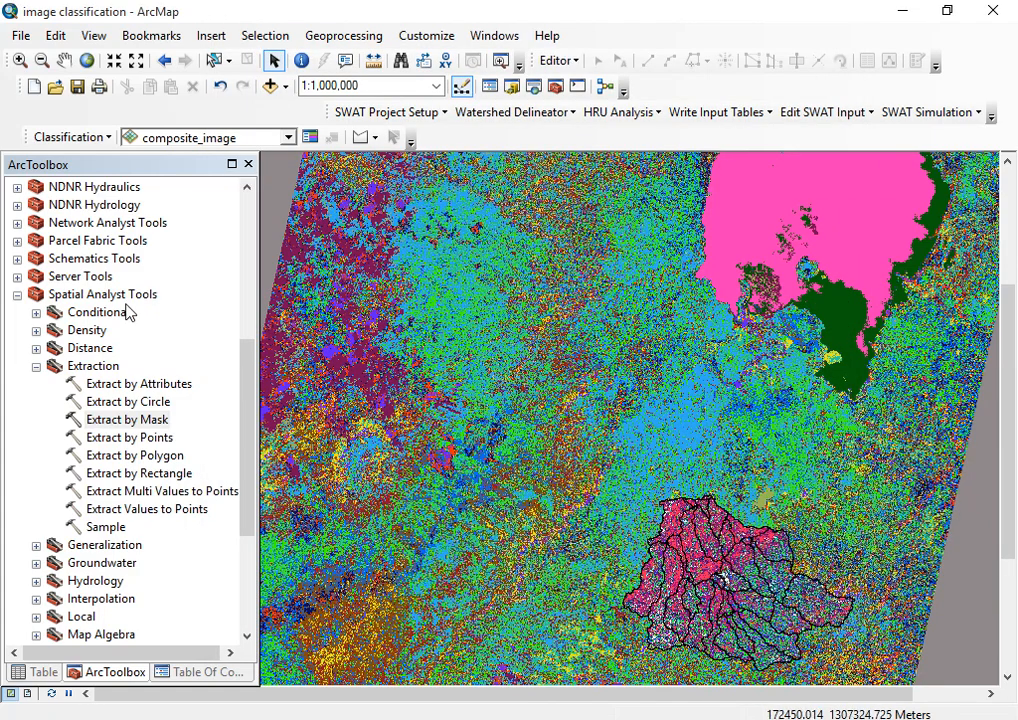
left_click(208, 672)
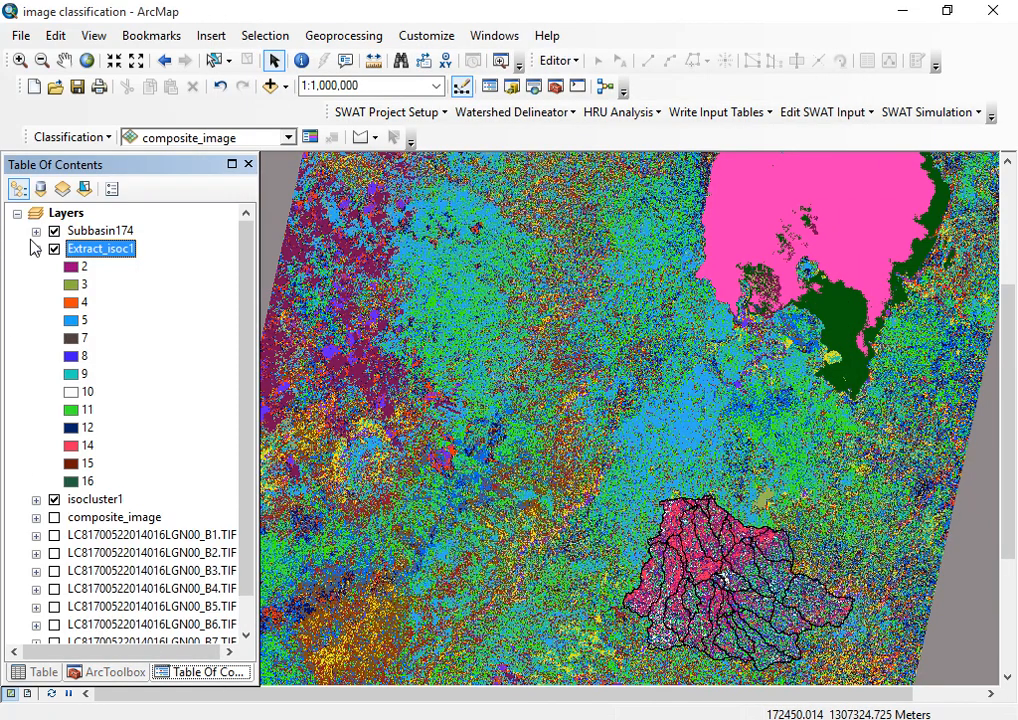
- Hide the isocluster1 layer and zoom to Extract_isoc1 so the whole extracted area is in view
left_click(54, 499)
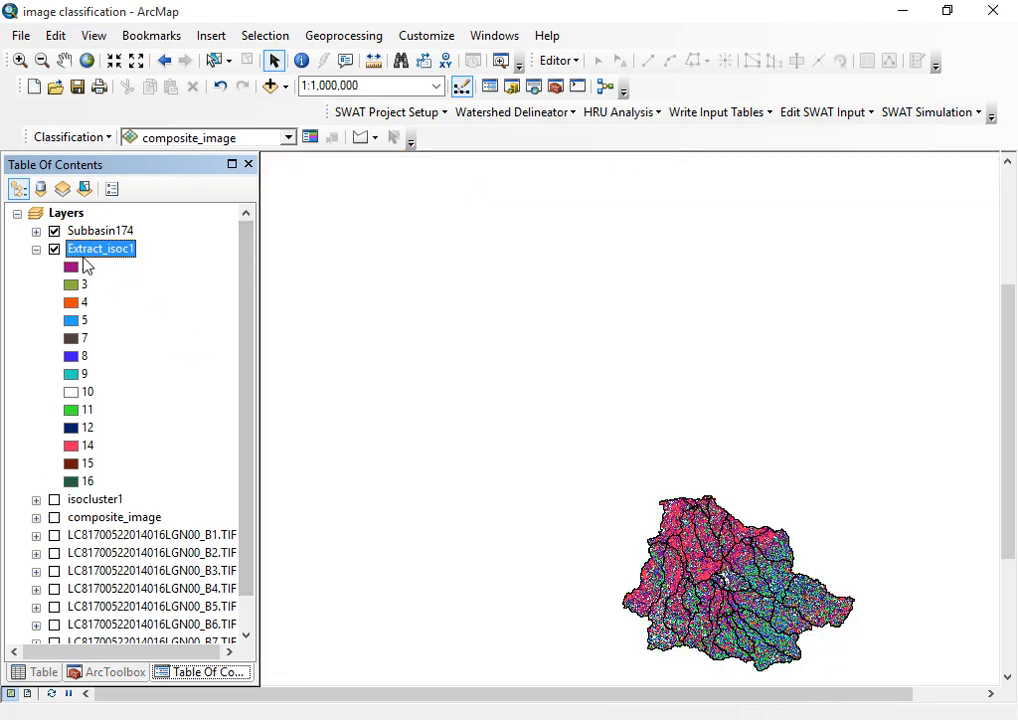
right_click(88, 251)
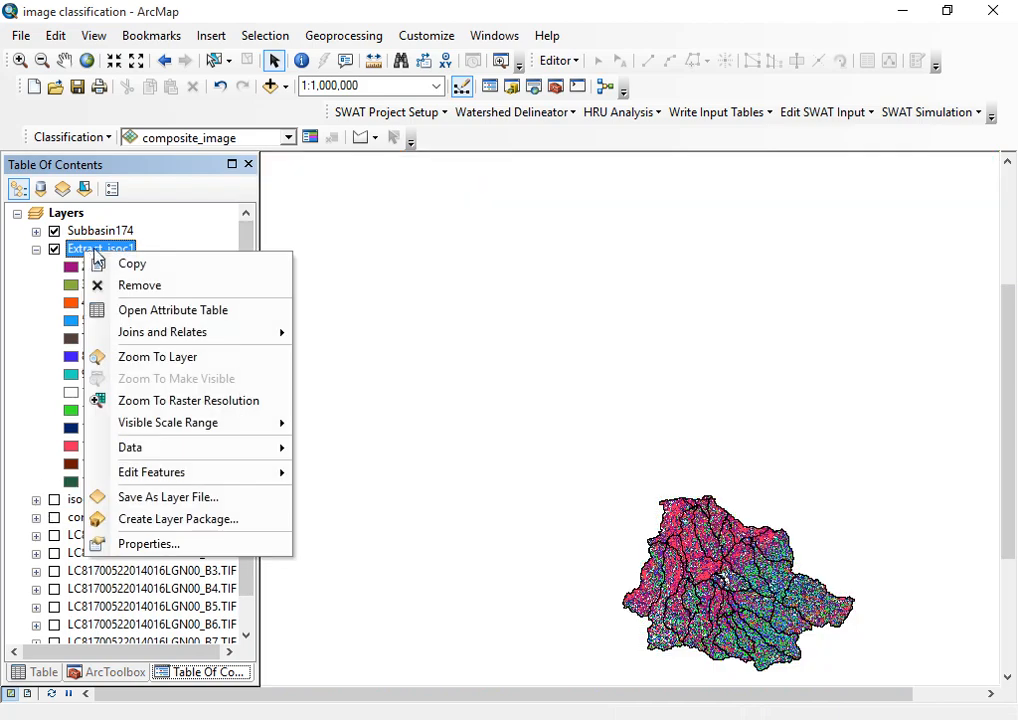
left_click(150, 357)
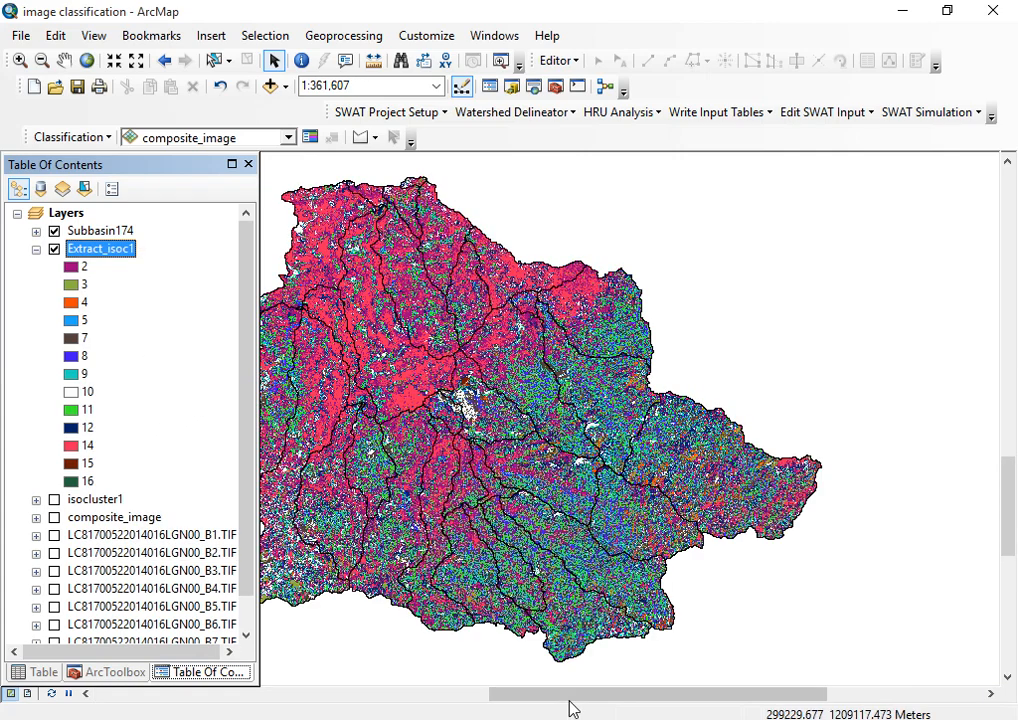
left_click_drag(568, 703, 536, 705)
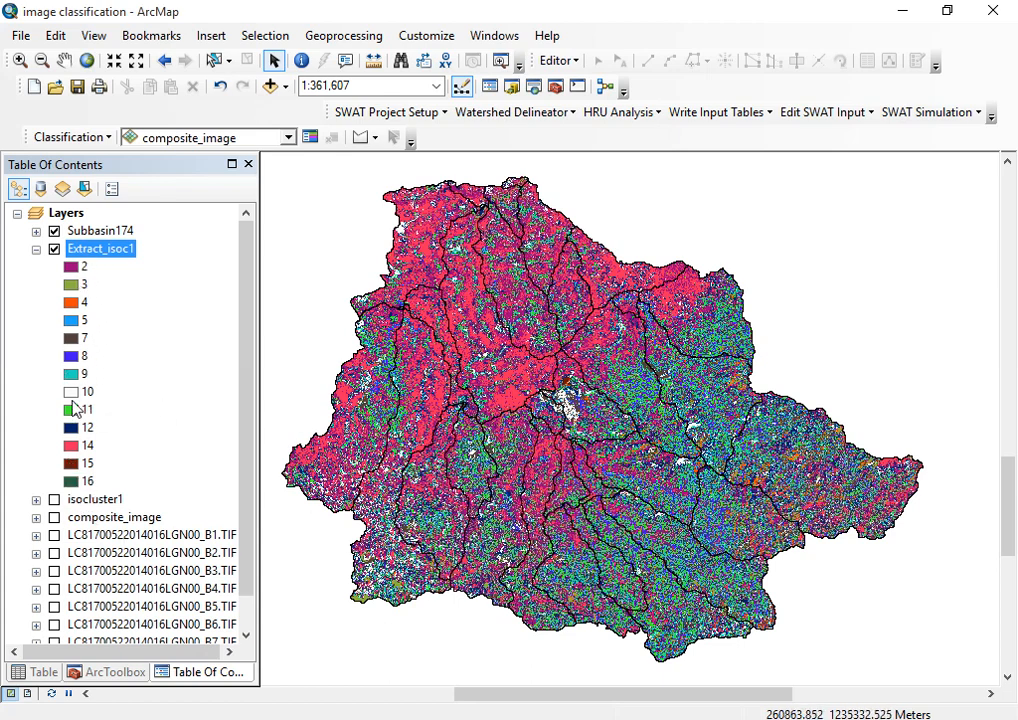
scroll(432, 447, "up", 1)
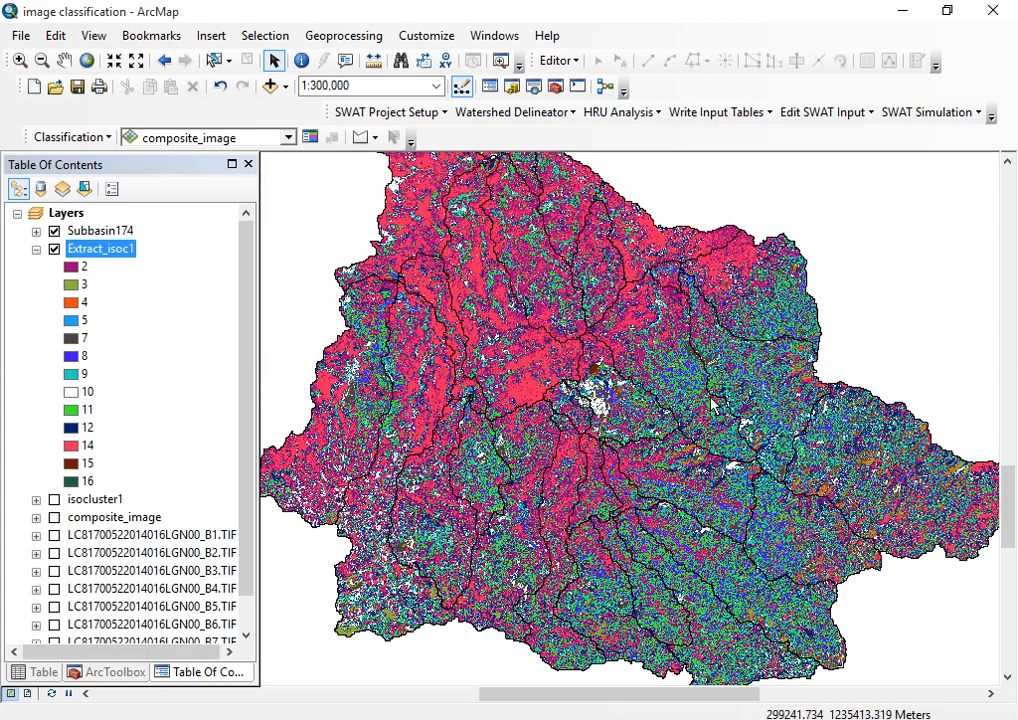
scroll(669, 423, "down", 1)
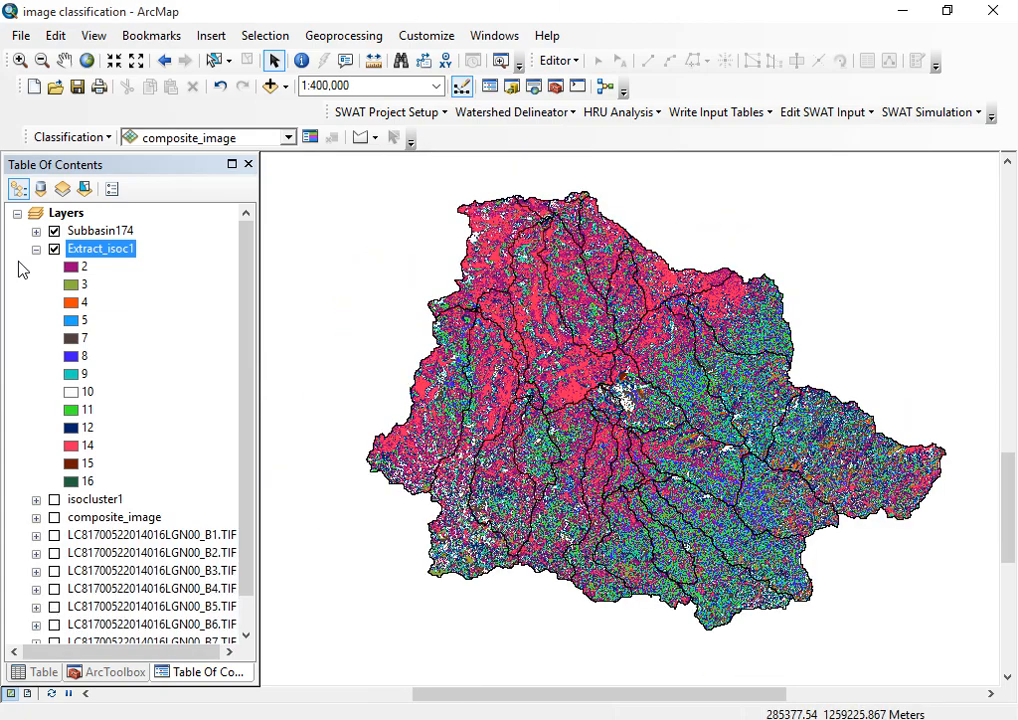
- Display composite_image beneath the Subbasin174 boundaries and hide Extract_isoc1
left_click(54, 232)
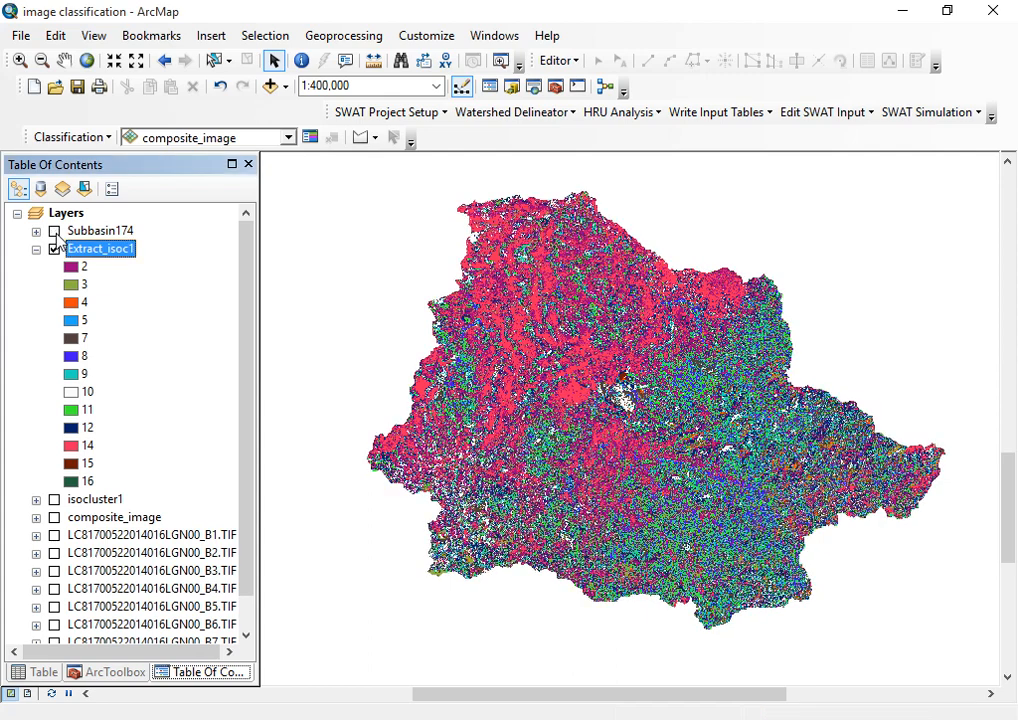
left_click(54, 517)
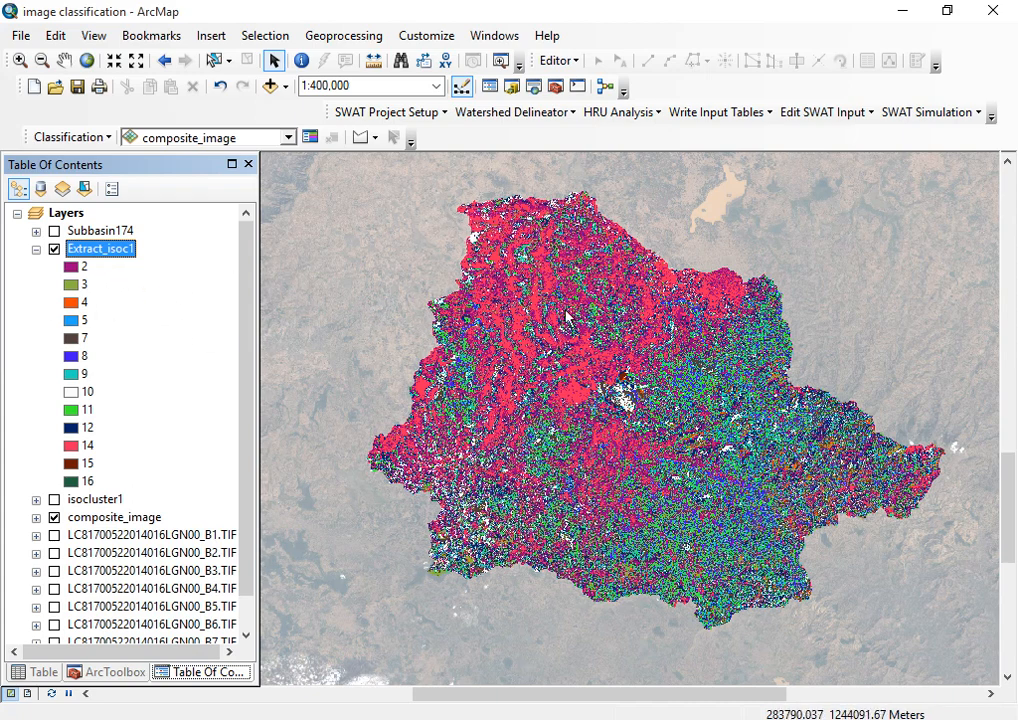
left_click(68, 231, "ctrl")
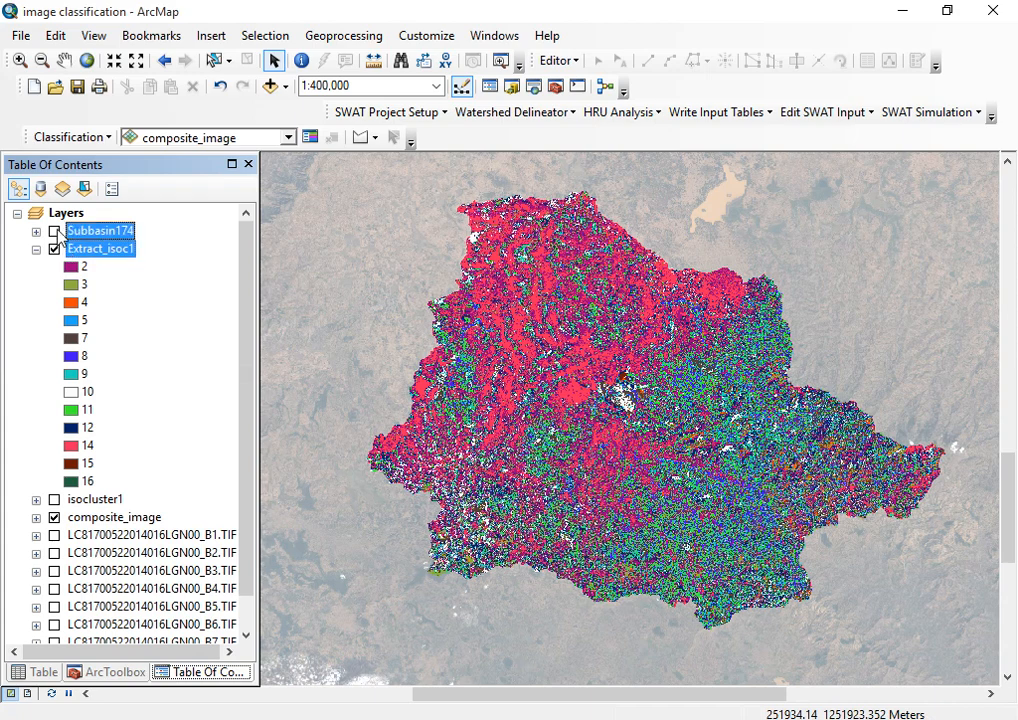
left_click(55, 232)
left_click(54, 249)
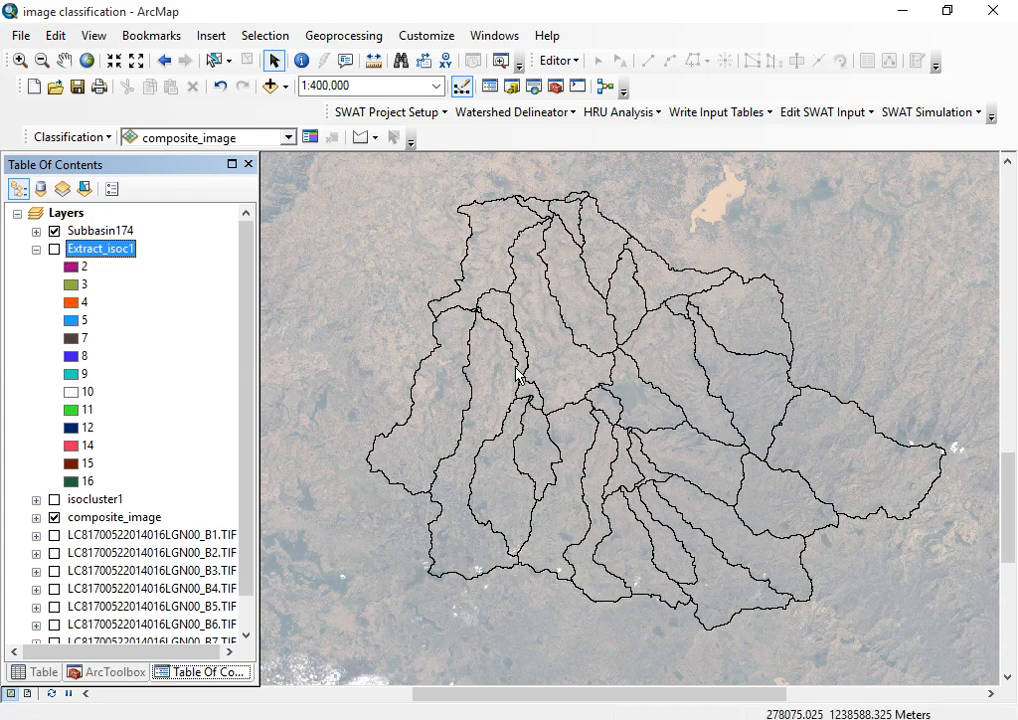
- Compare the Extract_isoc1 classes with composite_image around the pale patch and dark area mid-basin by toggling the classified layer at close scales
scroll(578, 577, "down", 2)
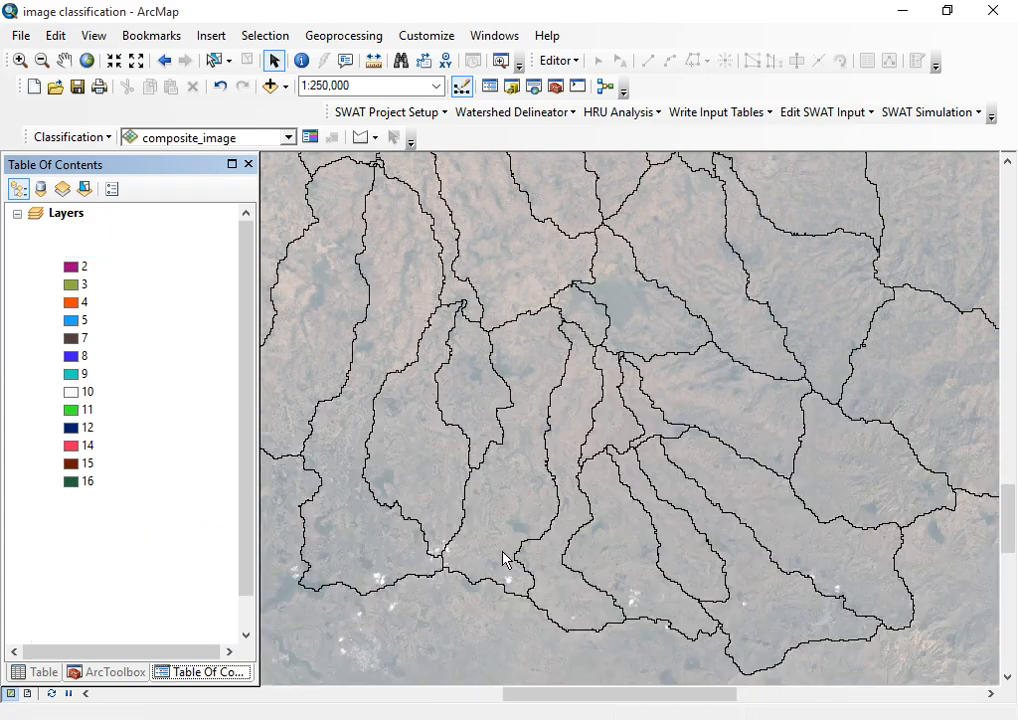
scroll(620, 511, "down", 2)
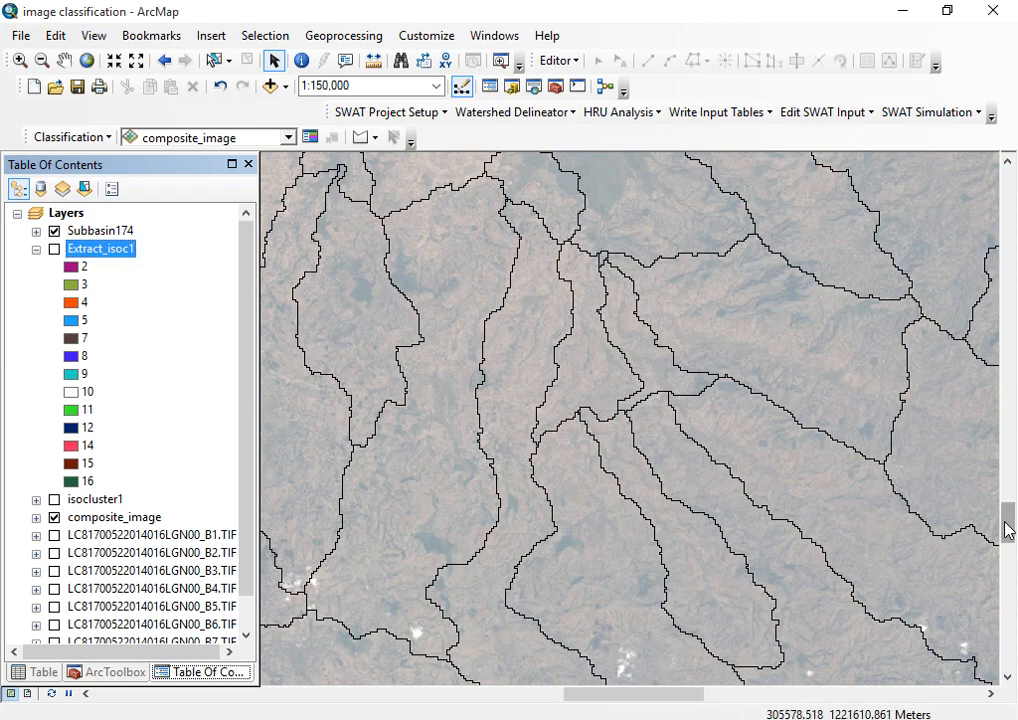
left_click_drag(1007, 527, 1006, 504)
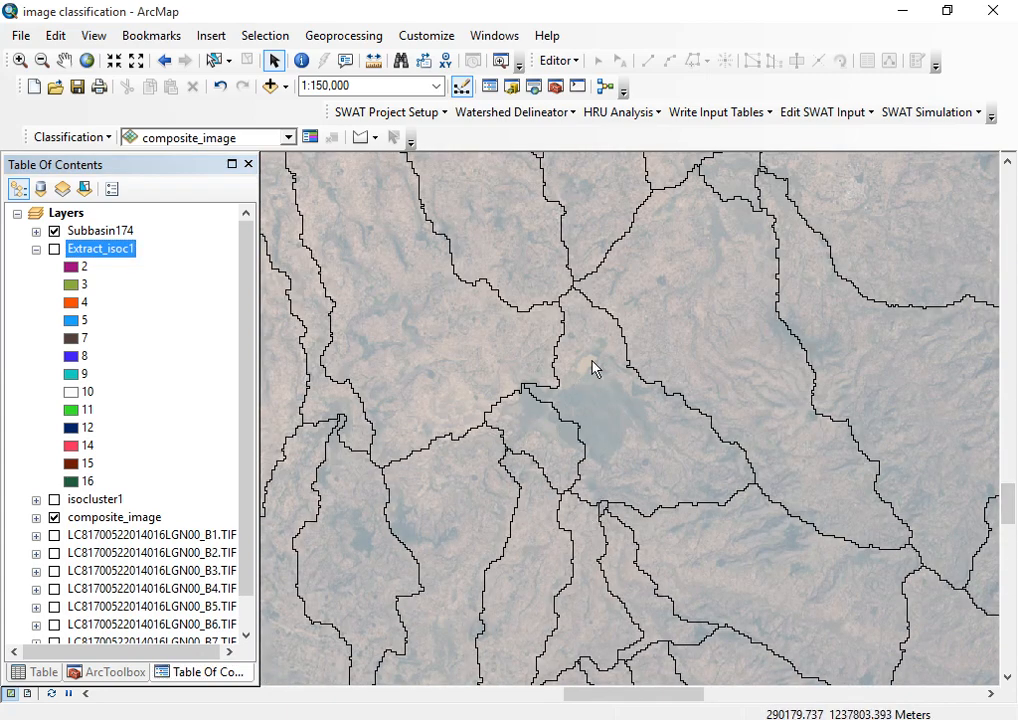
scroll(593, 370, "up", 3)
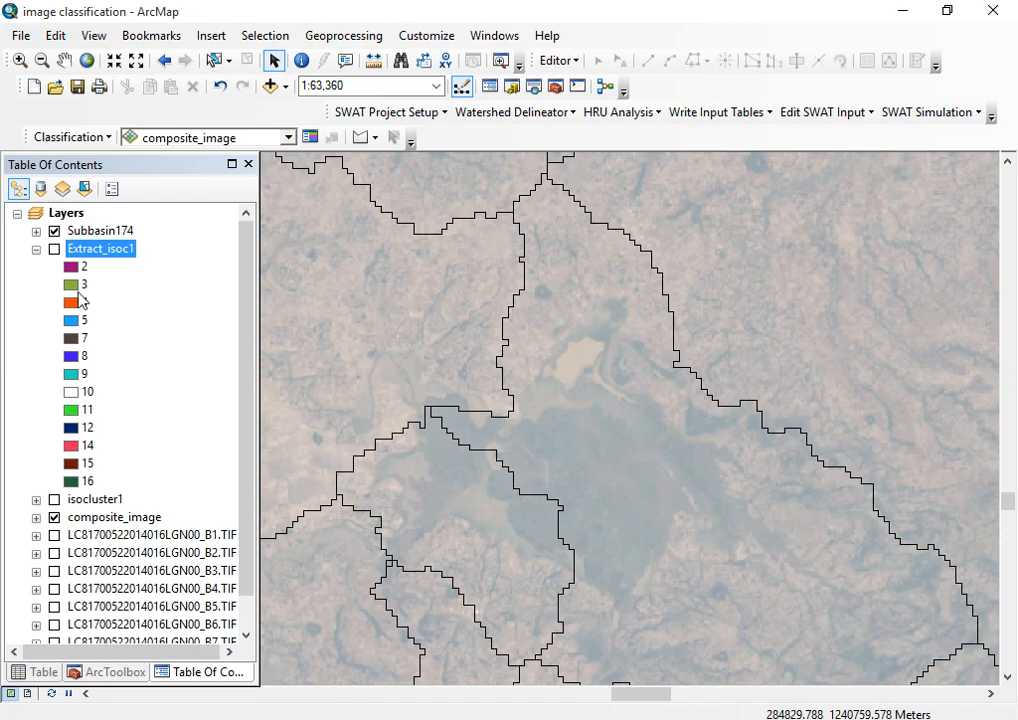
left_click(54, 249)
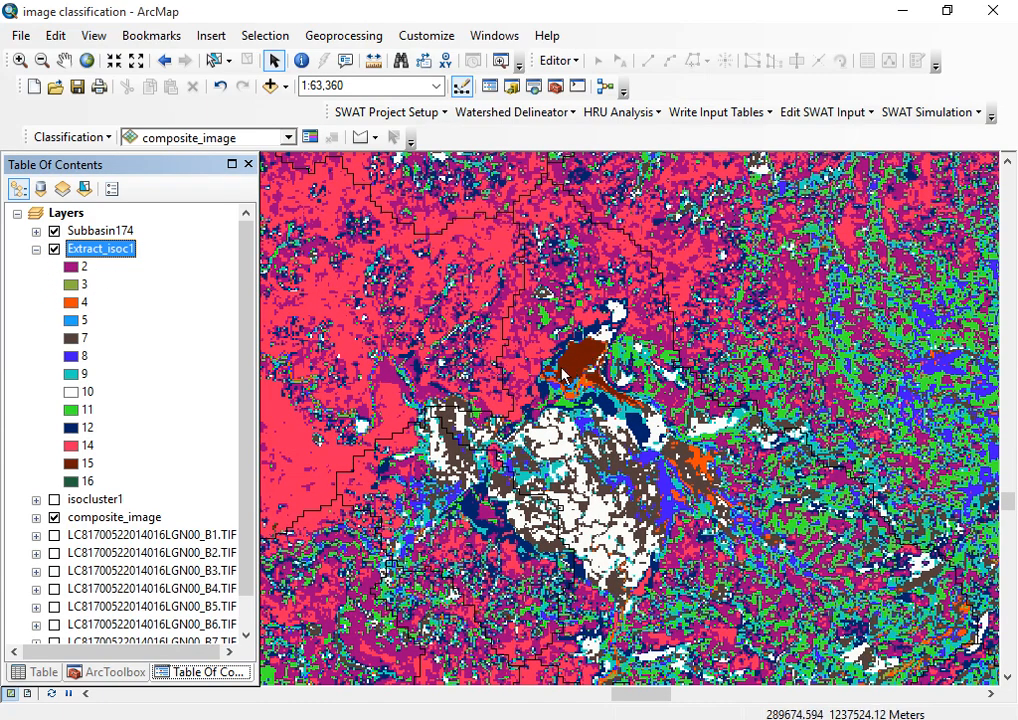
left_click(54, 250)
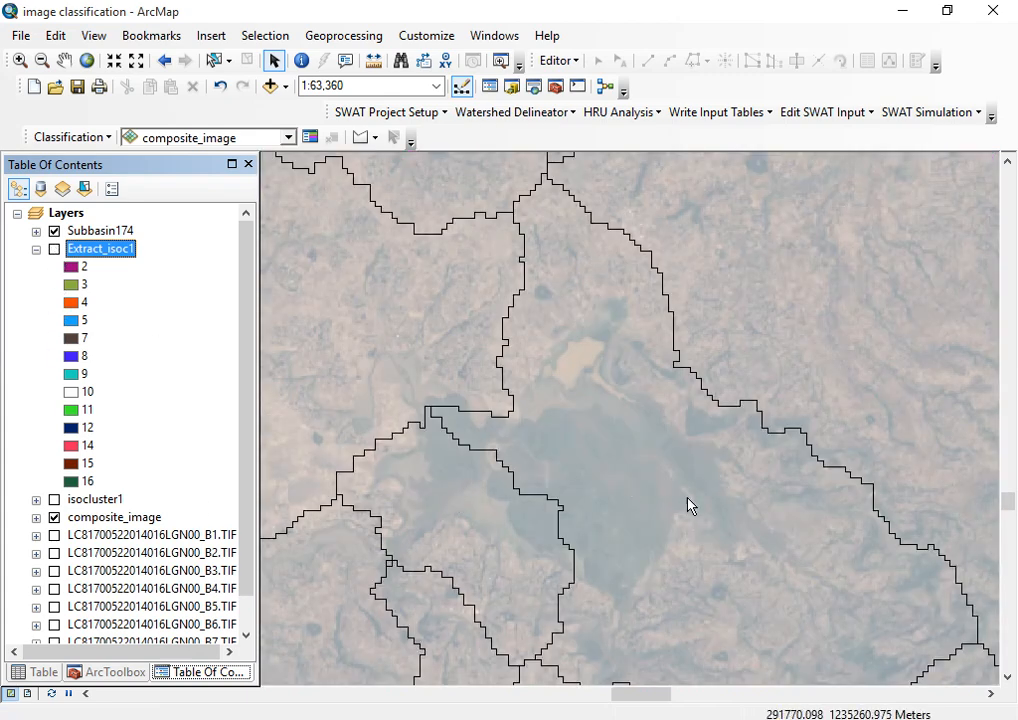
scroll(620, 404, "up", 5)
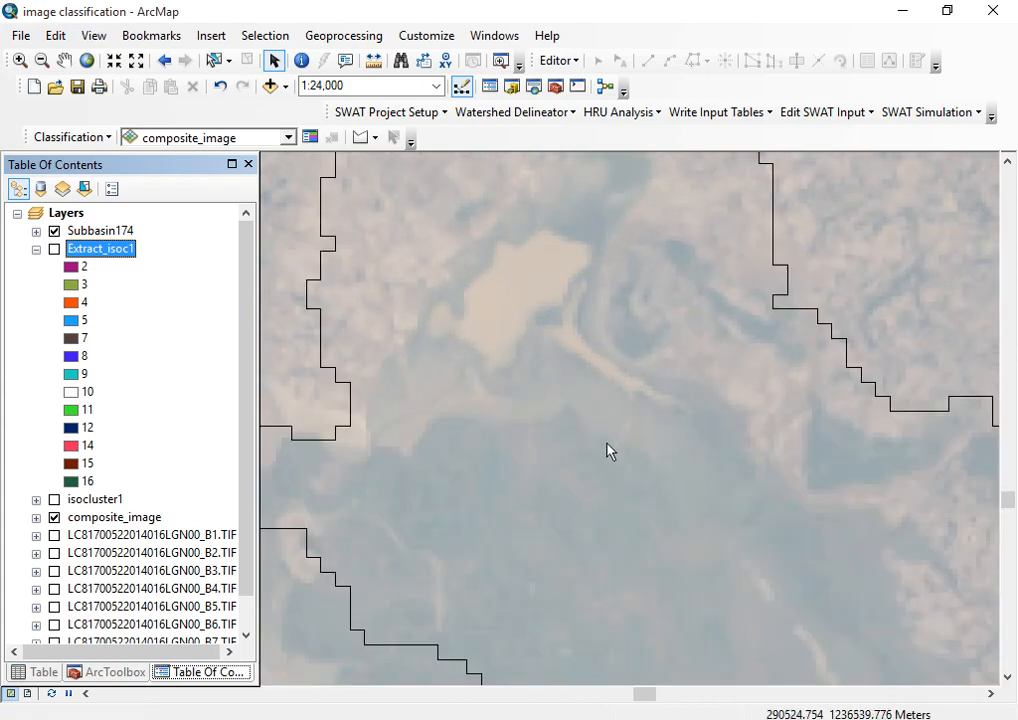
left_click(54, 250)
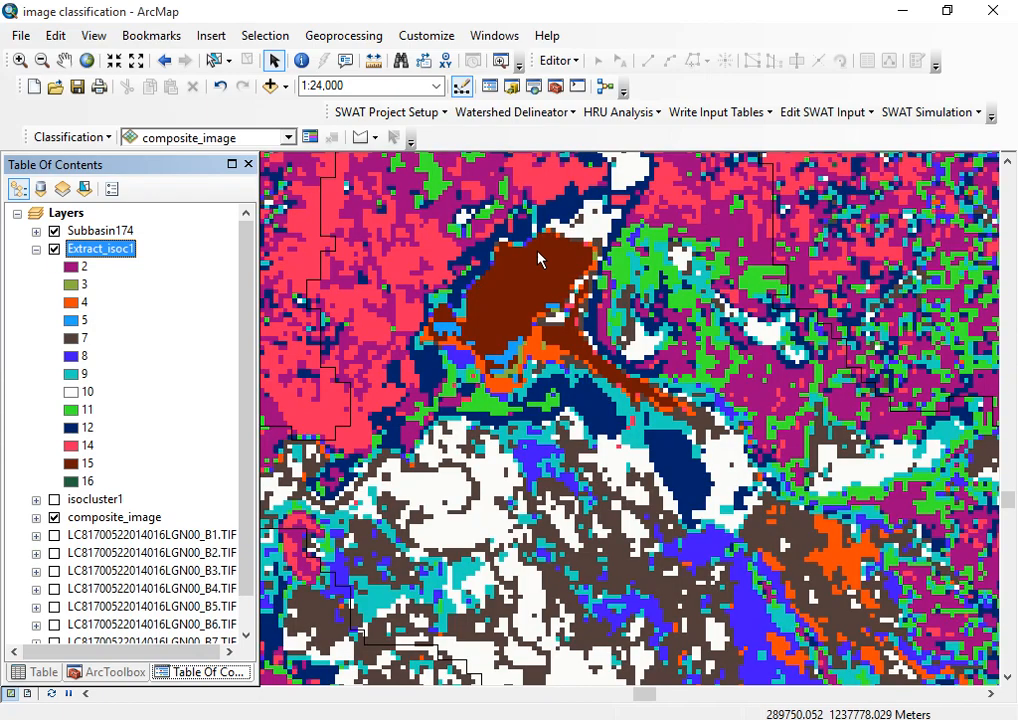
left_click(54, 249)
scroll(482, 536, "up", 5)
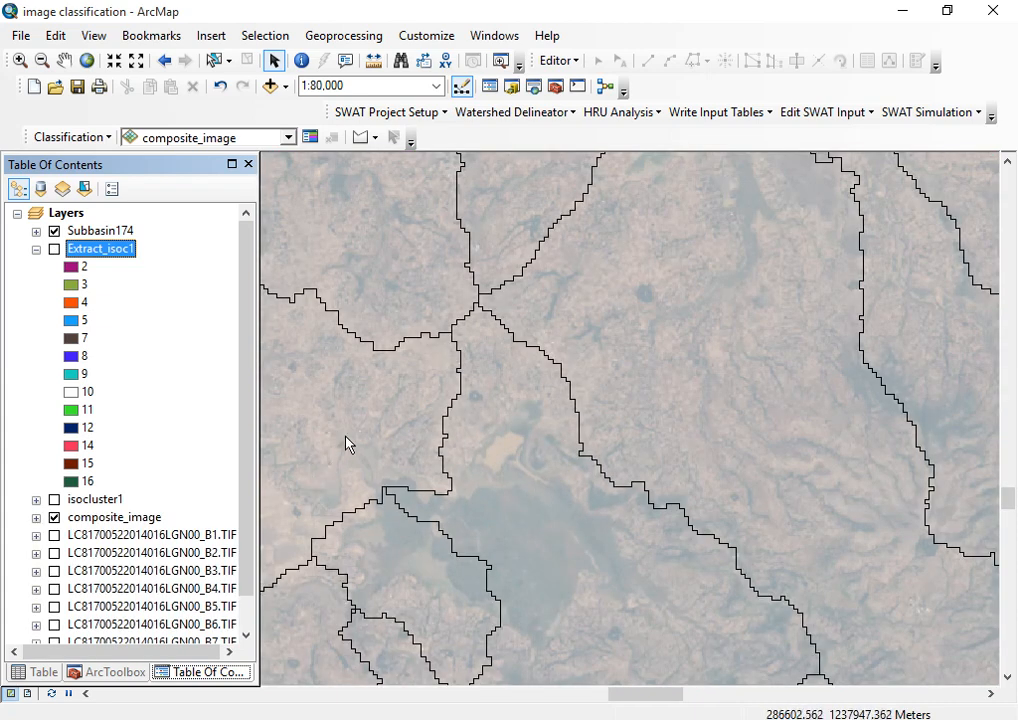
scroll(336, 463, "down", 5)
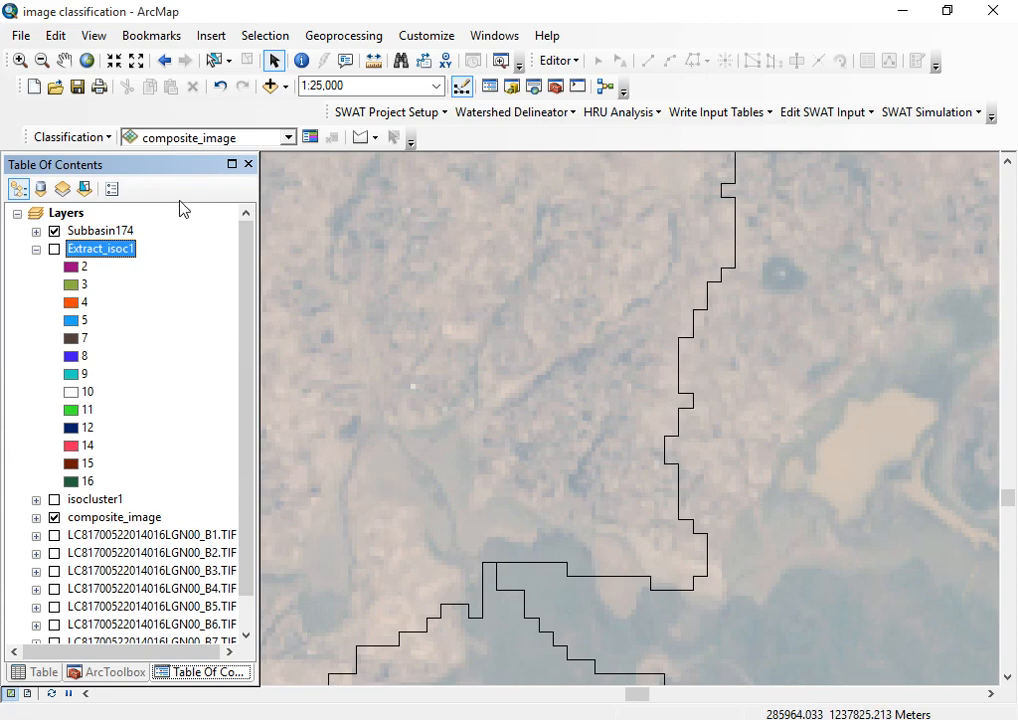
- Show Extract_isoc1 again and zoom to its full extent, with the whole subbasin area in view
left_click(98, 231)
left_click(98, 251, "ctrl")
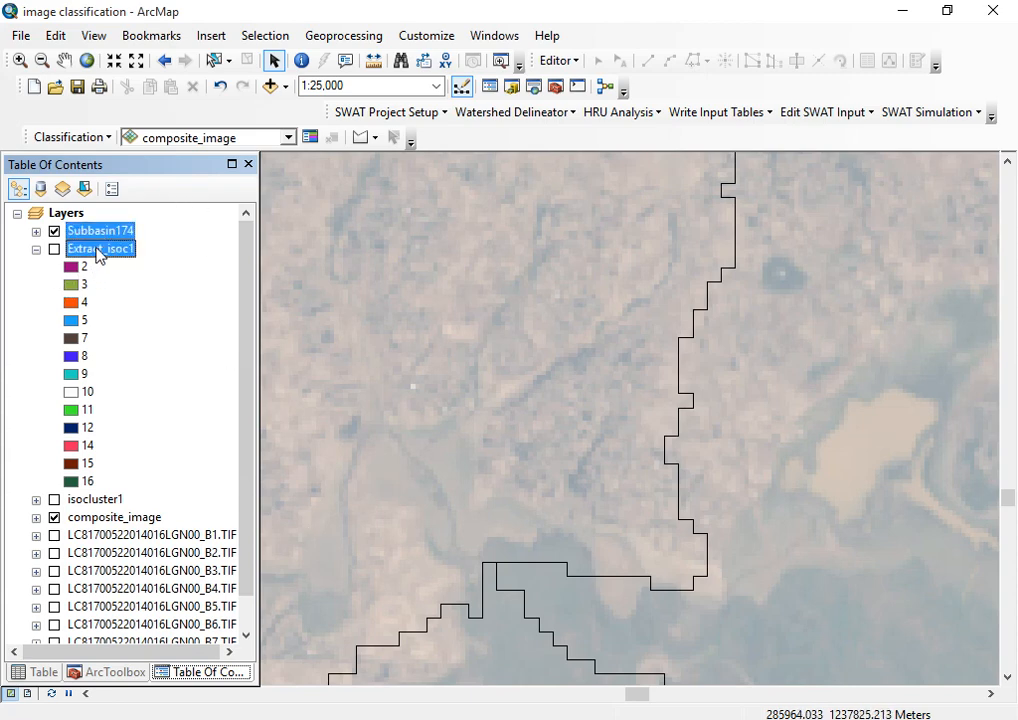
left_click(98, 251)
left_click(98, 231)
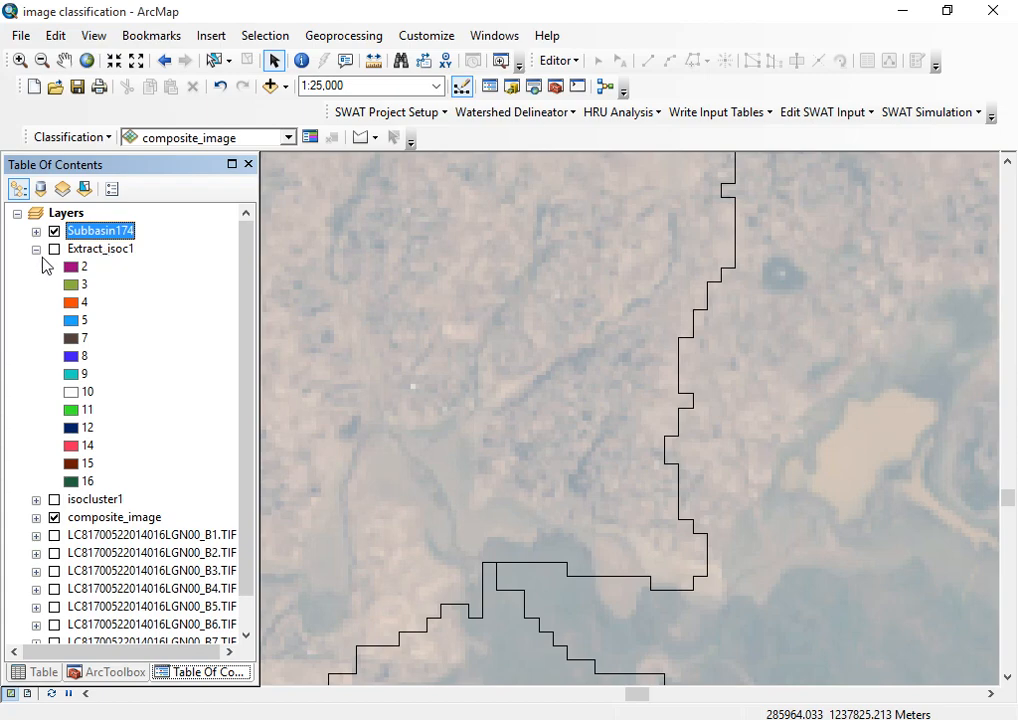
left_click(54, 250)
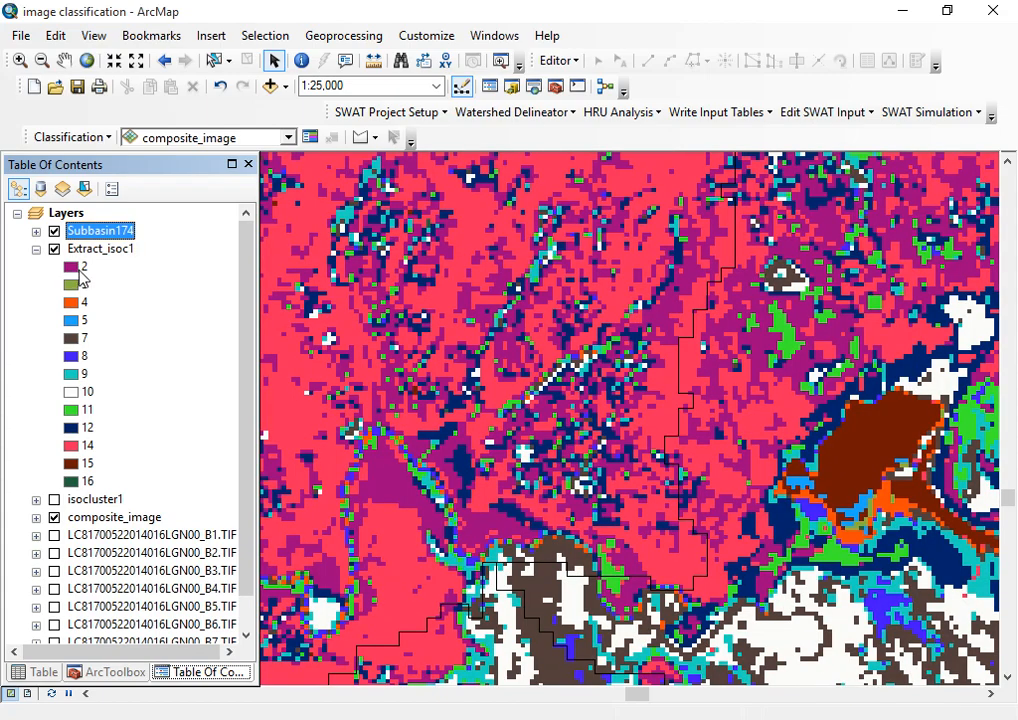
left_click(97, 250)
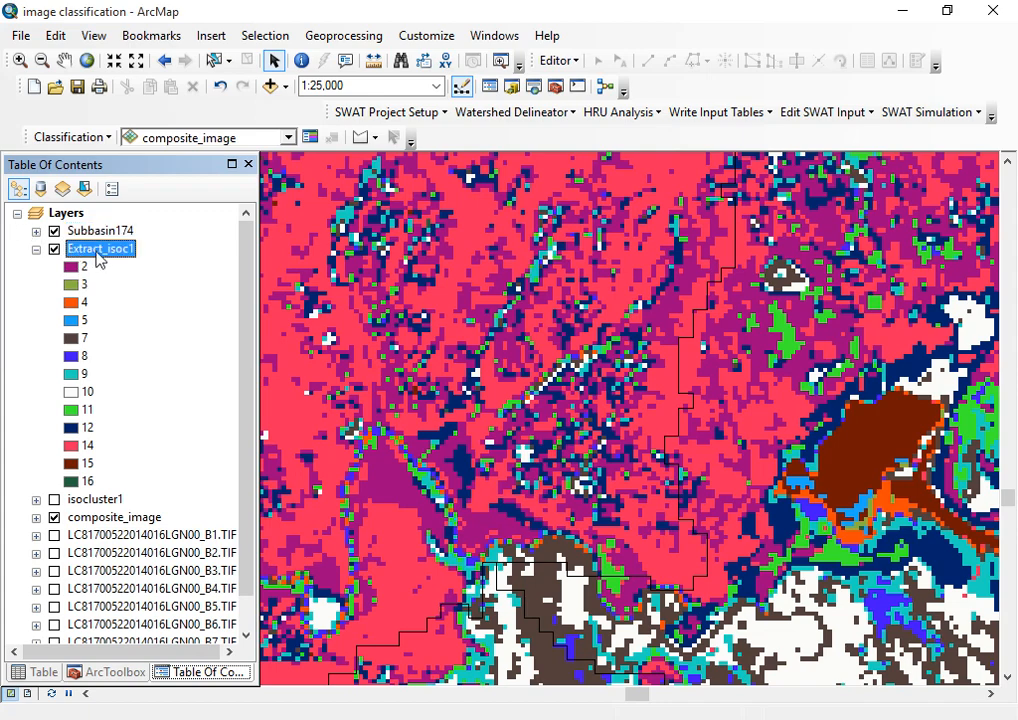
right_click(99, 256)
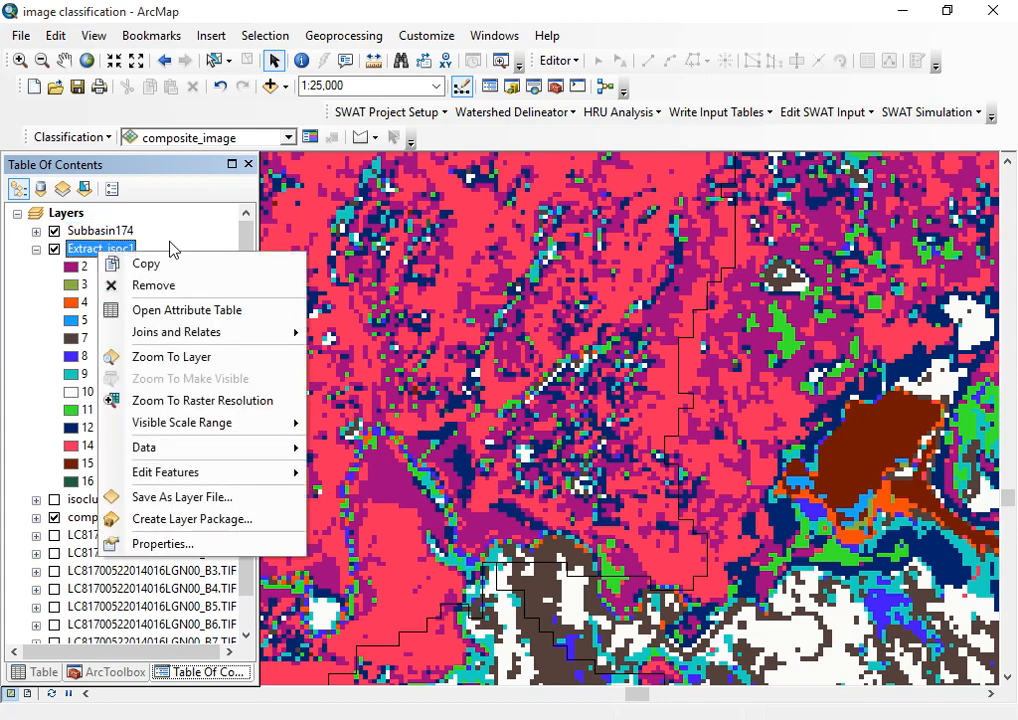
left_click(182, 360)
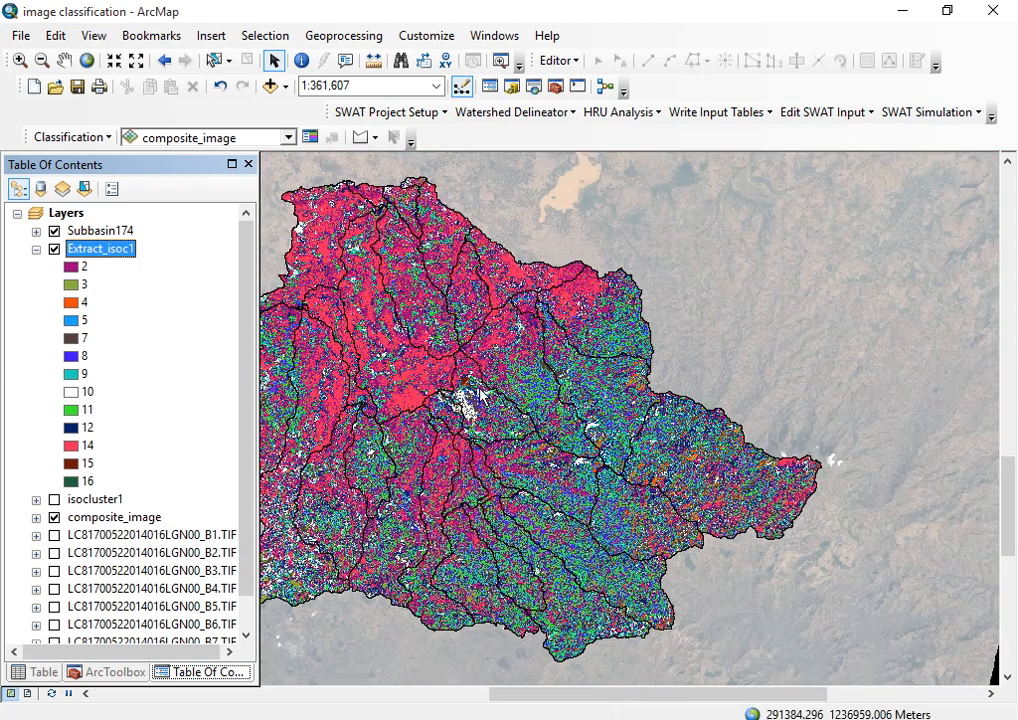
left_click_drag(609, 695, 584, 703)
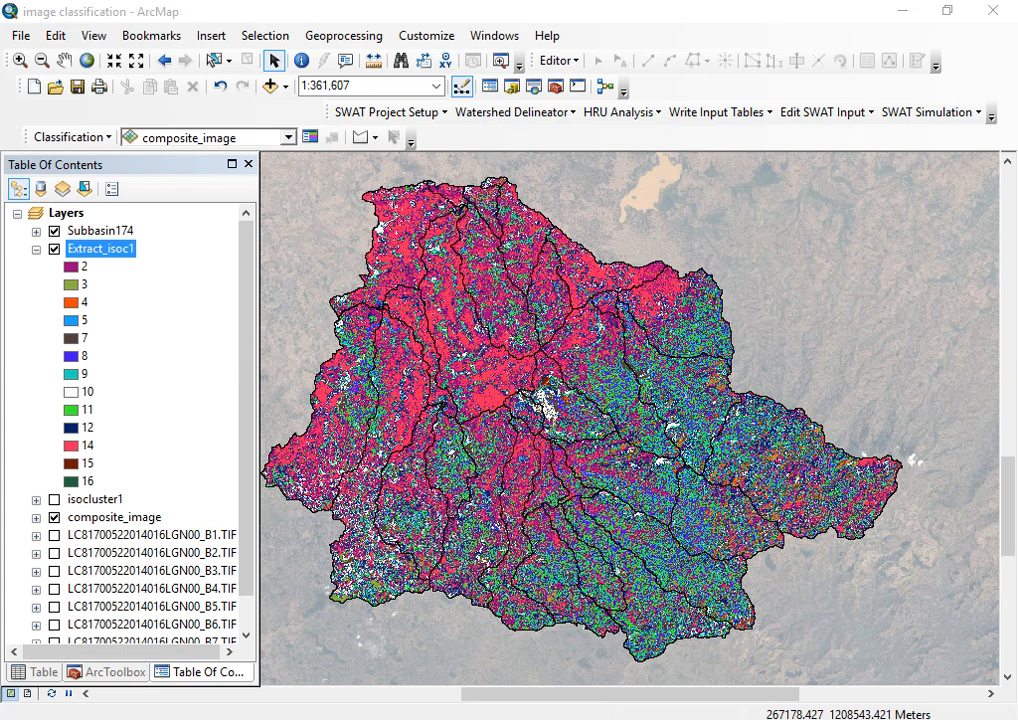
- Collapse the Extract_isoc1 class legend and select Subbasin174 in the layer list
left_click(92, 500)
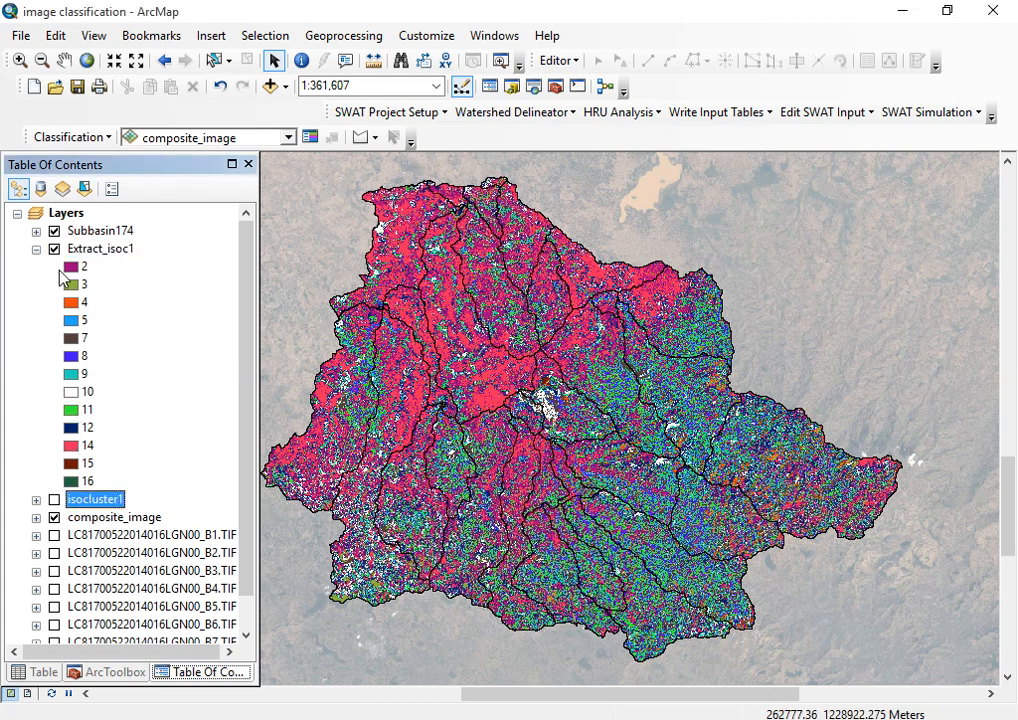
left_click(36, 249)
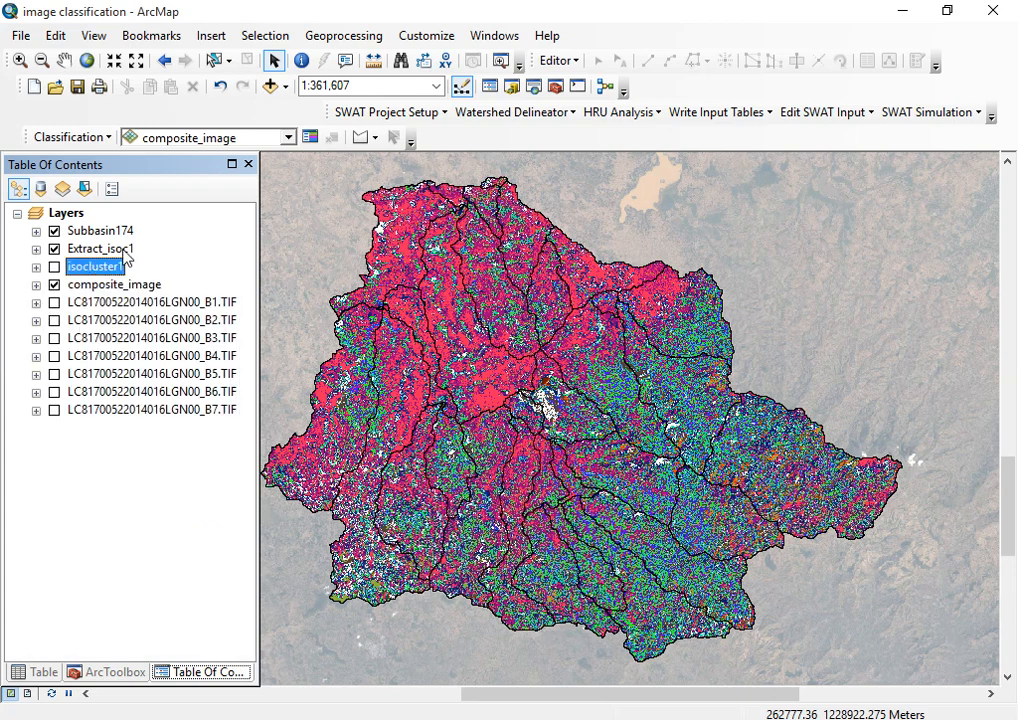
left_click(95, 249)
left_click(98, 231)
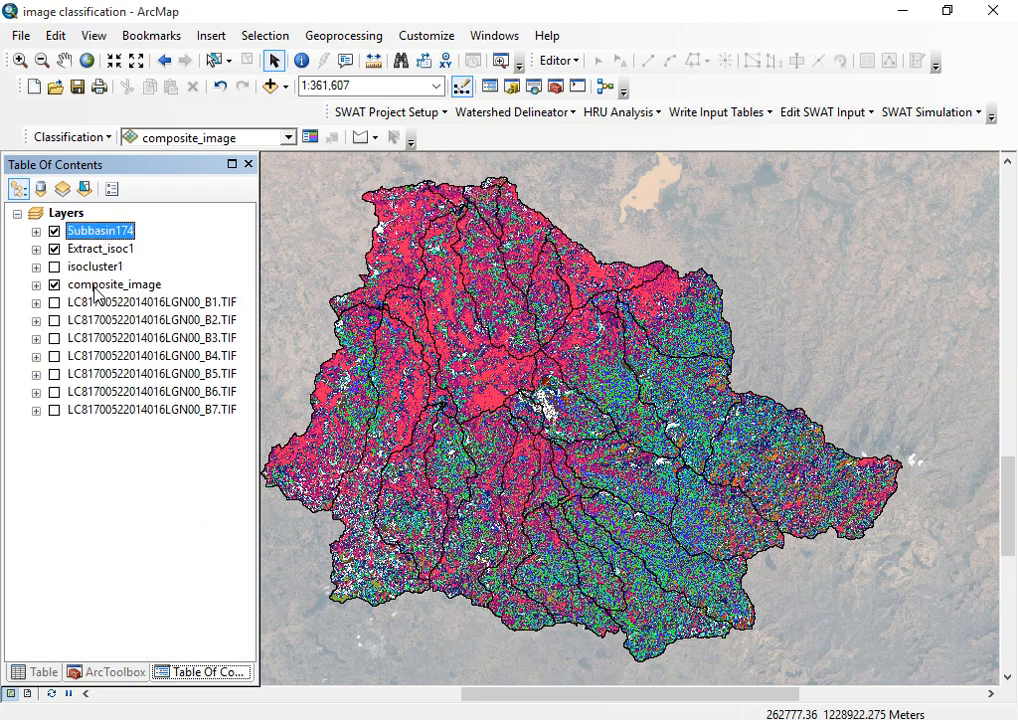